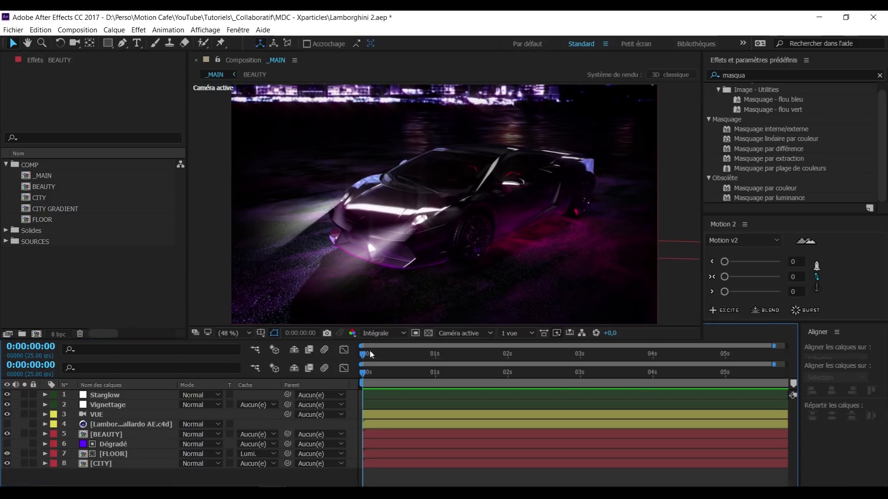
Step: Display the _MAIN timeline in frames and mark frame 75 as PROJECTION
{"action": "left_click", "coordinate": [372, 387]}
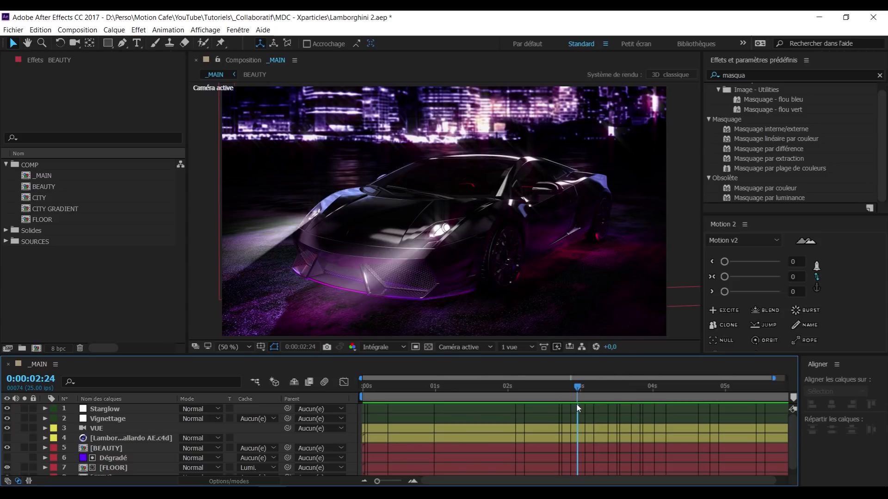
{"action": "key", "text": "Page_Down"}
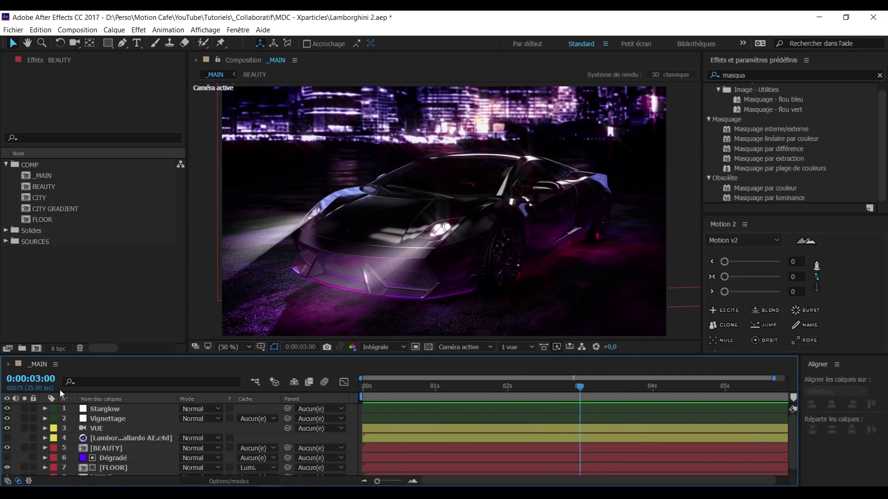
{"action": "left_click", "coordinate": [38, 387], "text": "ctrl"}
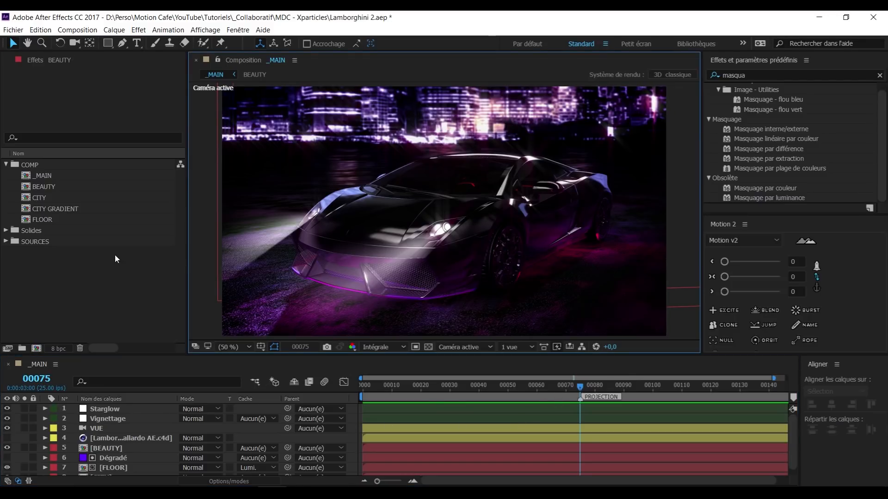
Step: Open the Beauty_Lamborghini[0000-0150].jpg footage from the SEQUENCES folder inside SOURCES and scrub through its frames
{"action": "left_click", "coordinate": [51, 259]}
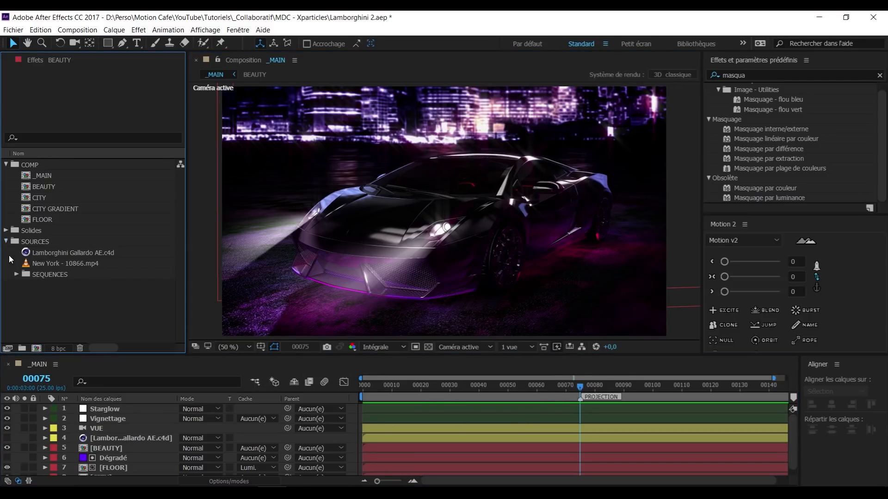
{"action": "left_click", "coordinate": [15, 274]}
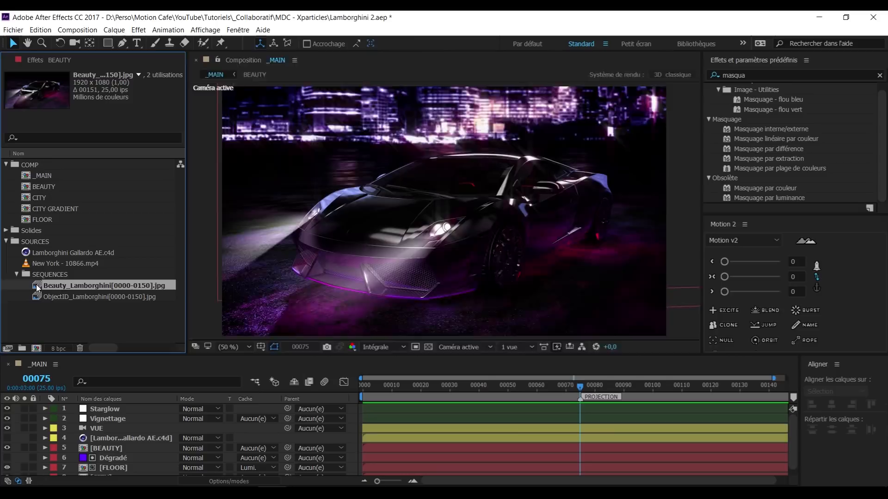
{"action": "double_click", "coordinate": [36, 284]}
{"action": "left_click_drag", "start_coordinate": [301, 324], "coordinate": [436, 324]}
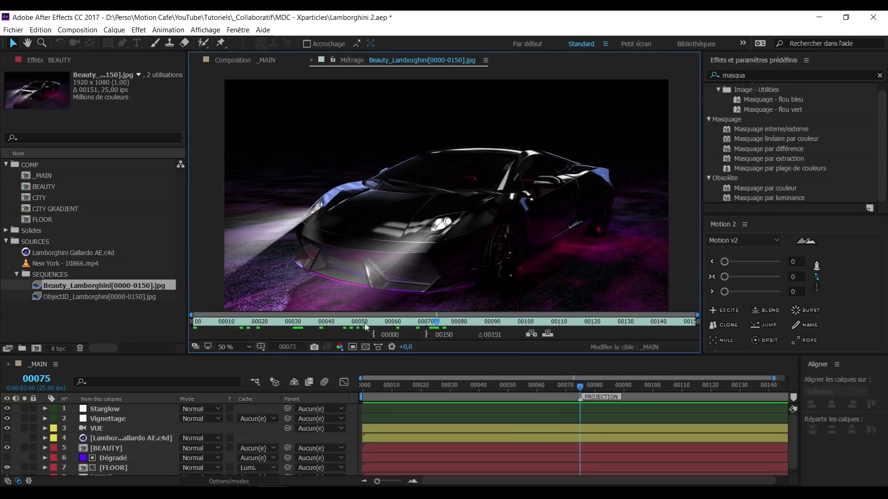
Step: Create a composition from the Beauty_Lamborghini[0000-0150].jpg sequence and name it XPARTICLES MAPS in the COMP folder
{"action": "left_click", "coordinate": [54, 301]}
{"action": "left_click", "coordinate": [40, 286]}
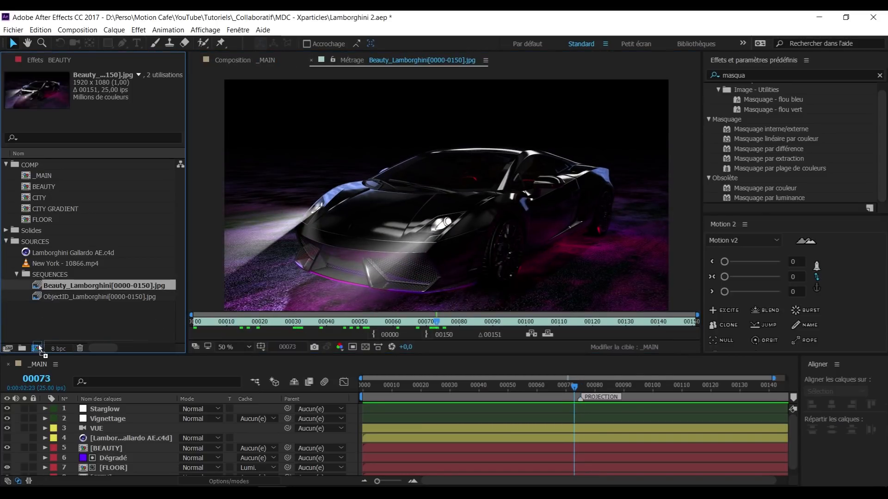
{"action": "left_click", "coordinate": [37, 348]}
{"action": "left_click", "coordinate": [73, 284]}
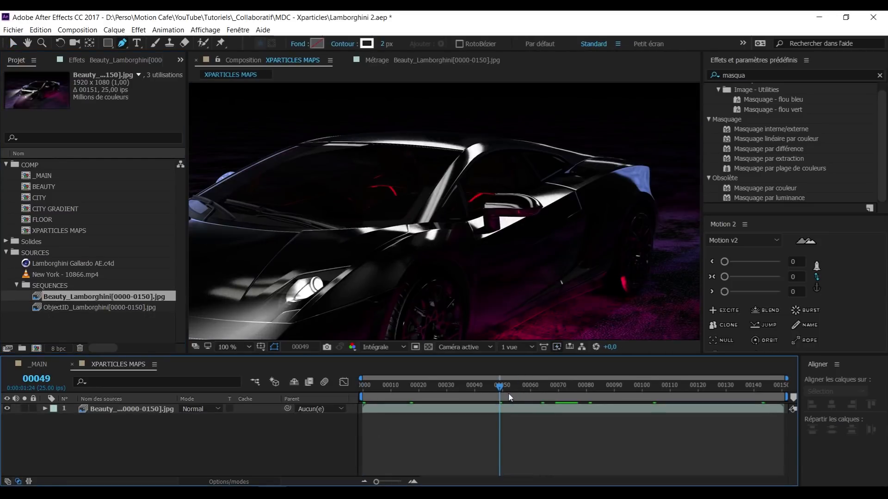
Step: Freeze the Beauty_Lamborghini layer of XPARTICLES MAPS on frame 40 and return to the first frame
{"action": "mouse_move", "coordinate": [510, 397]}
{"action": "left_mouse_down"}
{"action": "mouse_move", "coordinate": [479, 398]}
{"action": "mouse_move", "coordinate": [538, 392]}
{"action": "mouse_move", "coordinate": [512, 391]}
{"action": "left_mouse_up"}
{"action": "key", "text": "space"}
{"action": "left_click_drag", "start_coordinate": [470, 291], "coordinate": [564, 299]}
{"action": "key", "text": "g"}
{"action": "scroll", "coordinate": [530, 308], "scroll_direction": "down", "scroll_amount": 1}
{"action": "left_click", "coordinate": [517, 369]}
{"action": "mouse_move", "coordinate": [510, 394]}
{"action": "left_mouse_down"}
{"action": "mouse_move", "coordinate": [470, 396]}
{"action": "mouse_move", "coordinate": [515, 388]}
{"action": "left_mouse_up"}
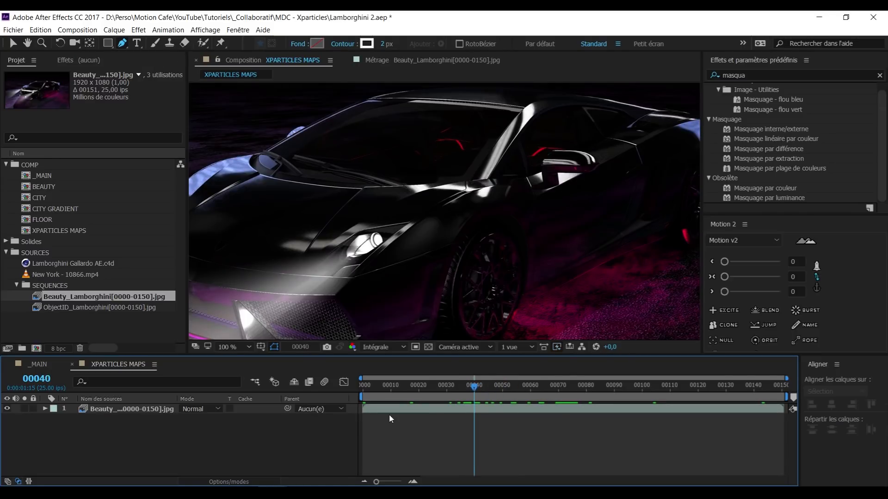
{"action": "left_click", "coordinate": [502, 412]}
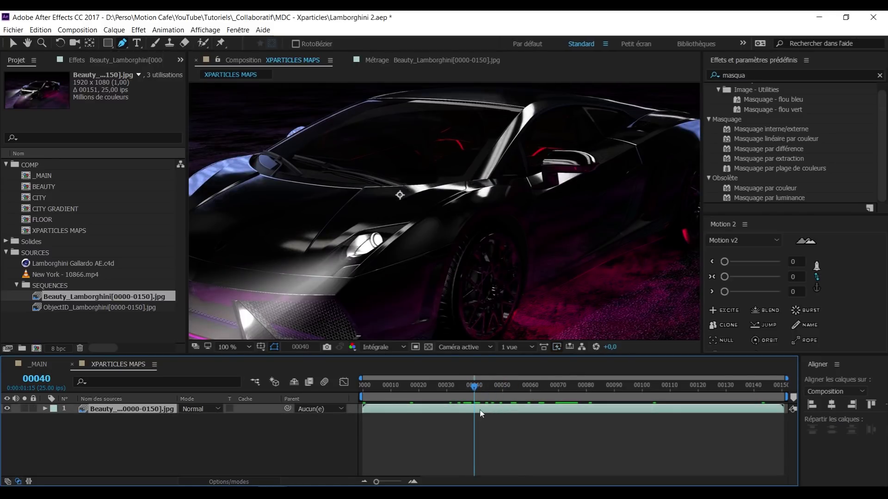
{"action": "right_click", "coordinate": [114, 410]}
{"action": "mouse_move", "coordinate": [226, 144]}
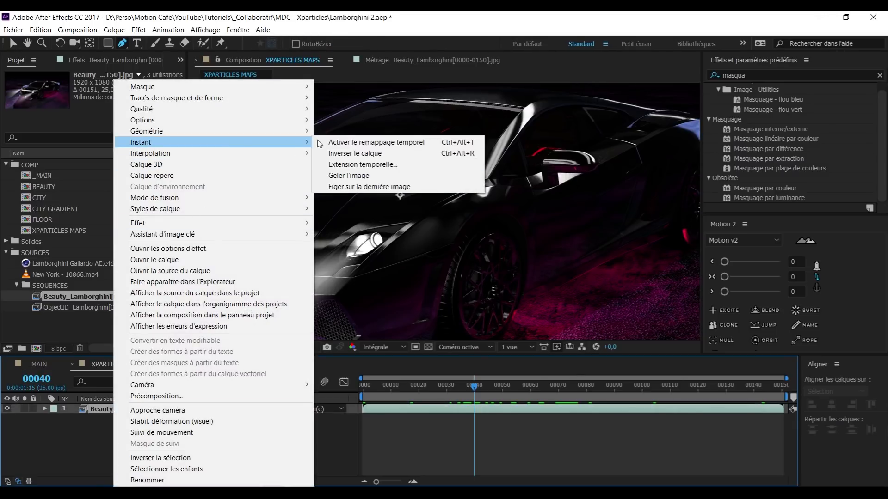
{"action": "left_click", "coordinate": [342, 176]}
{"action": "left_click", "coordinate": [506, 437]}
{"action": "key", "text": "Home"}
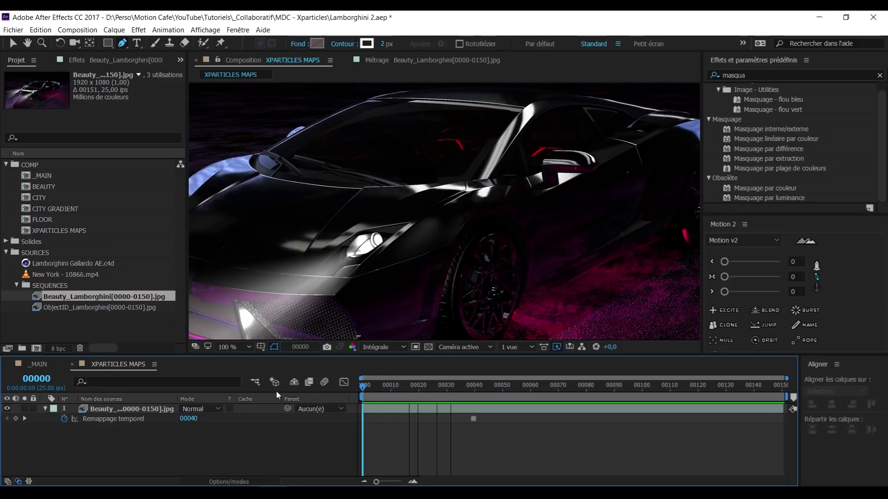
Step: Trace the upper edge of the car's front bumper with the Pen tool, using no fill and a white 2 px stroke
{"action": "scroll", "coordinate": [467, 262], "scroll_direction": "down", "scroll_amount": 2}
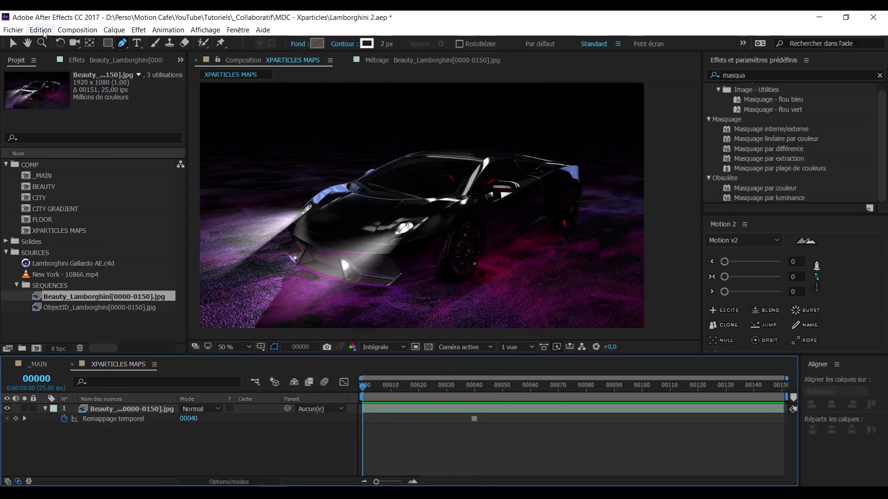
{"action": "left_click", "coordinate": [13, 43]}
{"action": "left_click", "coordinate": [122, 43]}
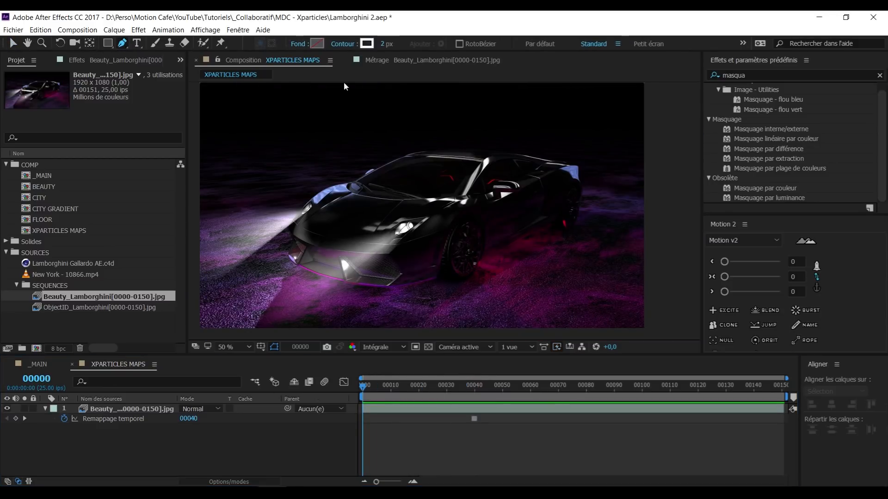
{"action": "left_click", "coordinate": [367, 44]}
{"action": "key", "text": "Return"}
{"action": "key", "text": "grave"}
{"action": "scroll", "coordinate": [319, 243], "scroll_direction": "up", "scroll_amount": 2}
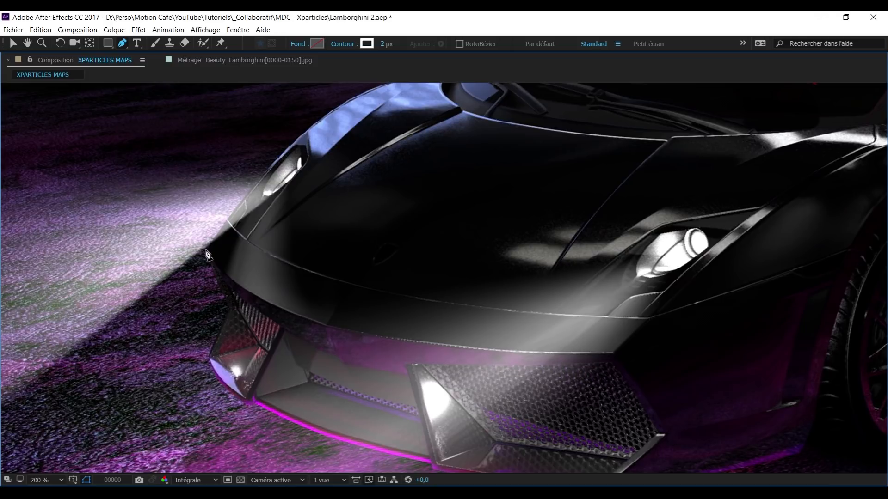
{"action": "left_click_drag", "start_coordinate": [347, 331], "coordinate": [458, 353]}
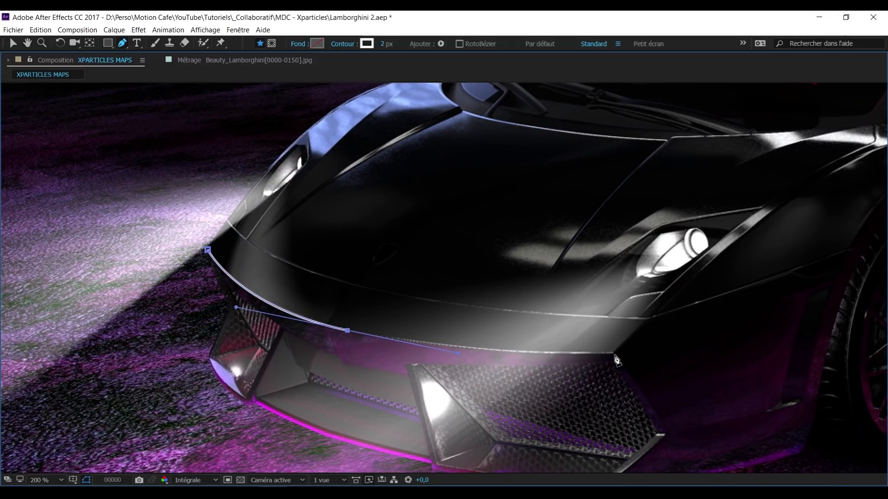
{"action": "left_click_drag", "start_coordinate": [637, 356], "coordinate": [292, 431]}
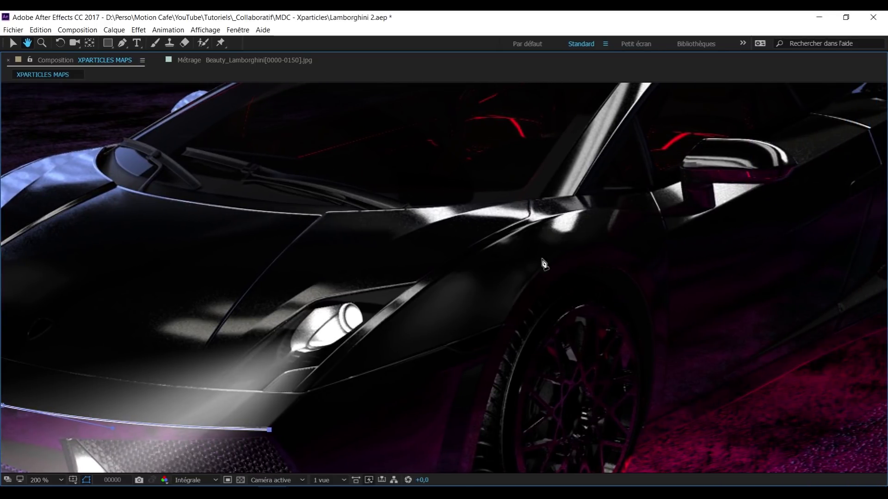
Step: Continue the outline from the bumper corner over the near front fender and down along the front edge of the door
{"action": "left_click_drag", "start_coordinate": [552, 217], "coordinate": [675, 179]}
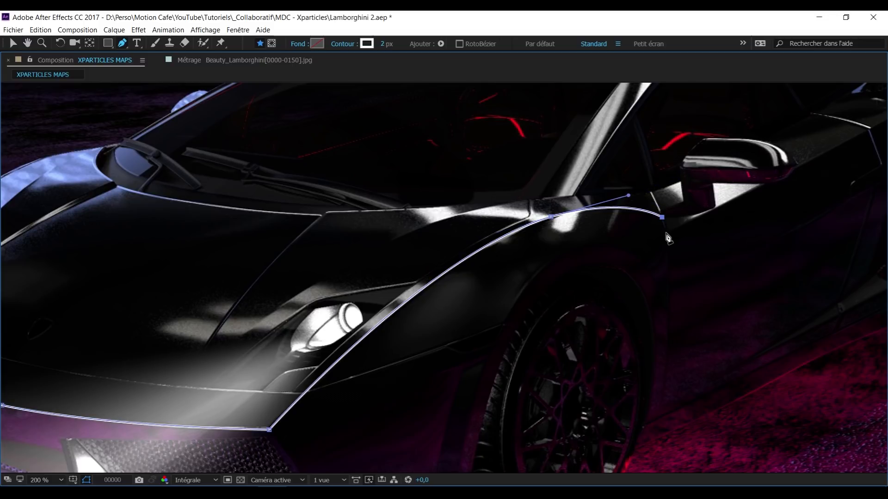
{"action": "scroll", "coordinate": [668, 238], "scroll_direction": "down", "scroll_amount": 4}
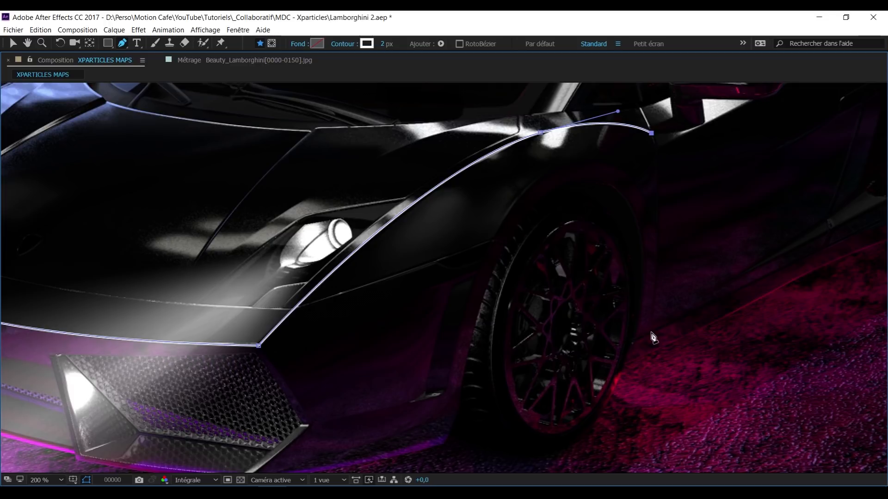
{"action": "left_click_drag", "start_coordinate": [710, 253], "coordinate": [661, 319]}
{"action": "left_click", "coordinate": [607, 215]}
Step: Trace the far front fender's outer contour from the headlight up towards the windshield base
{"action": "left_click_drag", "start_coordinate": [641, 224], "coordinate": [593, 245]}
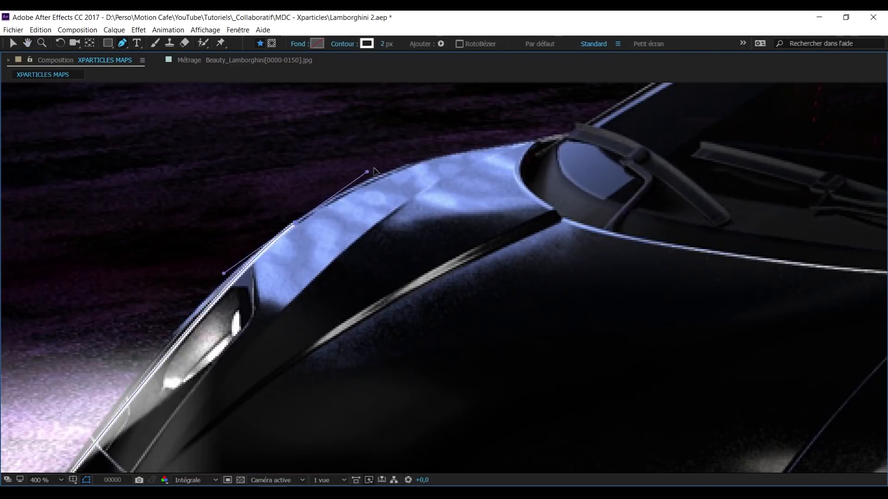
{"action": "left_click", "coordinate": [293, 229]}
{"action": "left_click", "coordinate": [555, 215]}
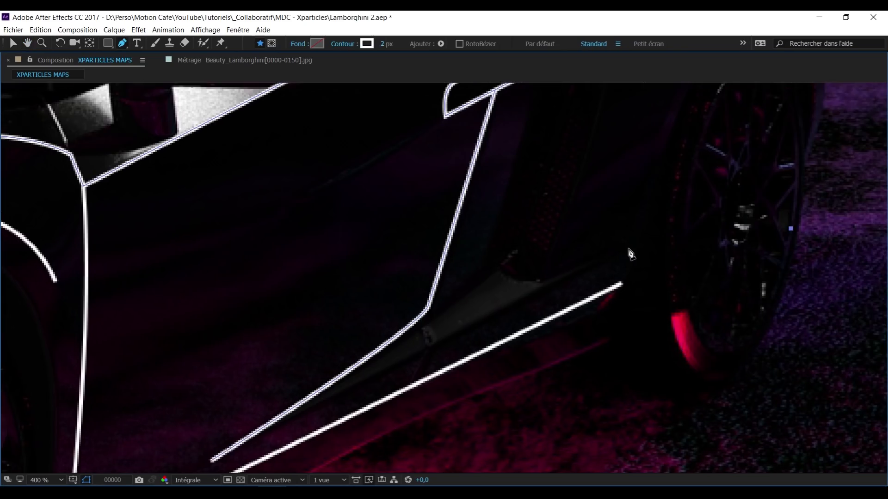
Step: Trace the rear wheel arch and complete the remaining body lines, including the crease on the hood
{"action": "left_click", "coordinate": [629, 247]}
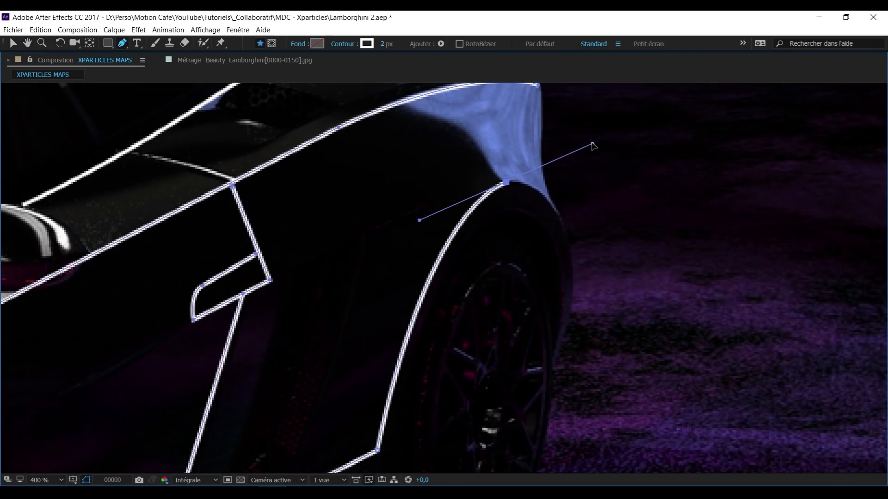
{"action": "left_click_drag", "start_coordinate": [595, 147], "coordinate": [539, 174]}
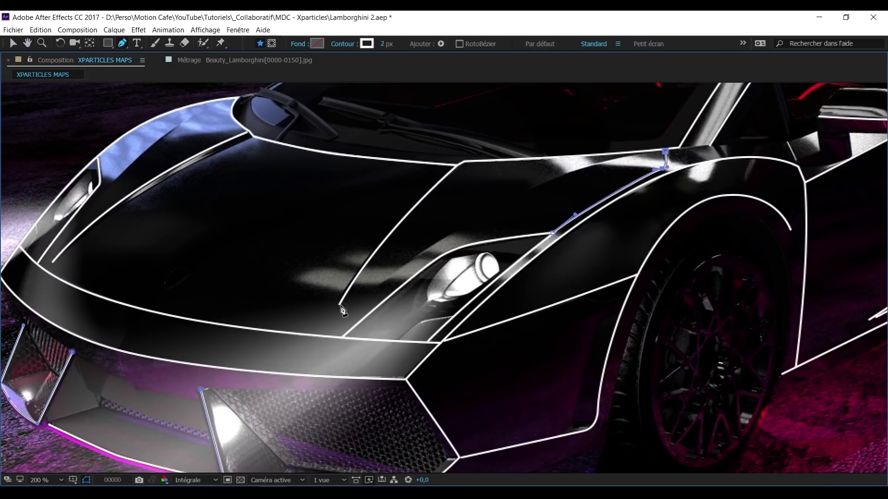
{"action": "left_click", "coordinate": [343, 311]}
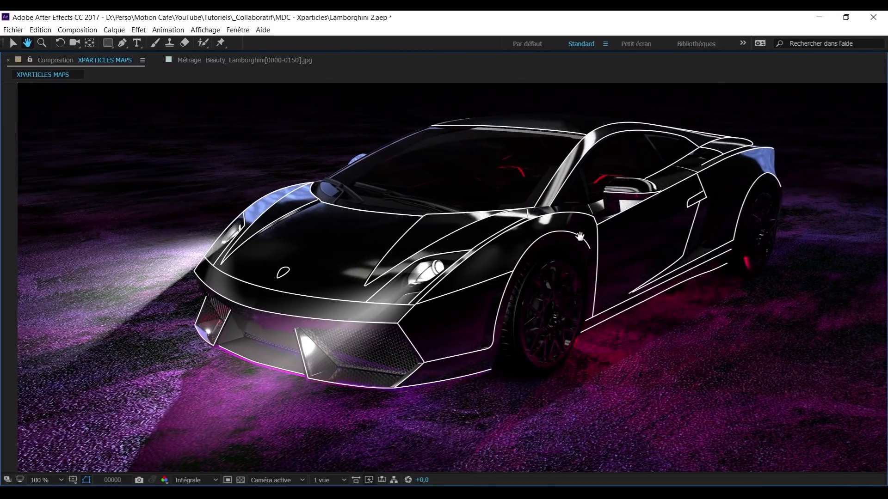
{"action": "left_click_drag", "start_coordinate": [579, 237], "coordinate": [573, 241]}
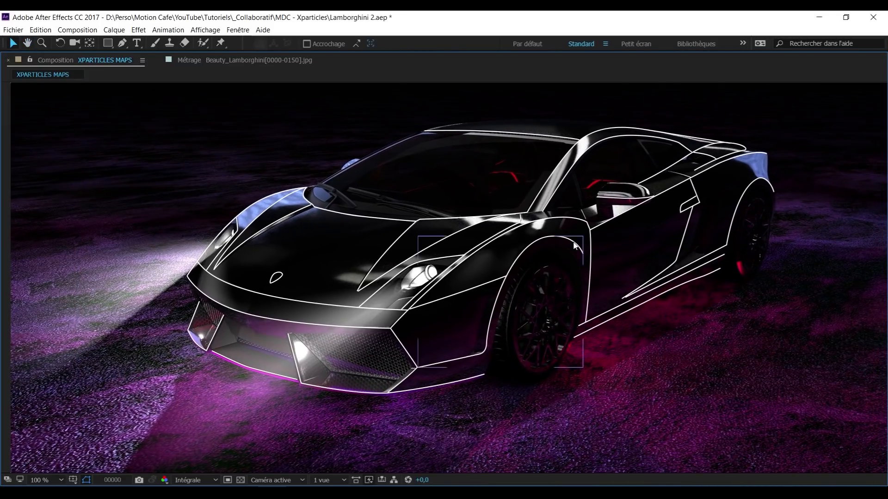
Step: Precompose all the traced shape layers as WHITE LINES and place the new composition in the MAPS folder
{"action": "key", "text": "grave"}
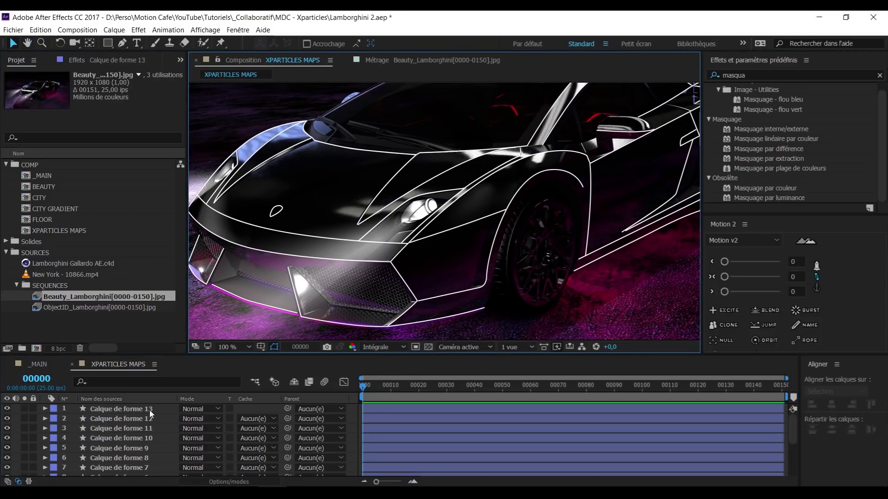
{"action": "scroll", "coordinate": [149, 410], "scroll_direction": "down", "scroll_amount": 3}
{"action": "key", "text": "ctrl+a"}
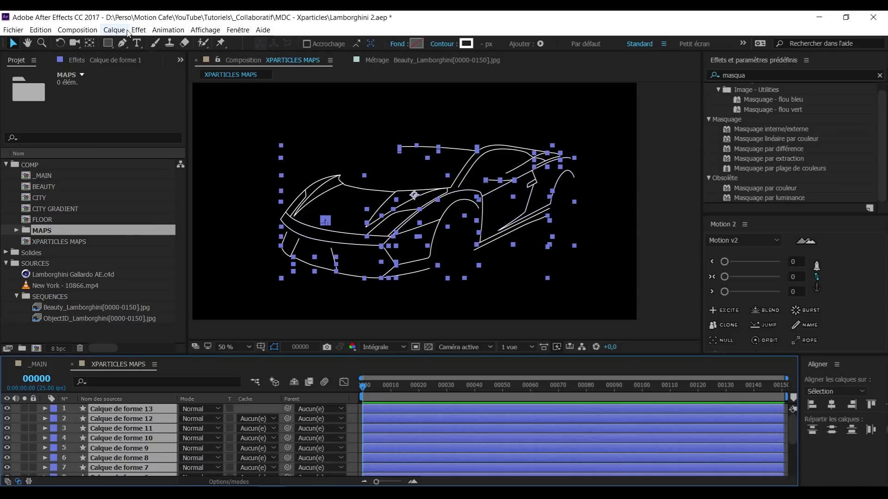
{"action": "left_click", "coordinate": [115, 30]}
{"action": "left_click", "coordinate": [253, 410]}
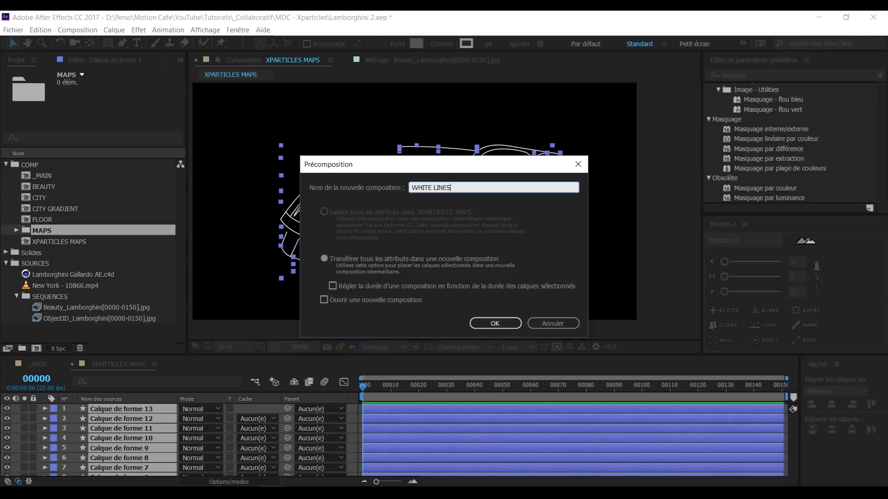
{"action": "type", "text": "WHITE LINES"}
{"action": "key", "text": "Return"}
{"action": "left_click_drag", "start_coordinate": [74, 241], "coordinate": [52, 236]}
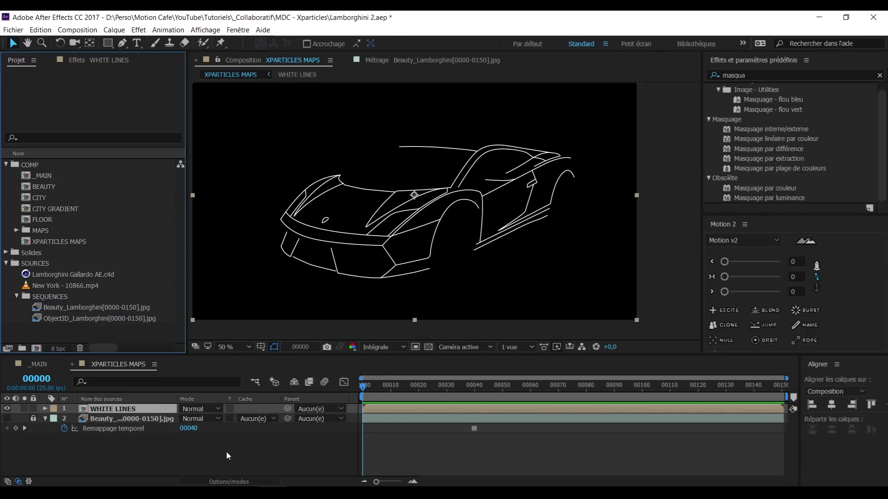
Step: In WHITE LINES, remove Calque de forme 2 and give Calque de forme 1 the Rouge label color
{"action": "left_click", "coordinate": [46, 471]}
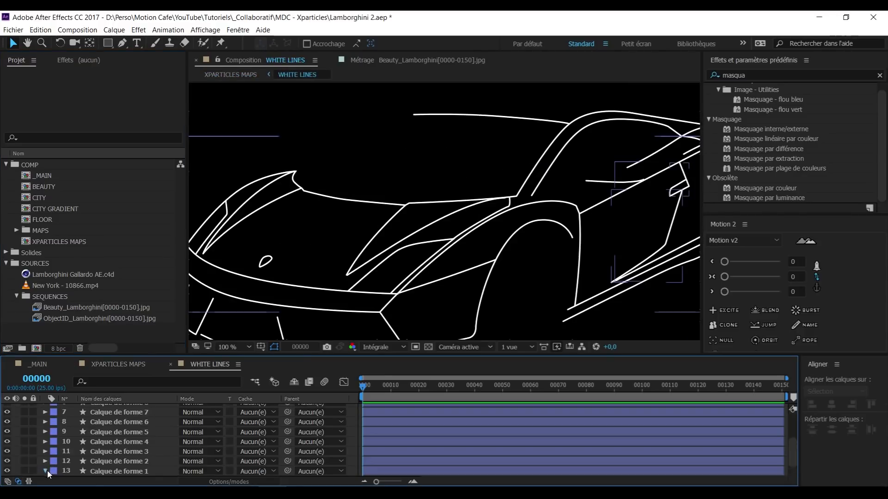
{"action": "scroll", "coordinate": [47, 471], "scroll_direction": "down", "scroll_amount": 1}
{"action": "left_click", "coordinate": [56, 459]}
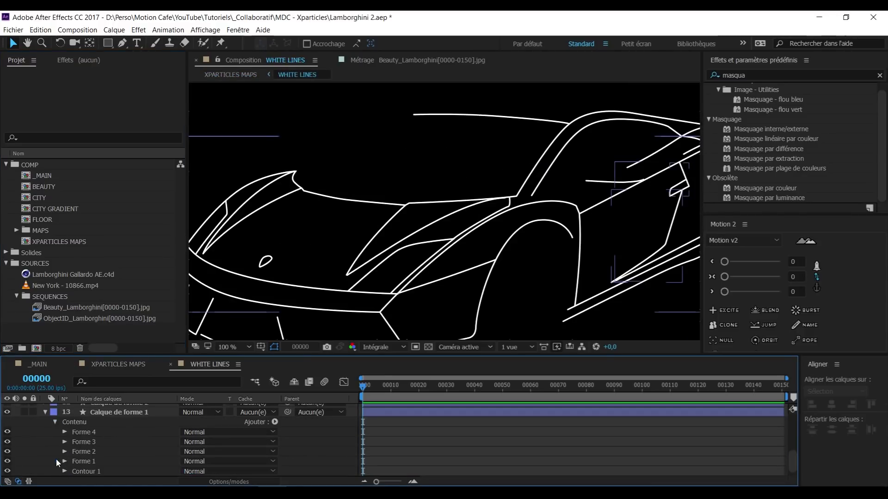
{"action": "key", "text": "grave"}
{"action": "left_click", "coordinate": [57, 211]}
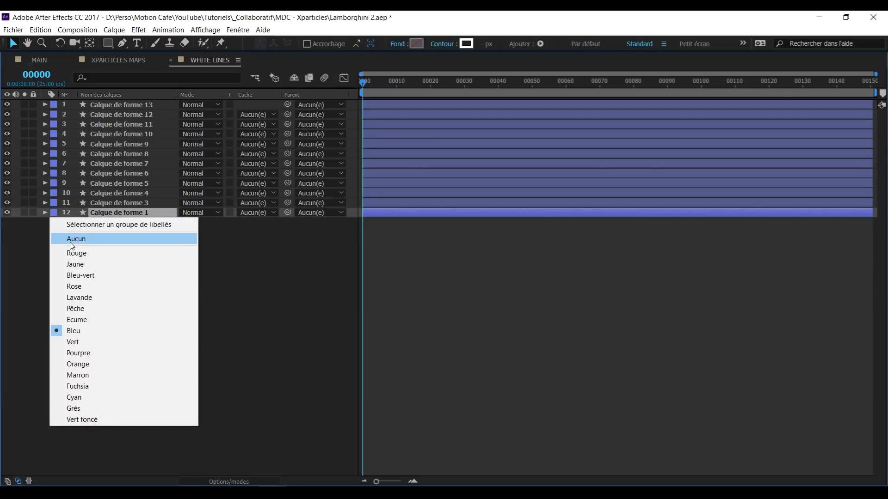
{"action": "left_click", "coordinate": [84, 255]}
Step: Expand the contents of Calque de forme 3 and delete that layer
{"action": "left_click", "coordinate": [45, 203]}
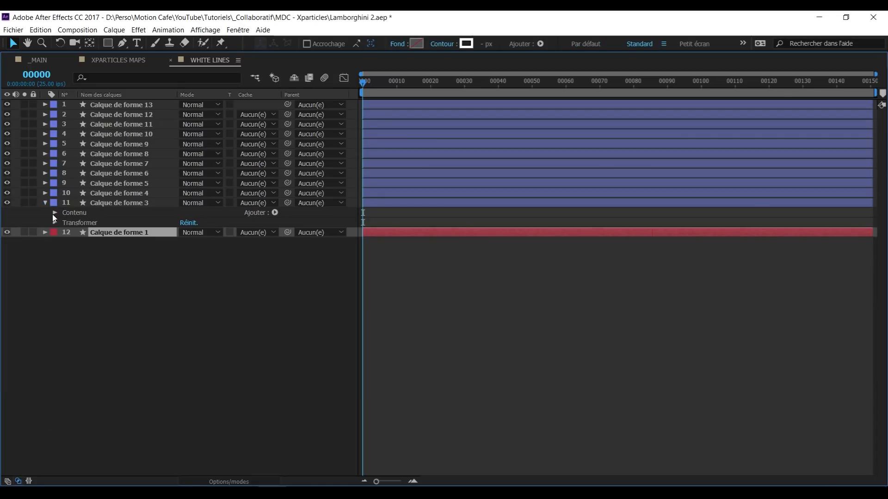
{"action": "left_click", "coordinate": [55, 212]}
{"action": "left_click", "coordinate": [118, 204]}
{"action": "key", "text": "Delete"}
Step: Move the shapes of Calque de forme 4, 5 and 6 into Calque de forme 1 and delete those three layers
{"action": "left_click", "coordinate": [128, 106], "text": "shift"}
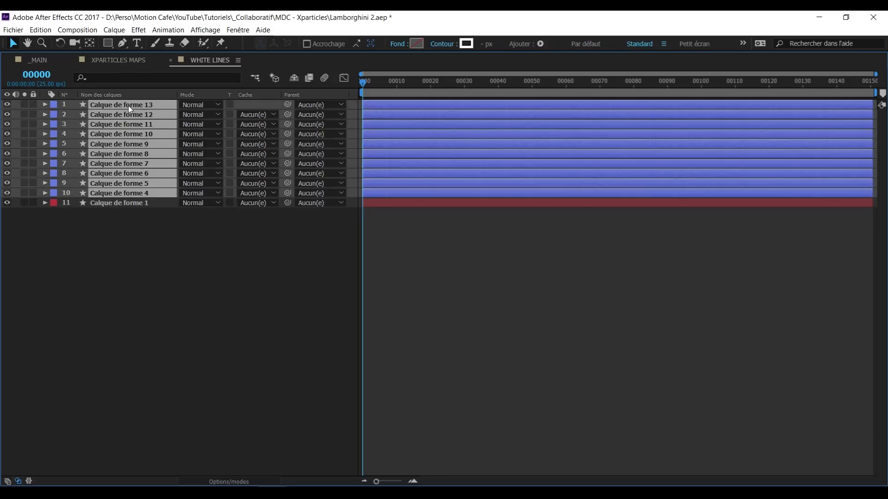
{"action": "left_click", "coordinate": [46, 105]}
{"action": "left_click", "coordinate": [55, 116]}
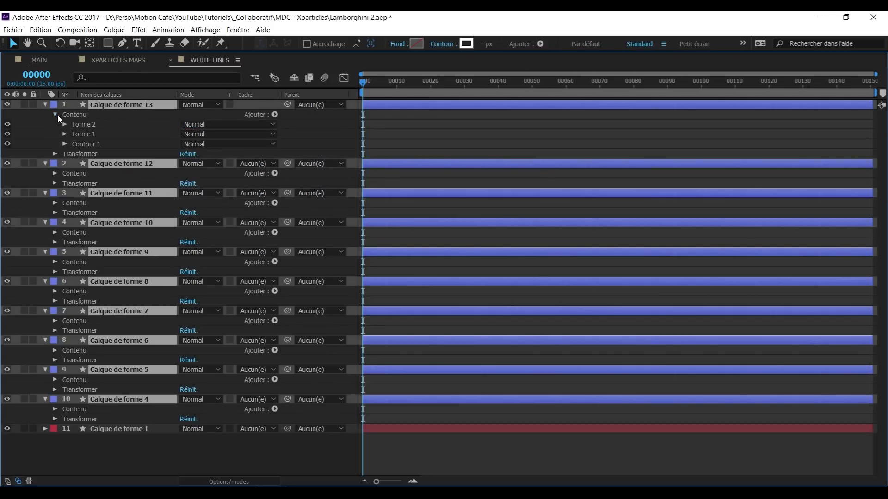
{"action": "key", "text": "F2"}
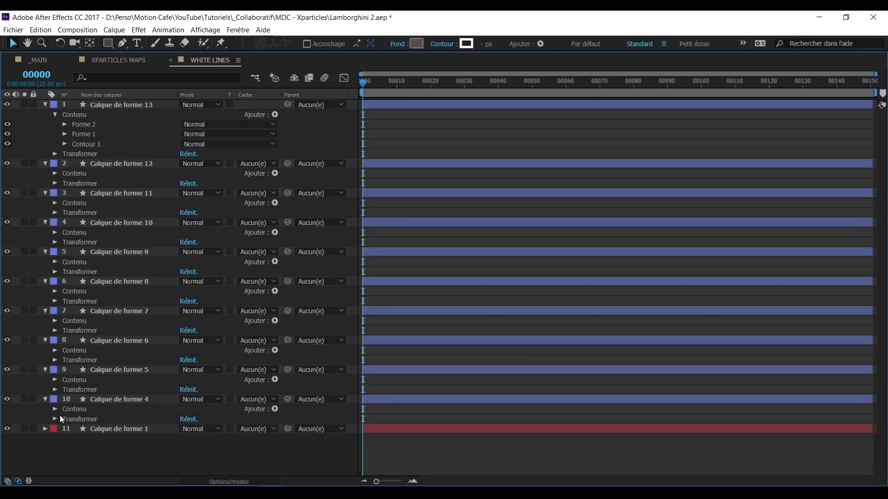
{"action": "left_click", "coordinate": [55, 409]}
{"action": "left_click", "coordinate": [83, 419]}
{"action": "key", "text": "ctrl+x"}
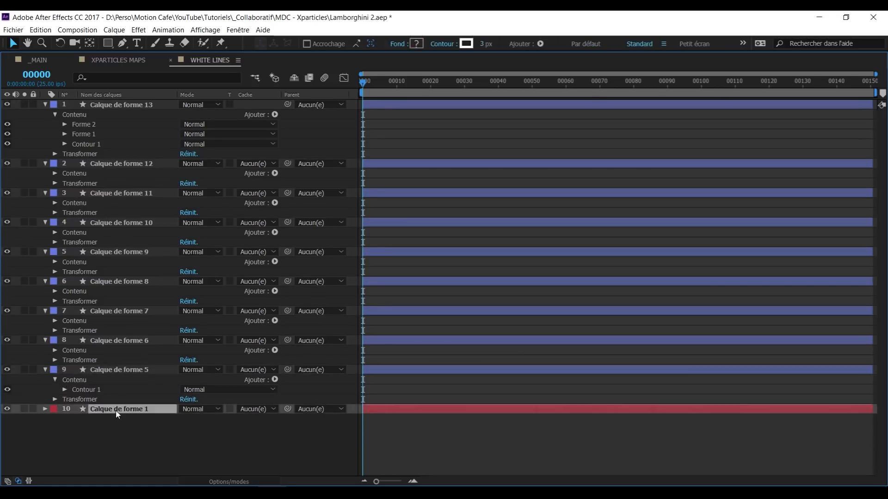
{"action": "left_click", "coordinate": [115, 370]}
{"action": "key", "text": "Delete"}
{"action": "left_click", "coordinate": [55, 351]}
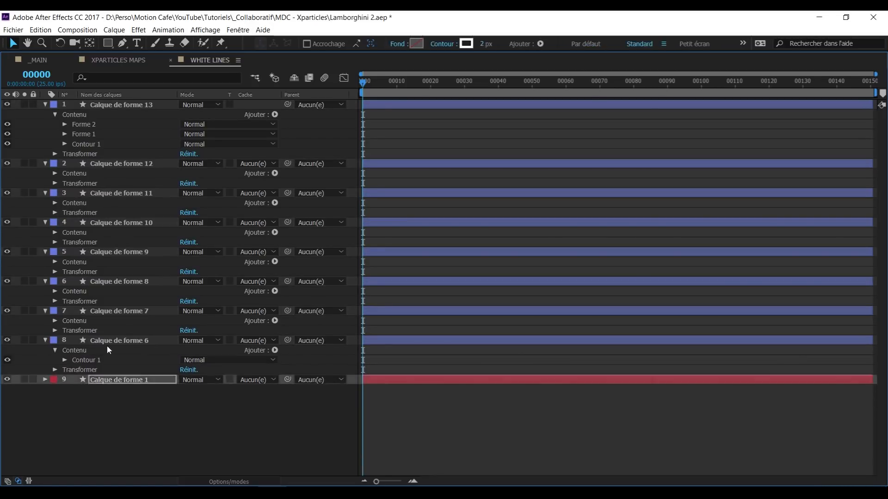
{"action": "left_click", "coordinate": [107, 341]}
{"action": "key", "text": "Delete"}
Step: Move the shapes of Calque de forme 7 through 13 into Calque de forme 1 and delete the emptied layers
{"action": "key", "text": "Delete"}
{"action": "left_click", "coordinate": [55, 233]}
{"action": "left_click", "coordinate": [80, 243]}
{"action": "left_click", "coordinate": [116, 222]}
{"action": "key", "text": "Delete"}
{"action": "left_click", "coordinate": [128, 232]}
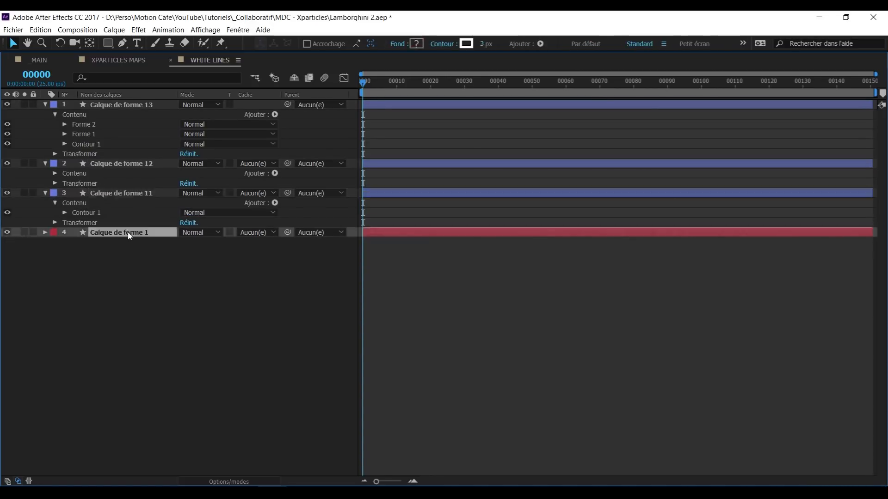
{"action": "key", "text": "Delete"}
{"action": "left_click", "coordinate": [110, 203]}
{"action": "key", "text": "Delete"}
{"action": "left_click", "coordinate": [109, 105]}
{"action": "key", "text": "Delete"}
Step: Add a group to the contents of Calque de forme 1, move all the Forme shapes into it and name it WHITE LINES
{"action": "left_click_drag", "start_coordinate": [89, 168], "coordinate": [103, 426]}
{"action": "left_click", "coordinate": [274, 115]}
{"action": "left_click", "coordinate": [259, 109]}
{"action": "left_click", "coordinate": [135, 125]}
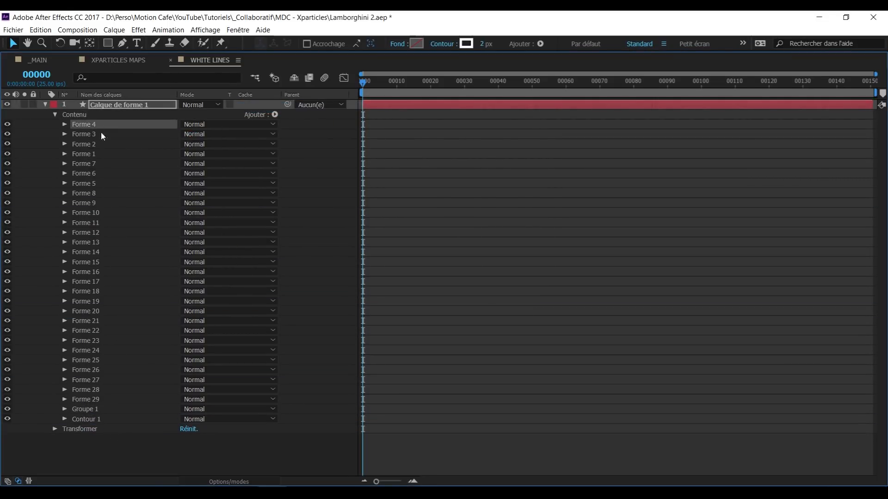
{"action": "left_click", "coordinate": [88, 399], "text": "shift"}
{"action": "left_click_drag", "start_coordinate": [90, 399], "coordinate": [90, 409]}
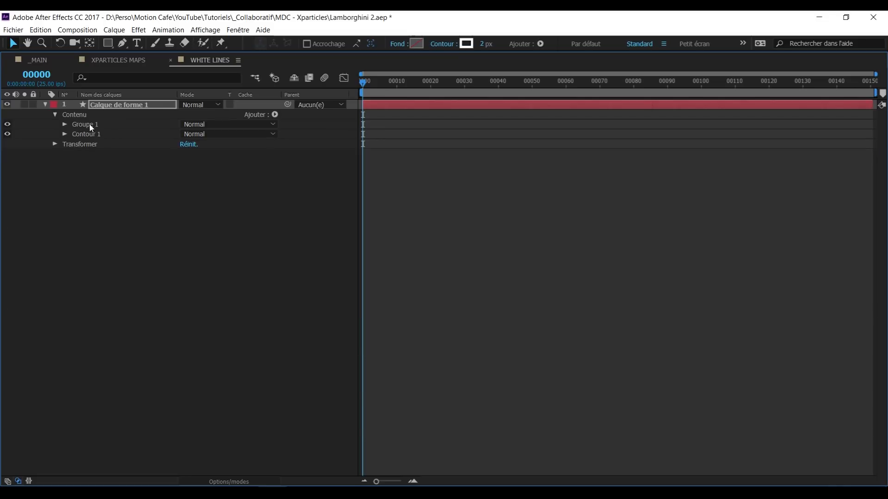
{"action": "key", "text": "Return"}
{"action": "type", "text": "WHITE LINES"}
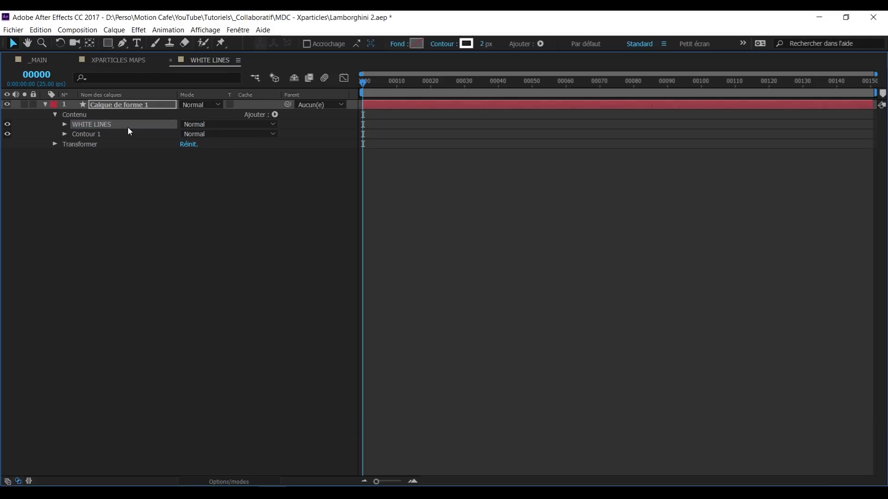
Step: Add a Raccorder les tracés (Trim Paths) operator to the contents of Calque de forme 1 and restore the full panel layout
{"action": "left_click", "coordinate": [87, 115]}
{"action": "left_click", "coordinate": [275, 115]}
{"action": "left_click", "coordinate": [310, 274]}
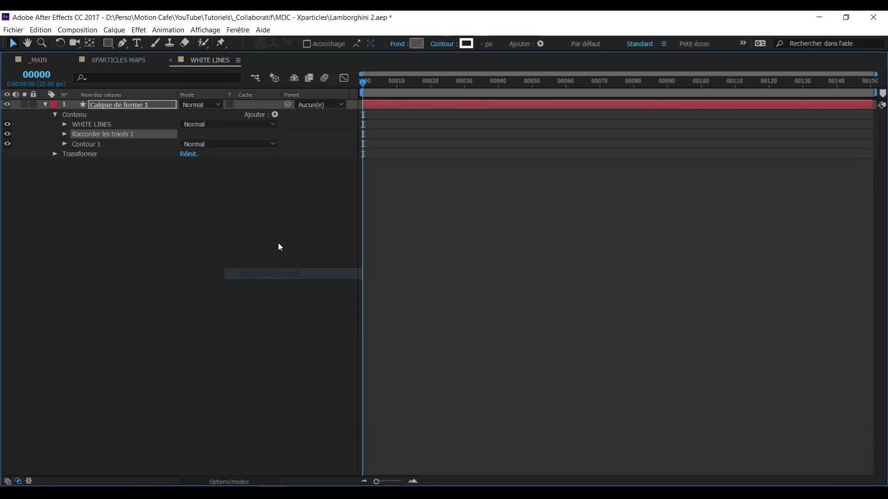
{"action": "key", "text": "grave"}
{"action": "left_click", "coordinate": [342, 434]}
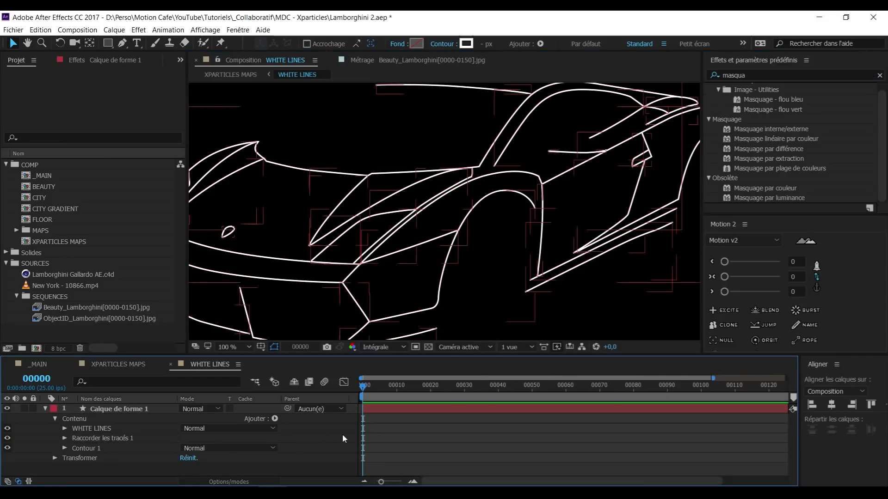
Step: Animate the Fin value of Raccorder les tracés 1 from 0% at frame 0 to 100% at frame 14
{"action": "left_click", "coordinate": [65, 438]}
{"action": "left_click_drag", "start_coordinate": [188, 455], "coordinate": [170, 455]}
{"action": "left_click", "coordinate": [491, 464]}
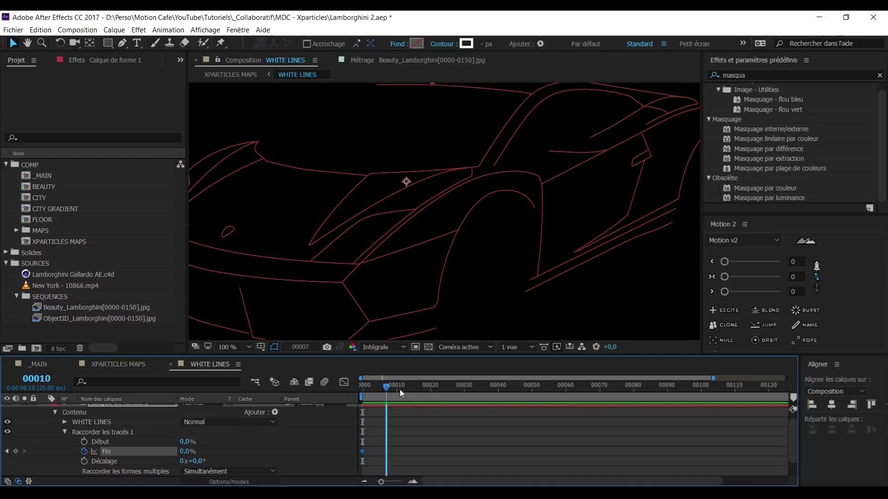
{"action": "left_click_drag", "start_coordinate": [188, 453], "coordinate": [299, 452]}
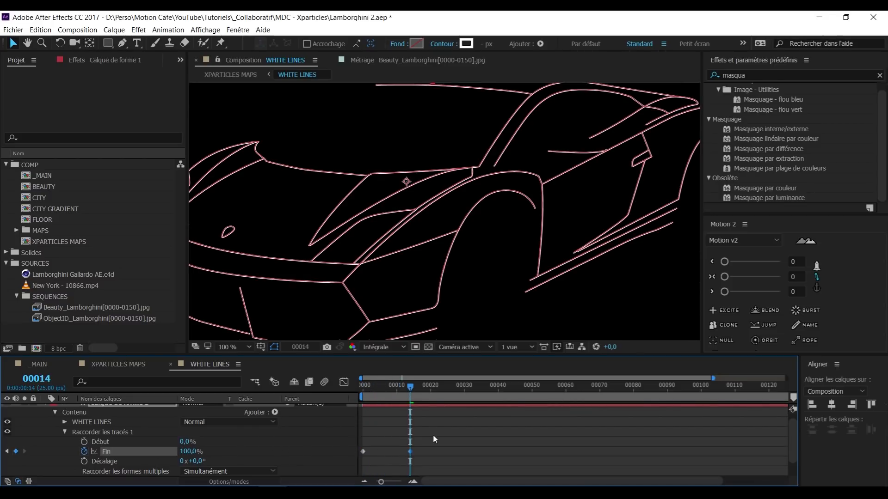
{"action": "left_click_drag", "start_coordinate": [421, 432], "coordinate": [333, 464]}
{"action": "left_click_drag", "start_coordinate": [377, 391], "coordinate": [351, 394]}
{"action": "left_click", "coordinate": [247, 446]}
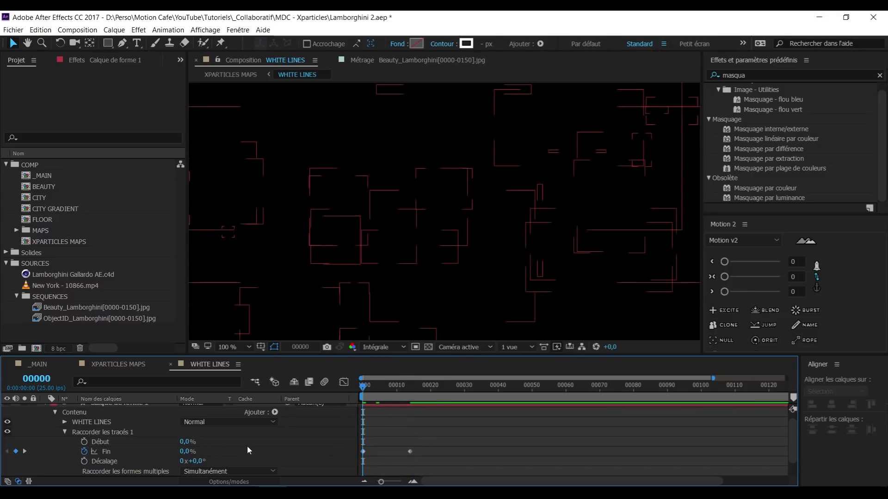
Step: Copy the Fin keyframes onto Début and offset them to start at frame 4
{"action": "left_click", "coordinate": [144, 452]}
{"action": "left_click", "coordinate": [132, 441]}
{"action": "left_click_drag", "start_coordinate": [435, 431], "coordinate": [343, 446]}
{"action": "left_click_drag", "start_coordinate": [373, 442], "coordinate": [377, 441]}
Step: Apply Easy Ease to all the Début and Fin keyframes and preview the line animation
{"action": "left_click_drag", "start_coordinate": [467, 428], "coordinate": [354, 455]}
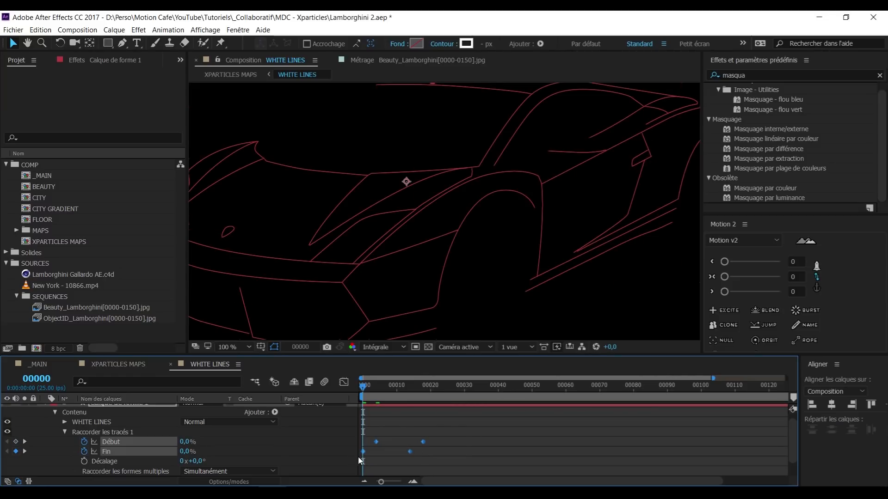
{"action": "key", "text": "F9"}
{"action": "left_click", "coordinate": [470, 438]}
{"action": "left_click_drag", "start_coordinate": [364, 390], "coordinate": [437, 394]}
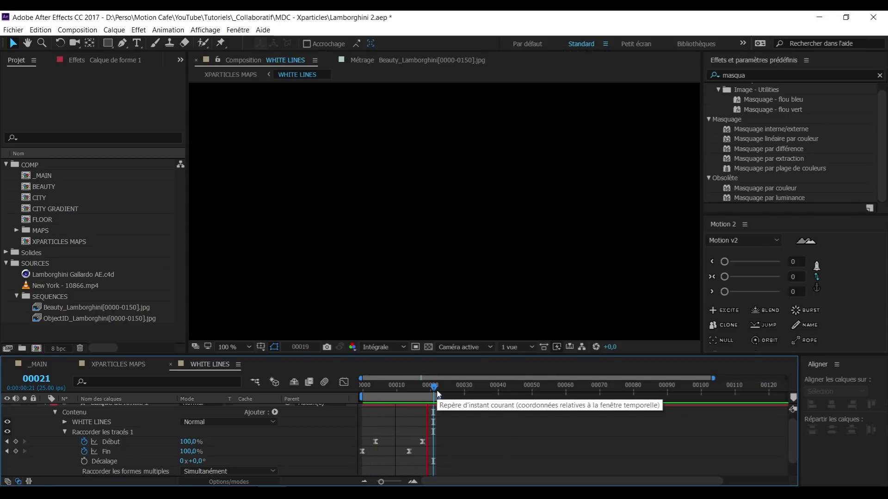
{"action": "key", "text": "space"}
Step: Lengthen the line animation by moving the last Début and Fin keyframes to frame 56, and end the work area just after them
{"action": "left_click_drag", "start_coordinate": [455, 416], "coordinate": [470, 451]}
{"action": "left_click", "coordinate": [488, 386]}
{"action": "key", "text": "space"}
{"action": "left_click_drag", "start_coordinate": [485, 442], "coordinate": [551, 442]}
{"action": "left_click_drag", "start_coordinate": [471, 451], "coordinate": [551, 451]}
{"action": "left_click", "coordinate": [555, 385]}
{"action": "key", "text": "n"}
{"action": "key", "text": "space"}
Step: Move the first Début keyframe earlier to about frame 7 and preview the animation
{"action": "left_click_drag", "start_coordinate": [417, 442], "coordinate": [385, 442]}
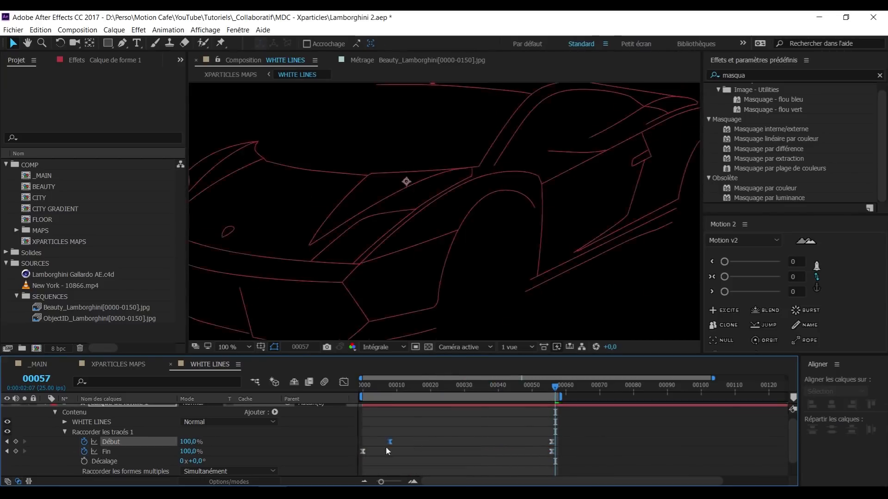
{"action": "left_click", "coordinate": [407, 431]}
{"action": "key", "text": "space"}
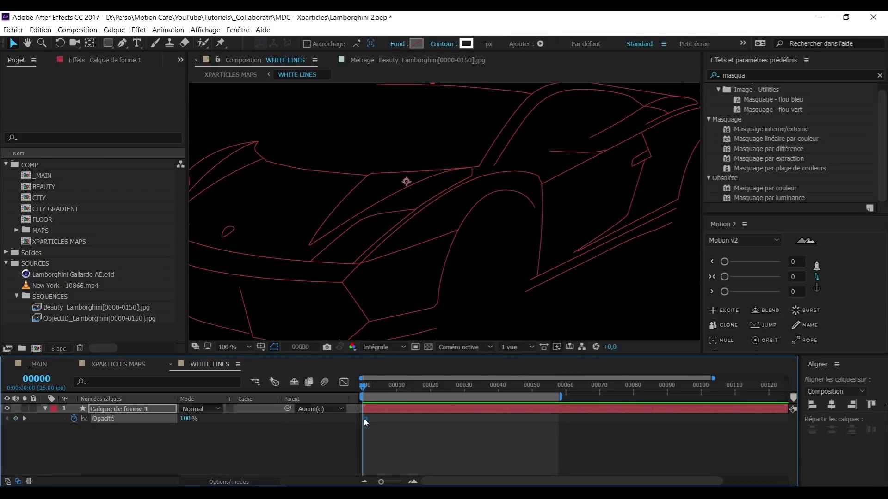
Step: Keyframe the layer's opacity at 0% on frame 0, 100% on frames 9 and 46, and 0% on frame 56
{"action": "left_click_drag", "start_coordinate": [365, 418], "coordinate": [393, 418]}
{"action": "left_click_drag", "start_coordinate": [189, 419], "coordinate": [84, 422]}
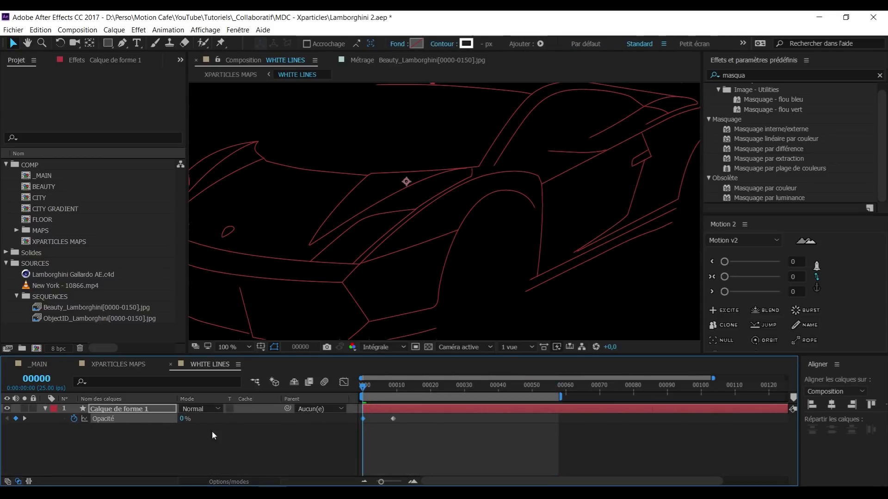
{"action": "left_click", "coordinate": [212, 432]}
{"action": "left_click_drag", "start_coordinate": [370, 386], "coordinate": [488, 386]}
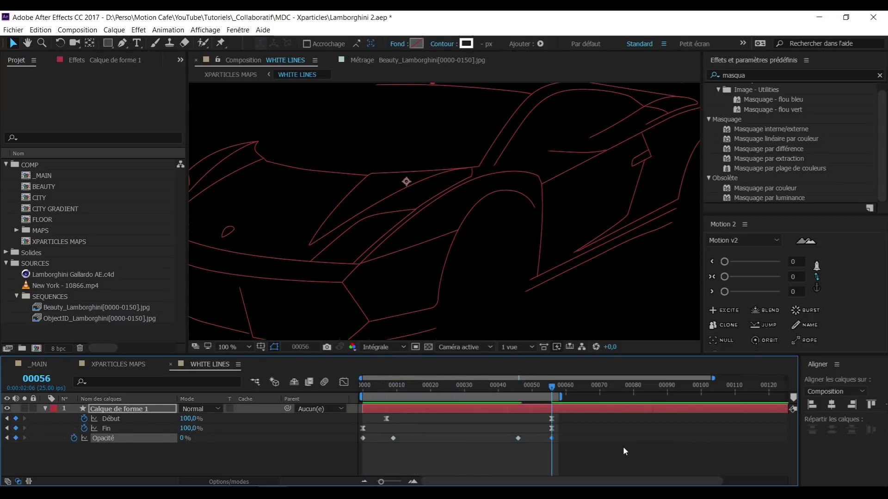
Step: Duplicate Calque de forme 1 and trim the original layer's end to frame 56
{"action": "left_click", "coordinate": [623, 449]}
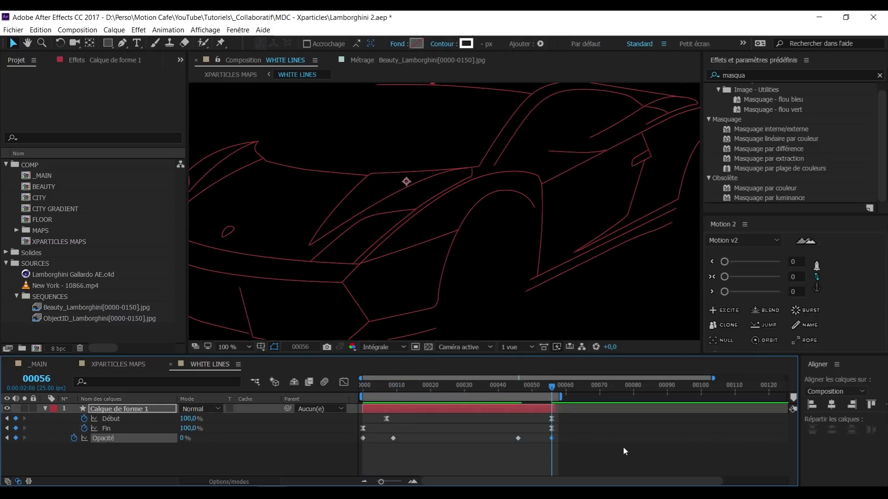
{"action": "left_click", "coordinate": [115, 409]}
{"action": "key", "text": "ctrl+d"}
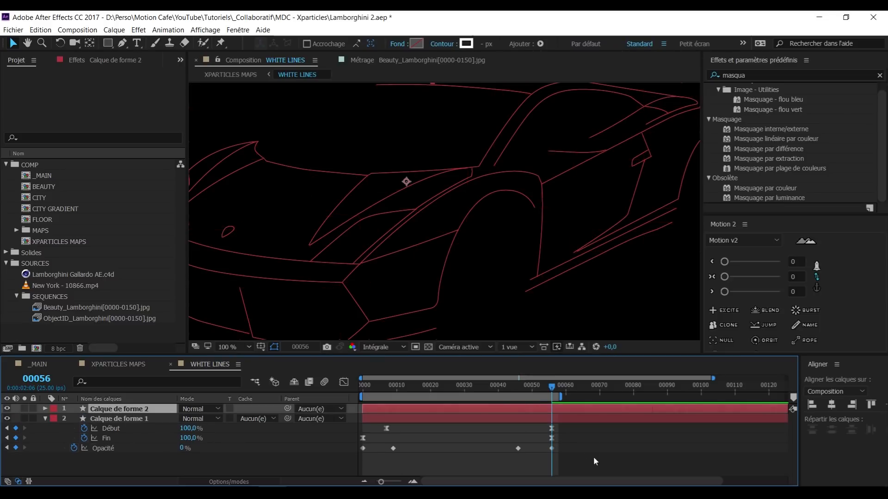
{"action": "left_click", "coordinate": [573, 421]}
{"action": "key", "text": "alt+bracketright"}
Step: Rename the original shape layer Edges and the duplicate White lines
{"action": "left_click", "coordinate": [156, 419]}
{"action": "key", "text": "Return"}
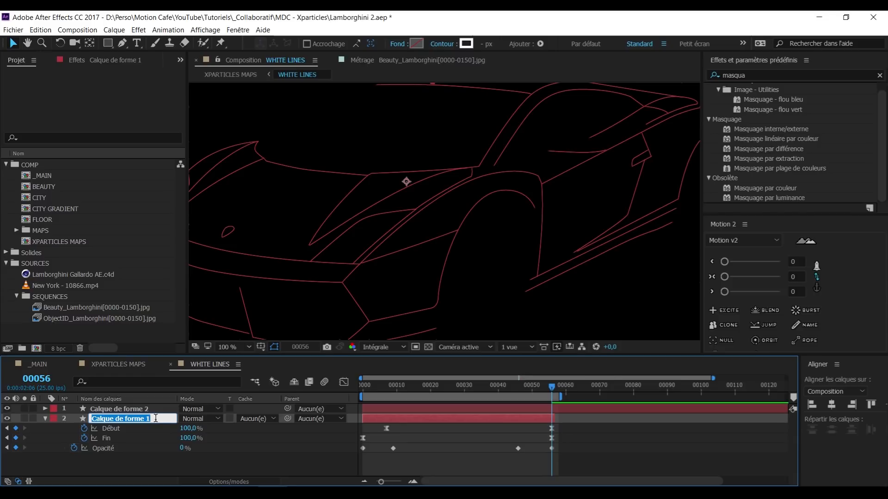
{"action": "type", "text": "Edges"}
{"action": "key", "text": "Return"}
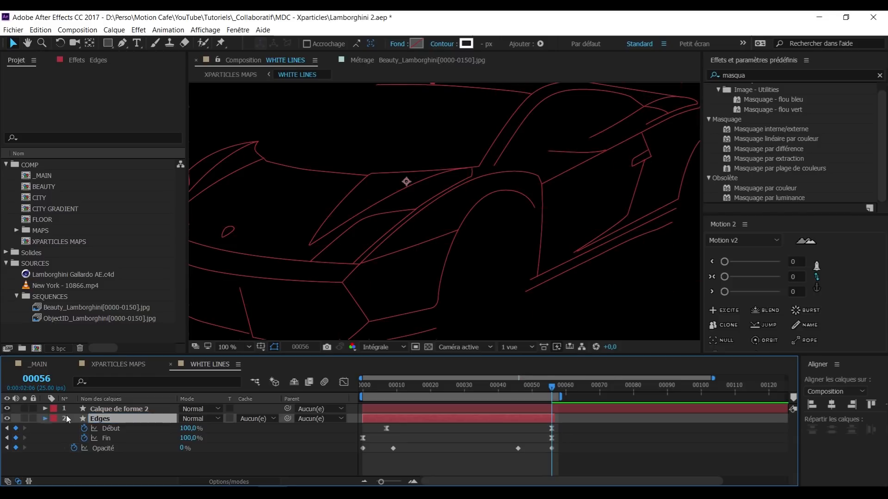
{"action": "left_click", "coordinate": [45, 418]}
{"action": "left_click", "coordinate": [121, 410]}
{"action": "key", "text": "Return"}
{"action": "type", "text": "White lines"}
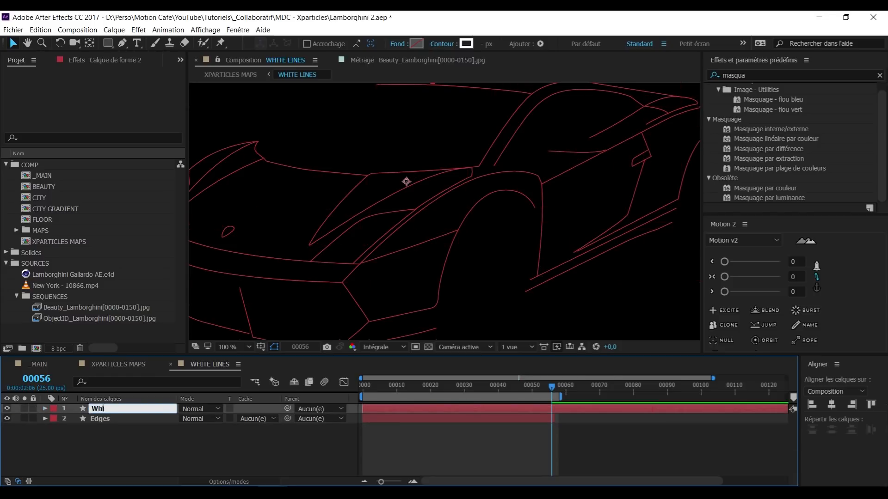
Step: Delete the Raccorder les tracés 1 operator from the contents of the White lines layer
{"action": "left_click", "coordinate": [45, 409]}
{"action": "left_click", "coordinate": [55, 419]}
{"action": "left_click", "coordinate": [106, 438]}
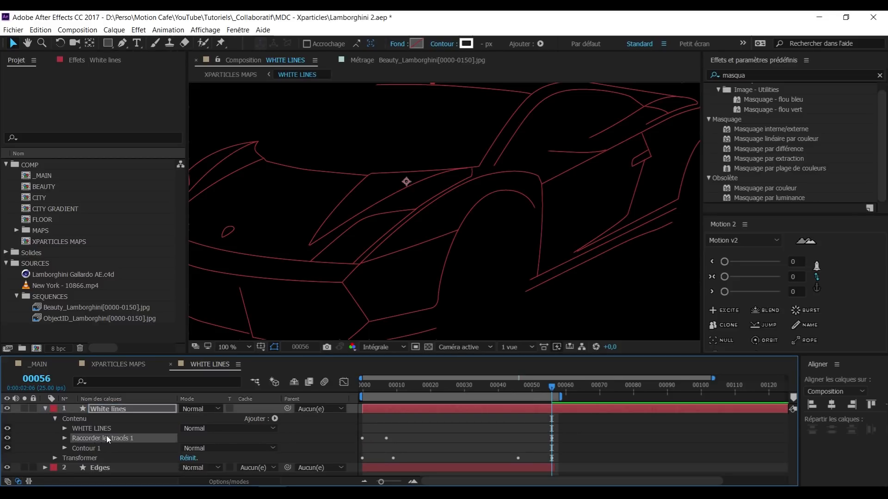
{"action": "key", "text": "Delete"}
Step: Remove the opacity animation from White lines and leave its opacity at 100%
{"action": "left_click_drag", "start_coordinate": [361, 385], "coordinate": [467, 398]}
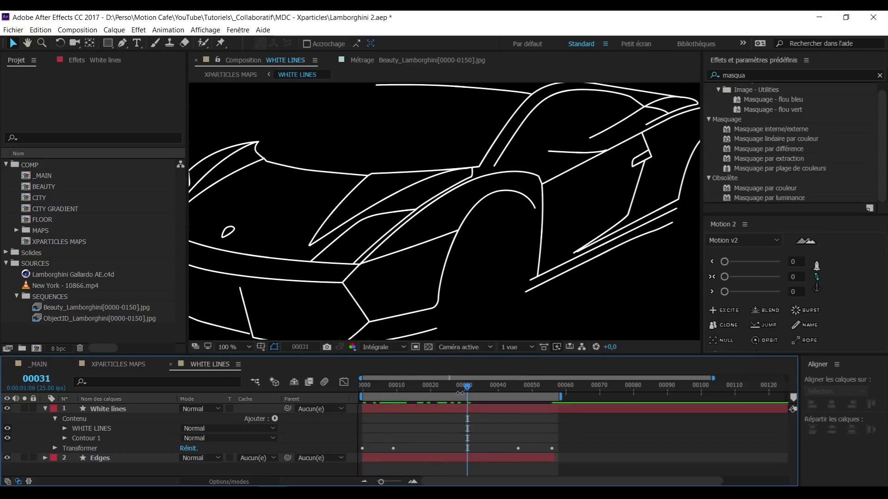
{"action": "left_click", "coordinate": [133, 412]}
{"action": "key", "text": "t"}
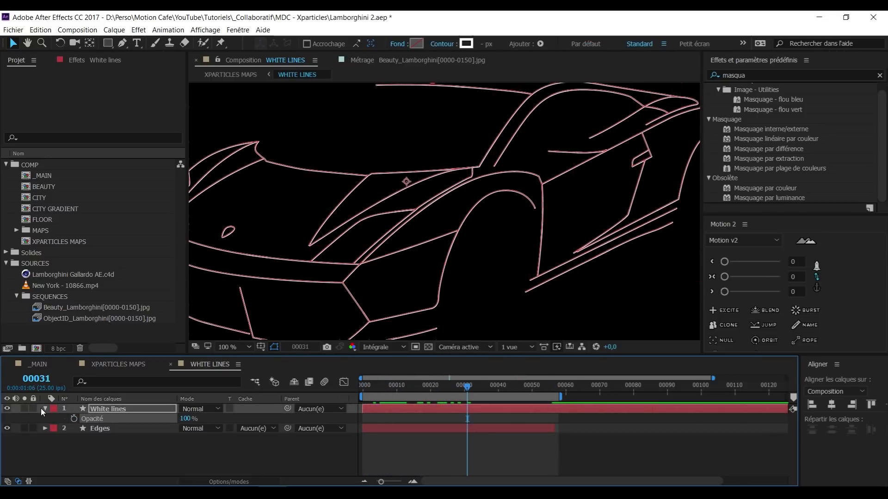
{"action": "left_click", "coordinate": [45, 409]}
Step: Hide White lines and apply the Echo effect to Edges with interval -0,010, 15 echoes, initial intensity 0,40 and the Addition operator
{"action": "left_click", "coordinate": [7, 409]}
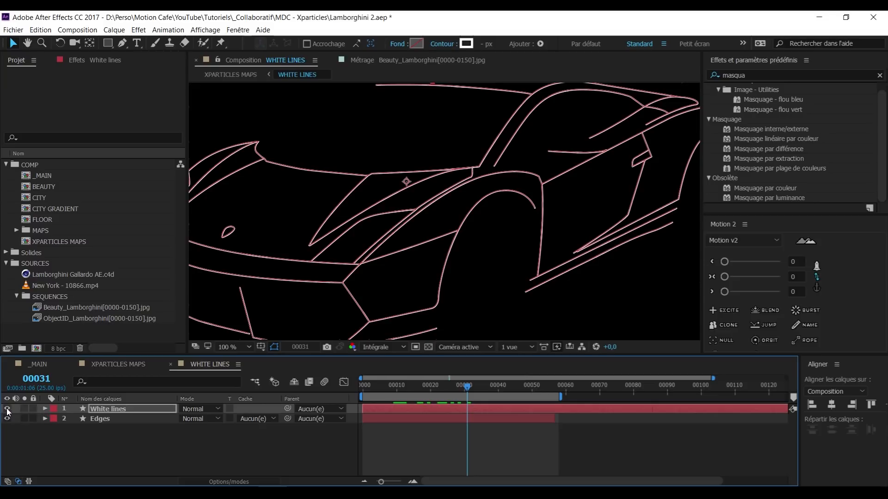
{"action": "left_click", "coordinate": [306, 426]}
{"action": "left_click_drag", "start_coordinate": [380, 387], "coordinate": [447, 385]}
{"action": "left_click", "coordinate": [795, 75]}
{"action": "type", "text": "echo"}
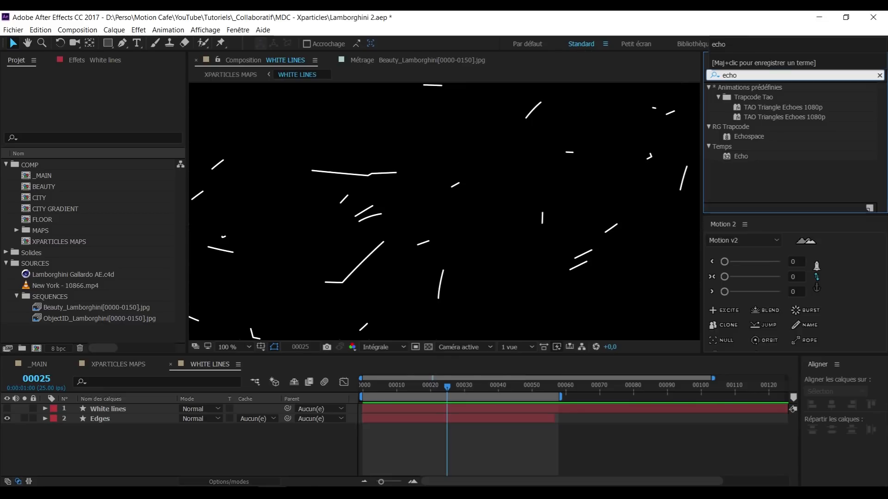
{"action": "left_click_drag", "start_coordinate": [742, 157], "coordinate": [157, 414]}
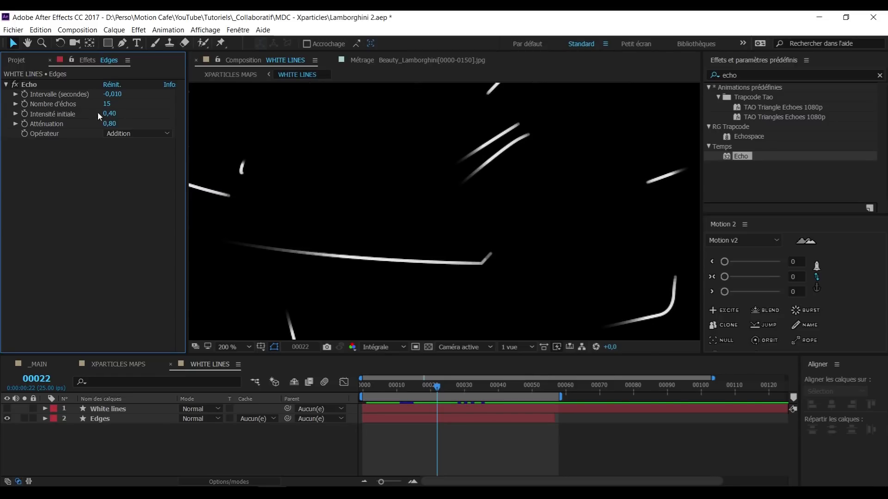
Step: Set the Echo effect's Atténuation to 0,5 and check the trails
{"action": "left_click_drag", "start_coordinate": [106, 124], "coordinate": [109, 123]}
{"action": "type", "text": "0,5"}
{"action": "key", "text": "Return"}
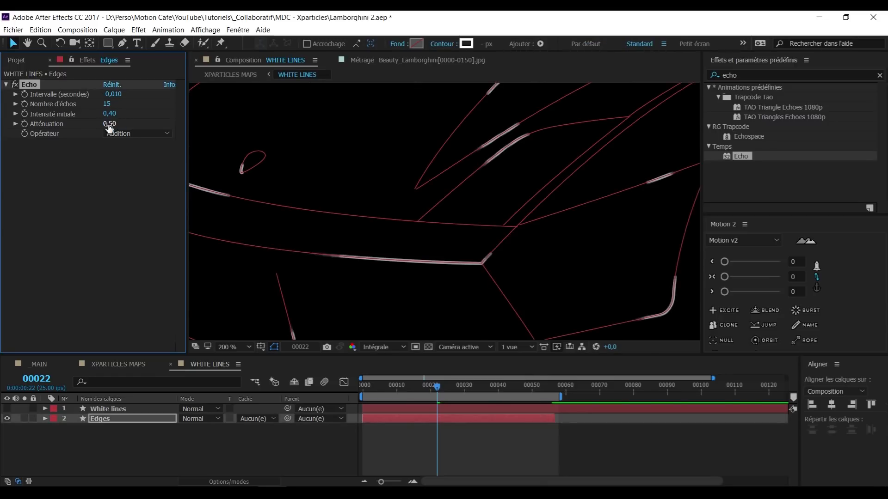
{"action": "left_click", "coordinate": [119, 214]}
{"action": "left_click", "coordinate": [543, 455]}
Step: Set the Echo effect's Atténuation to 0,7
{"action": "left_click", "coordinate": [109, 123]}
{"action": "type", "text": "0."}
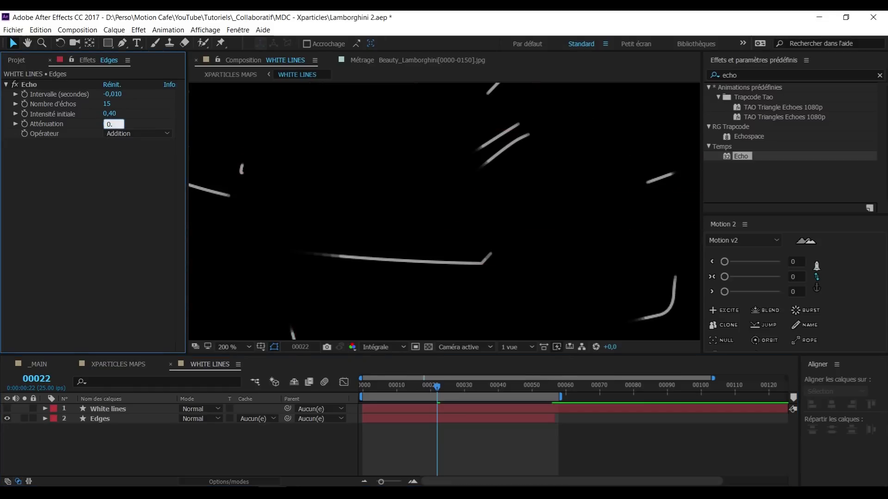
{"action": "type", "text": "7"}
{"action": "left_click", "coordinate": [110, 126]}
{"action": "left_click", "coordinate": [521, 439]}
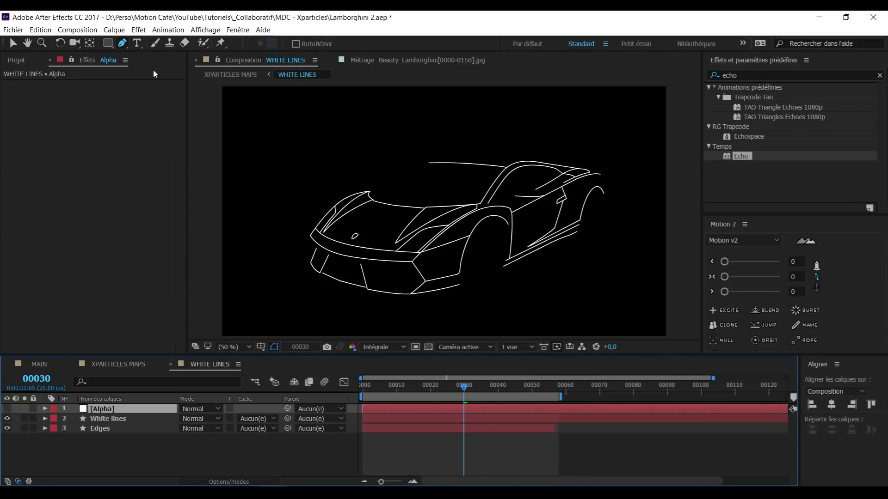
Step: Draw a four-point slanted mask on the Alpha layer across the composition's lower-left corner
{"action": "left_click", "coordinate": [230, 263]}
{"action": "left_click_drag", "start_coordinate": [412, 321], "coordinate": [443, 295]}
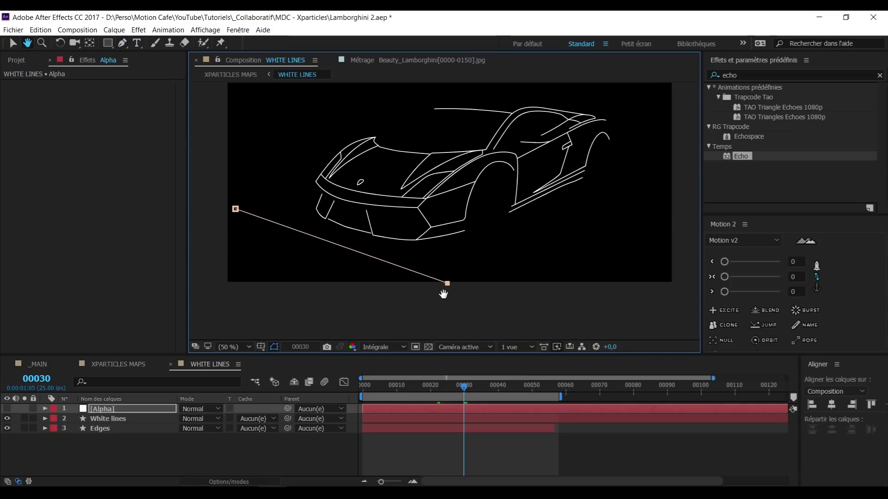
{"action": "left_click", "coordinate": [414, 327]}
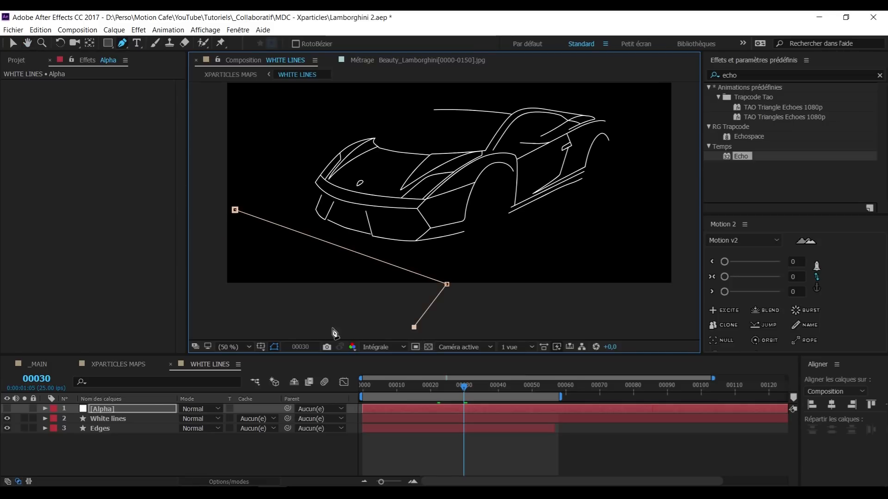
{"action": "left_click", "coordinate": [195, 251]}
{"action": "left_click_drag", "start_coordinate": [236, 211], "coordinate": [218, 190]}
{"action": "left_click_drag", "start_coordinate": [197, 252], "coordinate": [189, 234]}
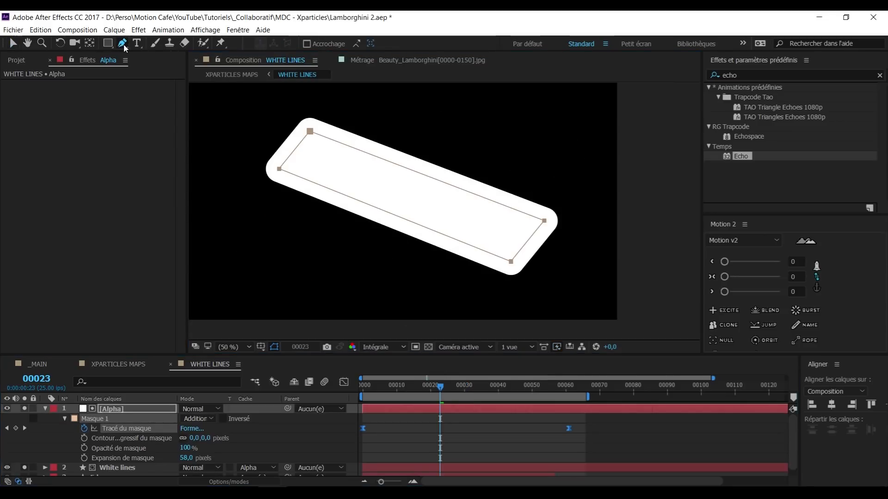
Step: Add variable feather points around Alpha's mask with the Mask Feather tool, widening the soft edge well beyond its lower side
{"action": "left_click_drag", "start_coordinate": [124, 44], "coordinate": [185, 91]}
{"action": "left_click_drag", "start_coordinate": [380, 153], "coordinate": [295, 135]}
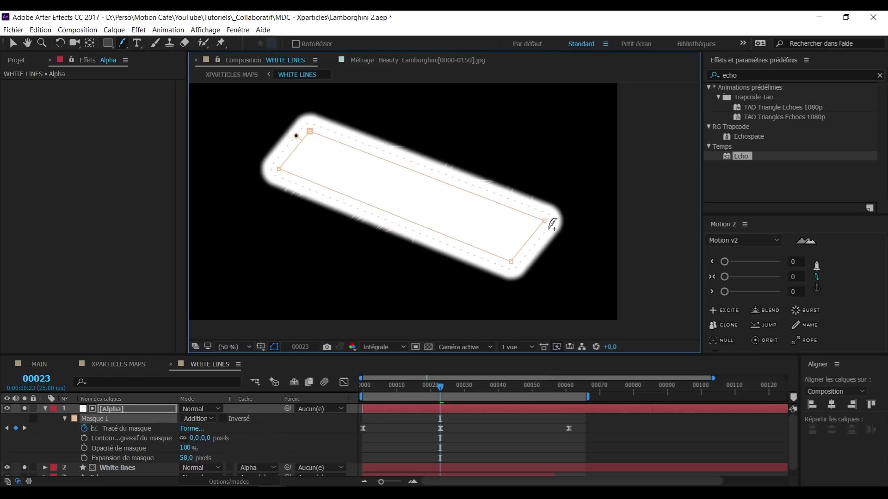
{"action": "left_click_drag", "start_coordinate": [288, 177], "coordinate": [255, 213]}
{"action": "left_click_drag", "start_coordinate": [497, 258], "coordinate": [464, 310]}
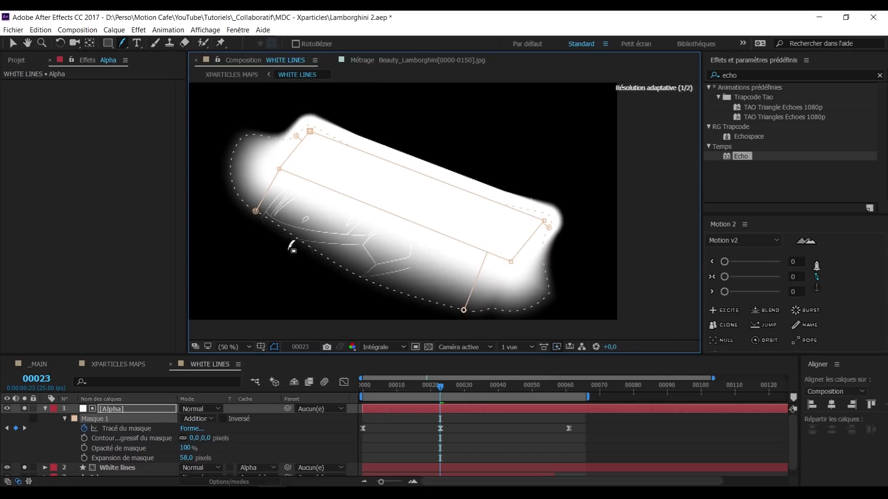
{"action": "left_click_drag", "start_coordinate": [256, 212], "coordinate": [251, 219]}
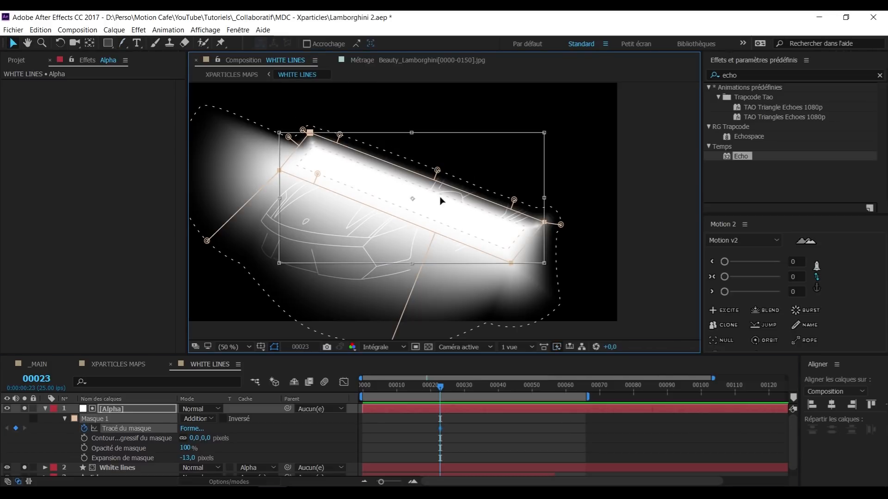
Step: Keyframe Alpha's mask path so the feathered band sweeps from the lower-left corner to beyond the upper-right corner
{"action": "left_click_drag", "start_coordinate": [442, 200], "coordinate": [289, 322]}
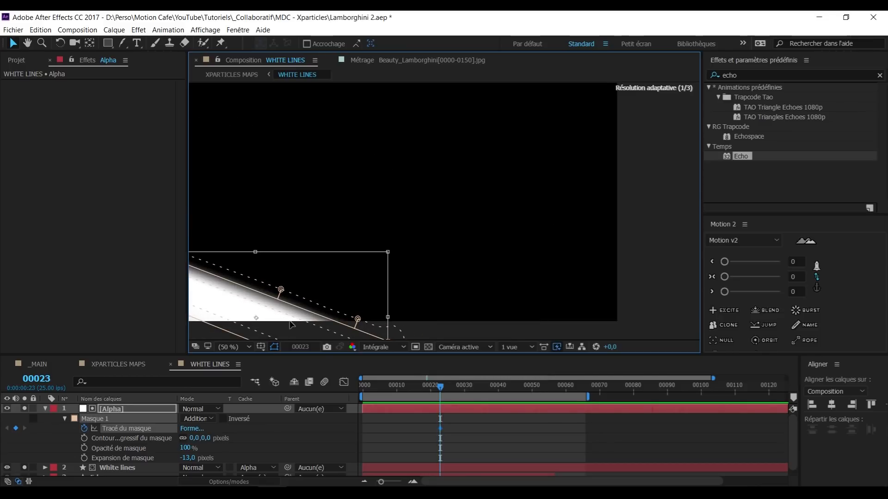
{"action": "left_click_drag", "start_coordinate": [481, 386], "coordinate": [528, 385]}
{"action": "double_click", "coordinate": [297, 310]}
{"action": "left_click_drag", "start_coordinate": [385, 207], "coordinate": [621, 39]}
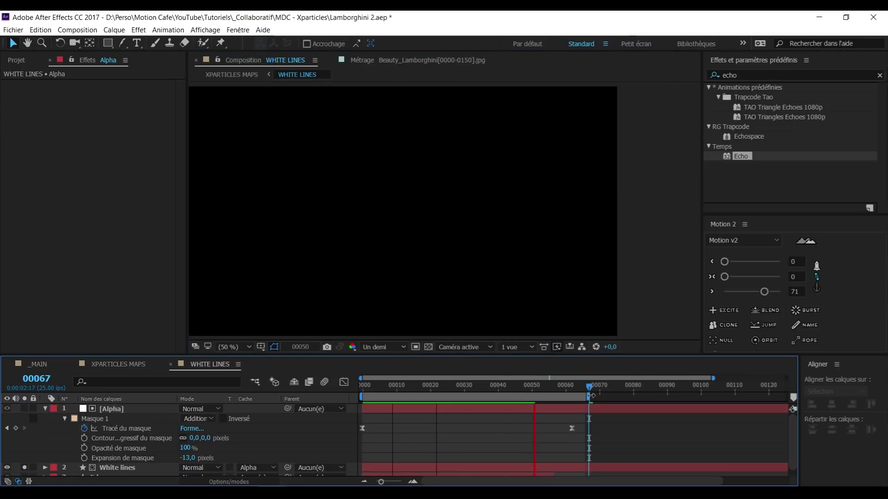
Step: End the work area at about frame 58 and hide the Alpha layer
{"action": "left_click_drag", "start_coordinate": [591, 396], "coordinate": [563, 399]}
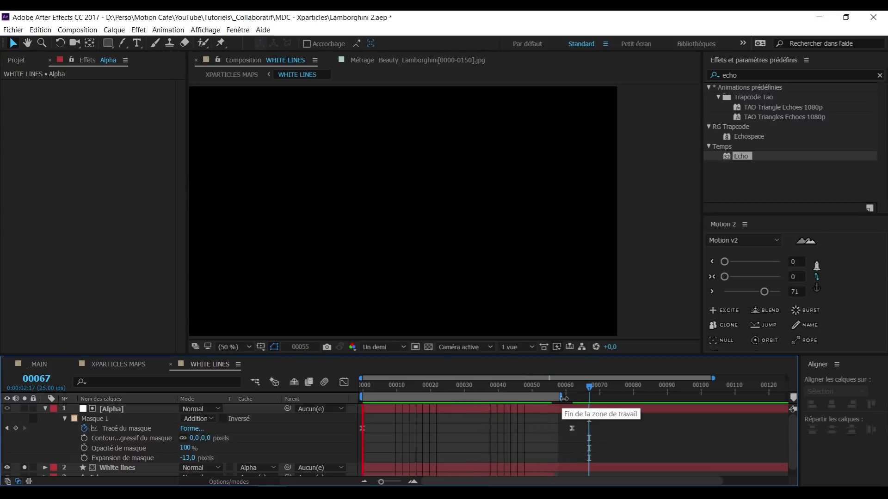
{"action": "key", "text": "space"}
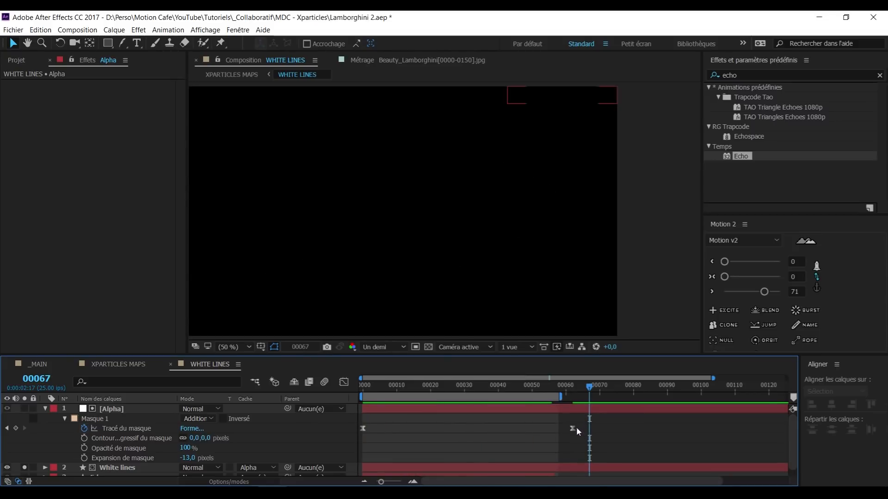
{"action": "left_click", "coordinate": [45, 409]}
{"action": "left_click", "coordinate": [106, 464]}
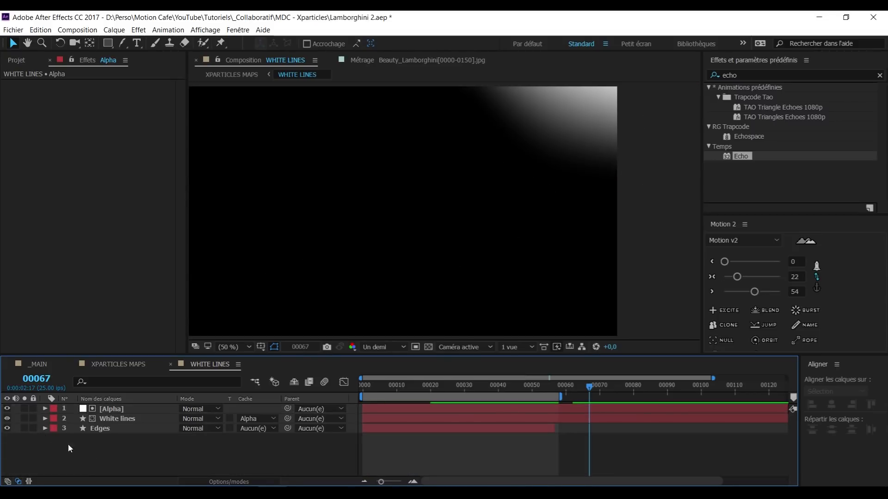
{"action": "left_click", "coordinate": [7, 409]}
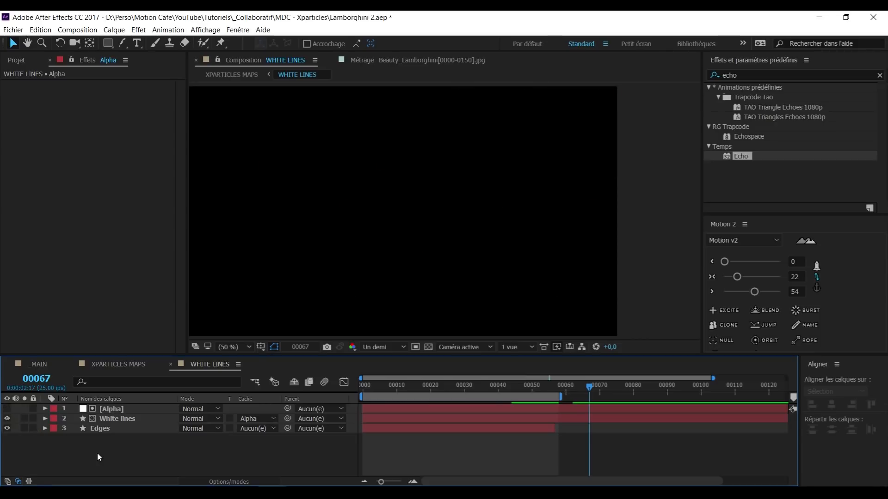
Step: Slide the Edges layer later in the timeline and preview the WHITE LINES animation
{"action": "left_click_drag", "start_coordinate": [406, 428], "coordinate": [456, 431]}
{"action": "left_click", "coordinate": [437, 456]}
{"action": "key", "text": "space"}
{"action": "left_click", "coordinate": [457, 444]}
{"action": "key", "text": "space"}
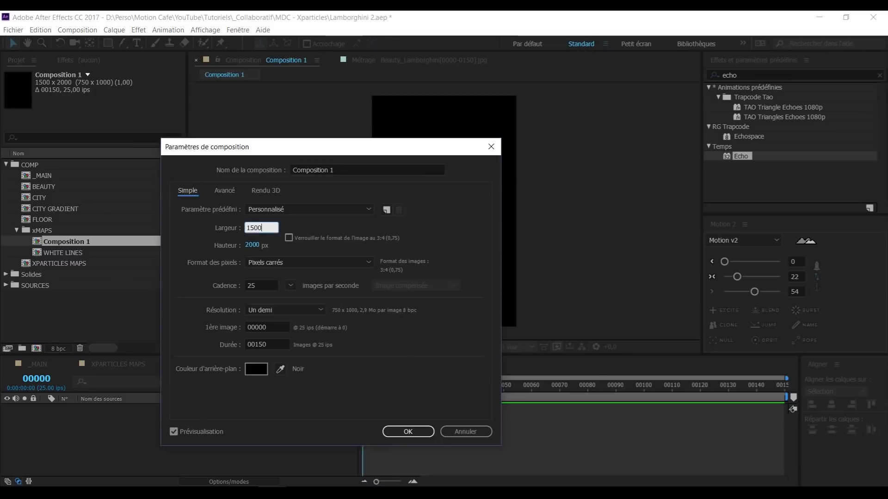
Step: Create a 1500 x 2000 px composition and add a white composition-sized solid named Fractal
{"action": "key", "text": "Return"}
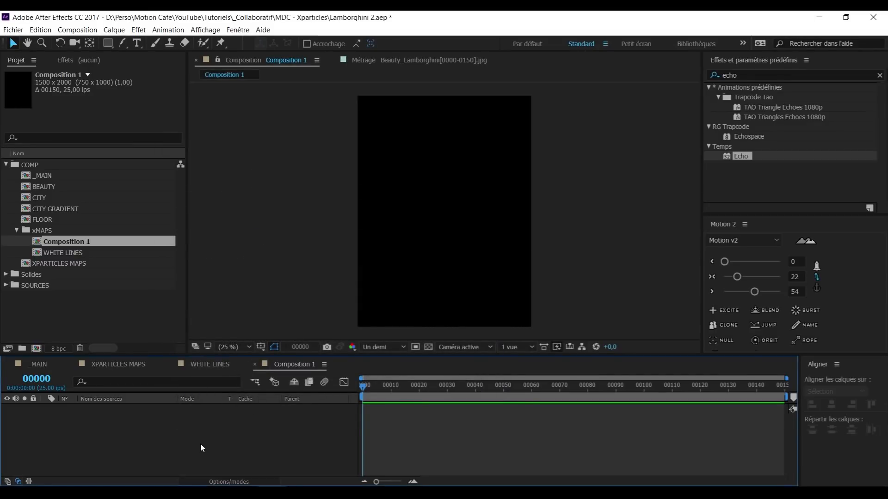
{"action": "key", "text": "ctrl+y"}
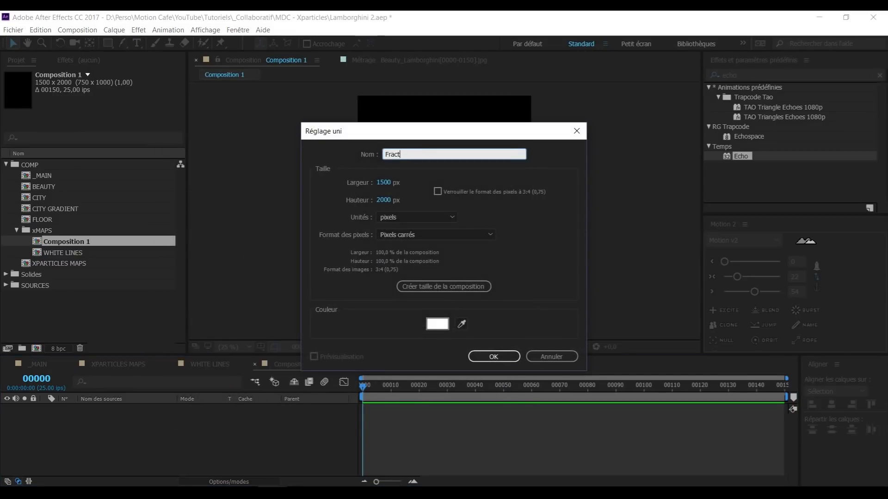
{"action": "key", "text": "Return"}
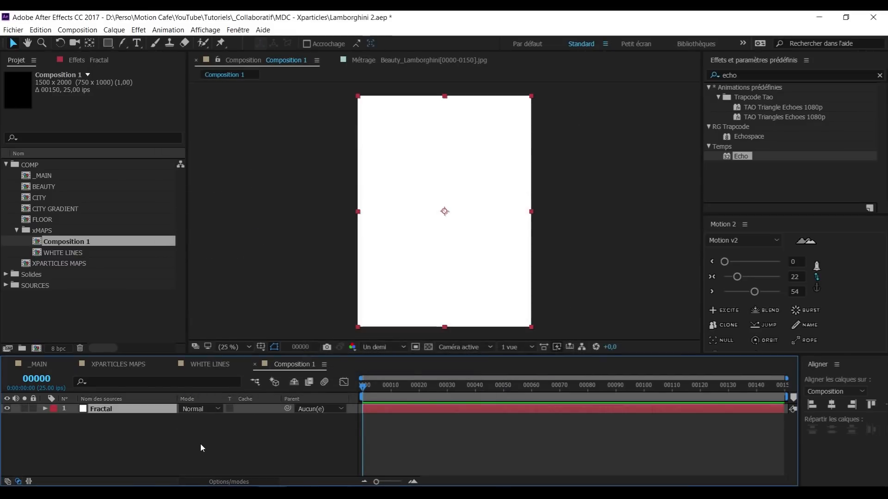
Step: Apply the Bruit fractal effect to the Fractal layer and set its Type de bruit to Bloc
{"action": "left_click", "coordinate": [757, 75]}
{"action": "type", "text": "fracta"}
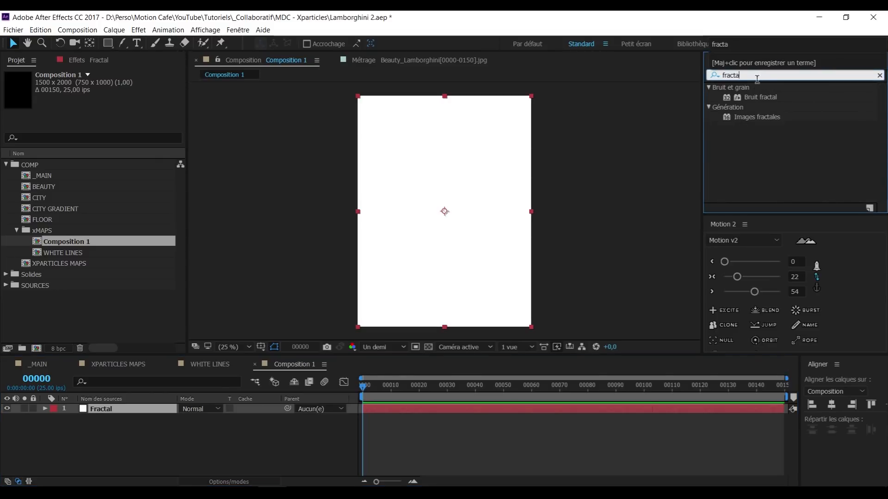
{"action": "double_click", "coordinate": [753, 97]}
{"action": "left_click", "coordinate": [115, 94]}
{"action": "left_click", "coordinate": [85, 90]}
{"action": "left_click", "coordinate": [131, 105]}
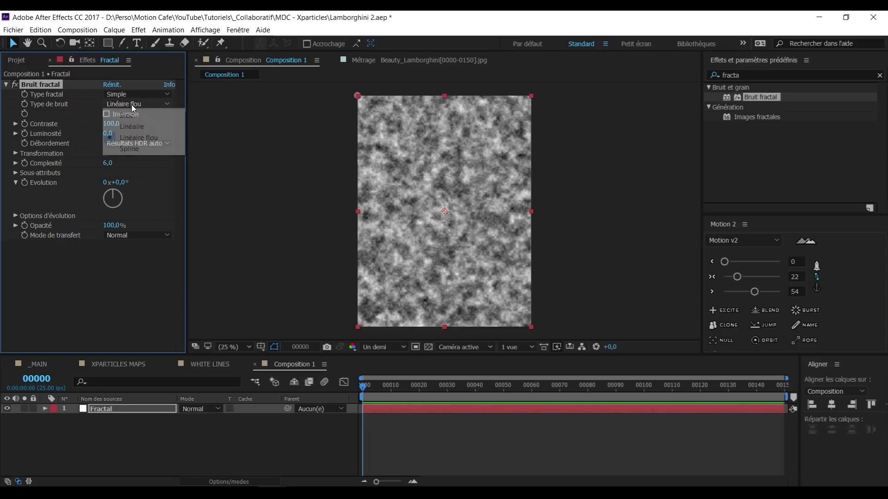
{"action": "left_click", "coordinate": [138, 114]}
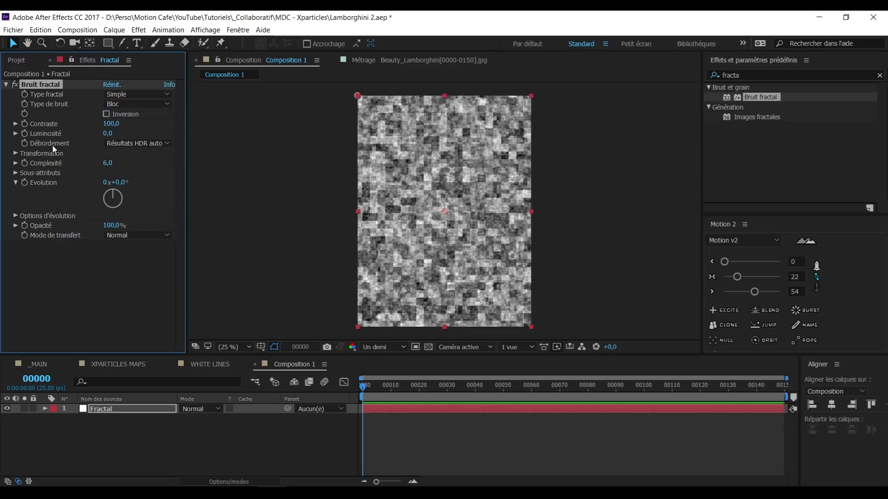
Step: Turn off Bruit fractal's uniform scale, set the scale width to 300 and height to 1084, and set Luminosité to -49
{"action": "left_click", "coordinate": [15, 153]}
{"action": "left_click", "coordinate": [26, 182]}
{"action": "left_click_drag", "start_coordinate": [111, 182], "coordinate": [206, 158]}
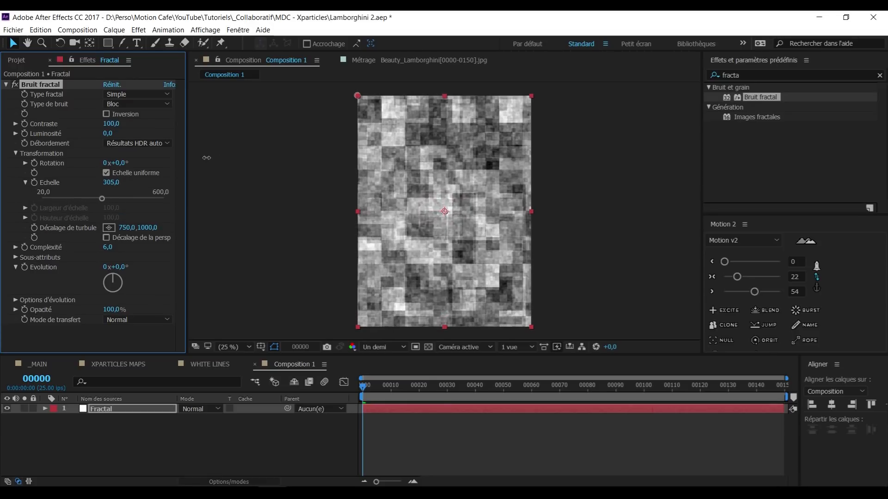
{"action": "left_click", "coordinate": [119, 174]}
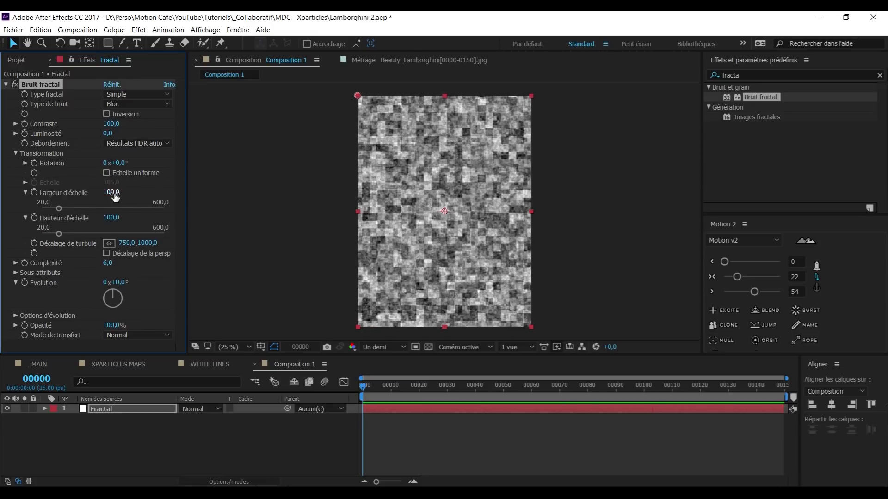
{"action": "left_click", "coordinate": [114, 193]}
{"action": "type", "text": "300"}
{"action": "left_click", "coordinate": [110, 218]}
{"action": "type", "text": "1000"}
{"action": "key", "text": "Return"}
{"action": "left_click_drag", "start_coordinate": [107, 133], "coordinate": [85, 134]}
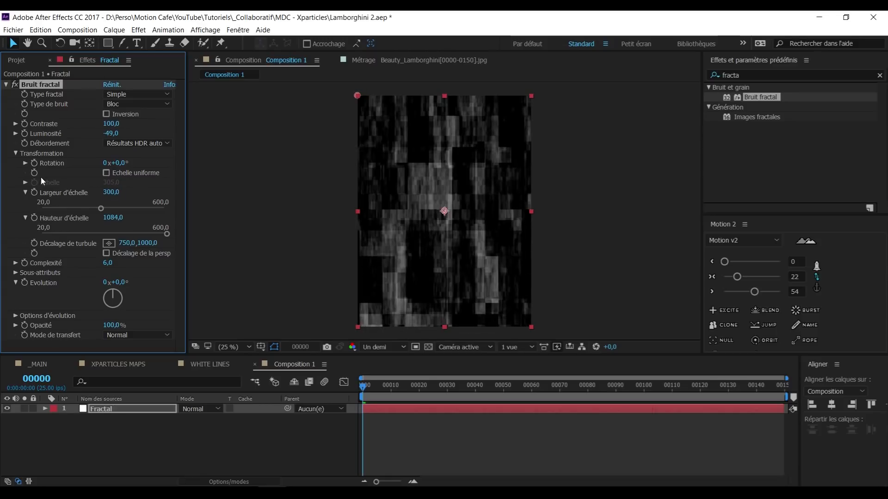
Step: Set Bruit fractal's Sous-influence to 15,4 % and Sous-échelle to 50
{"action": "left_click", "coordinate": [15, 154]}
{"action": "left_click", "coordinate": [16, 173]}
{"action": "left_click_drag", "start_coordinate": [111, 192], "coordinate": [86, 203]}
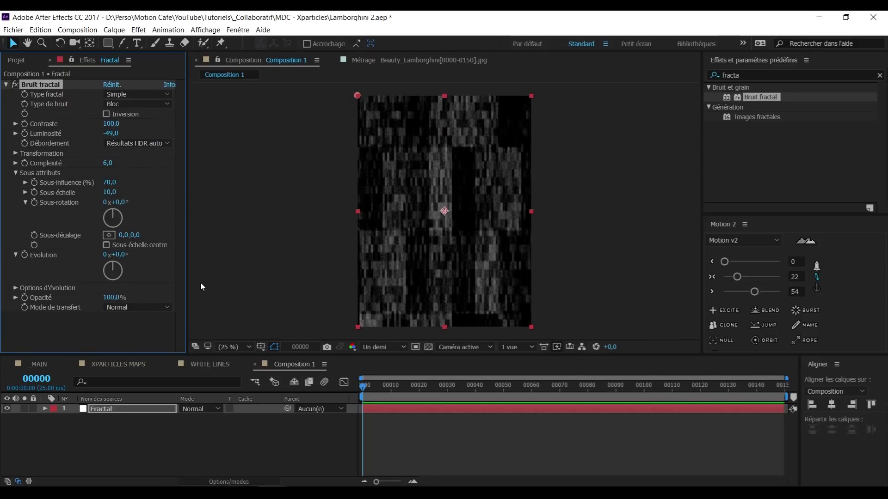
{"action": "left_click", "coordinate": [143, 221]}
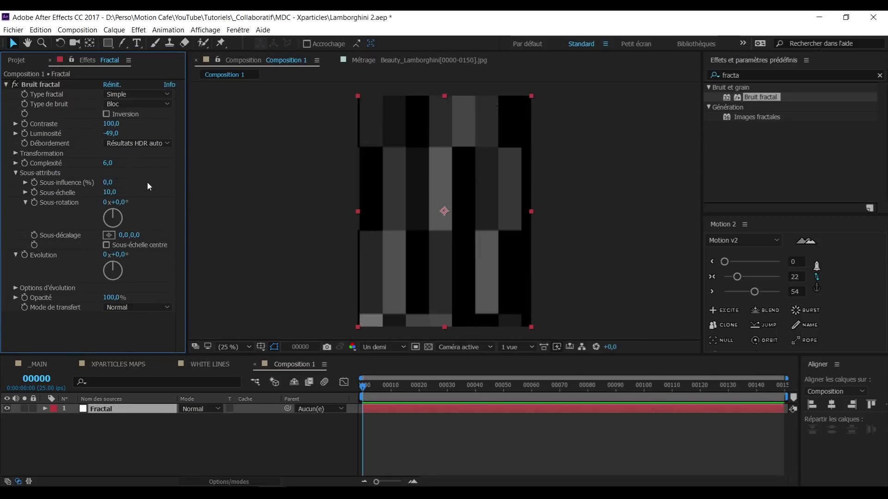
{"action": "left_click_drag", "start_coordinate": [110, 182], "coordinate": [208, 169]}
{"action": "left_click", "coordinate": [110, 192]}
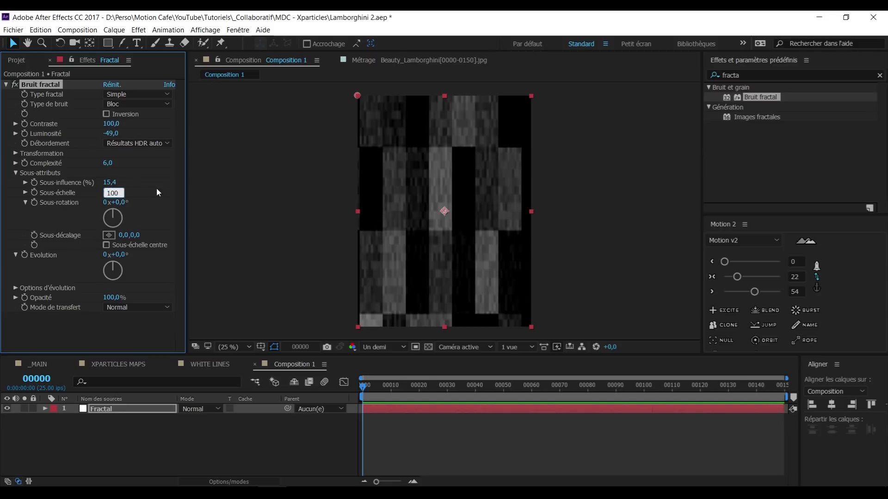
{"action": "type", "text": "50"}
{"action": "left_click", "coordinate": [156, 187]}
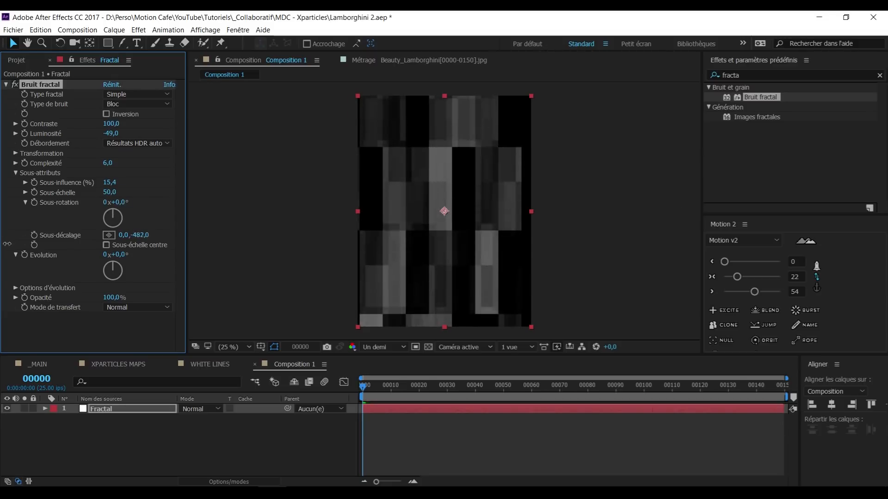
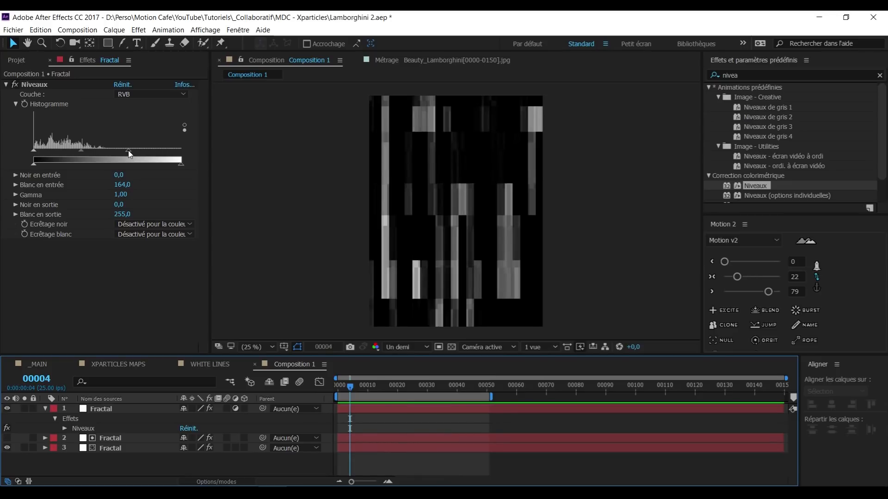
Step: Apply the CC Toner effect to the top Fractal adjustment layer, below Niveaux
{"action": "left_click", "coordinate": [758, 75]}
{"action": "type", "text": "toner"}
{"action": "left_click_drag", "start_coordinate": [747, 99], "coordinate": [68, 261]}
Step: Set CC Toner's Midtones colour to pink FA006A
{"action": "left_click", "coordinate": [119, 283]}
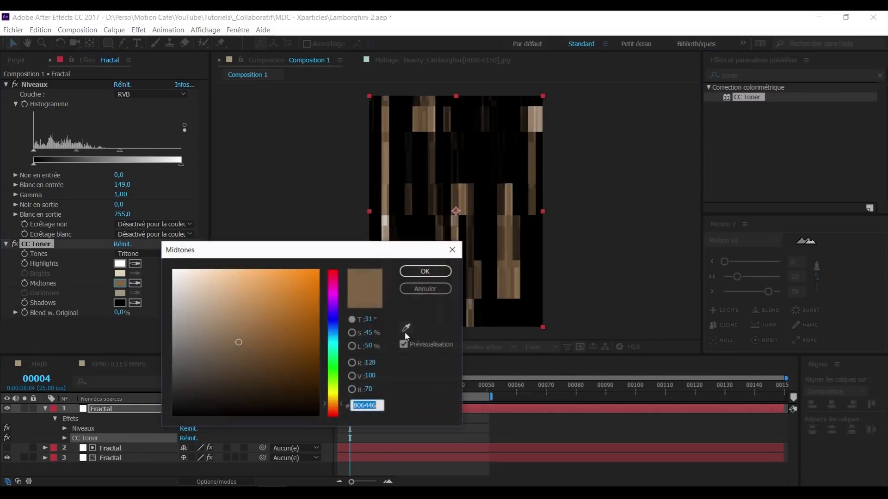
{"action": "left_click_drag", "start_coordinate": [331, 410], "coordinate": [342, 290]}
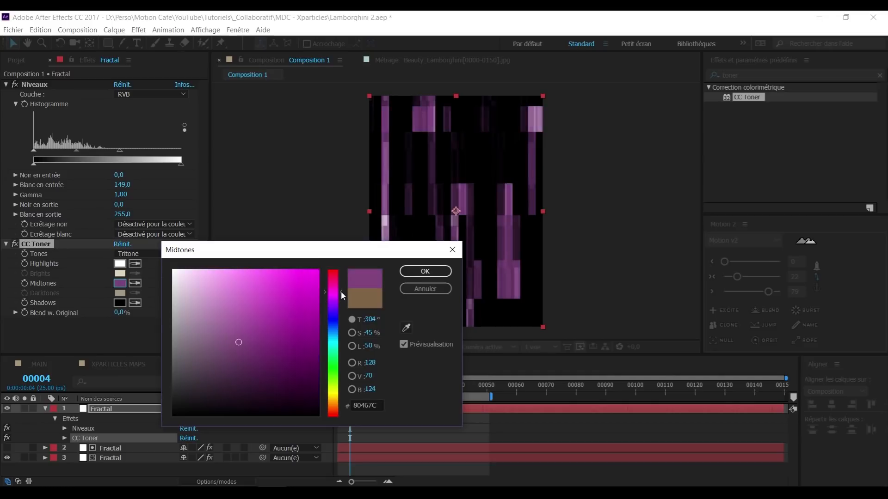
{"action": "left_click", "coordinate": [280, 291]}
{"action": "mouse_move", "coordinate": [277, 295]}
{"action": "left_mouse_down"}
{"action": "mouse_move", "coordinate": [331, 271]}
{"action": "mouse_move", "coordinate": [335, 279]}
{"action": "left_mouse_up"}
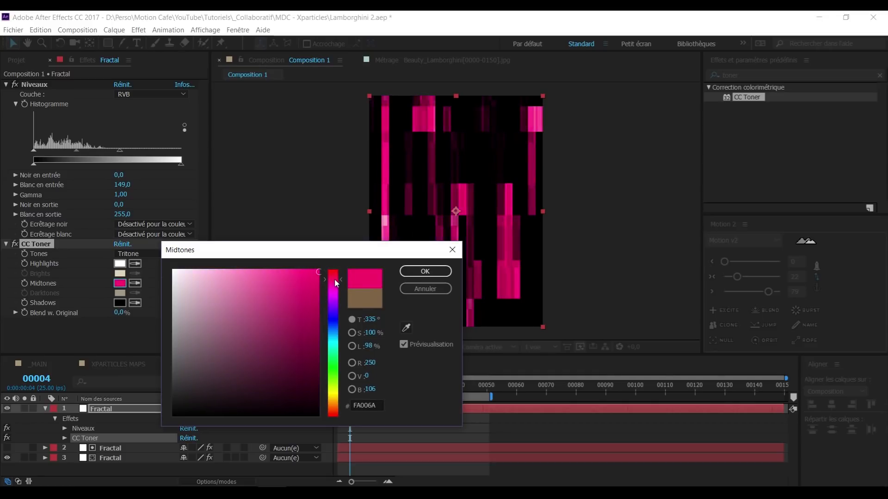
{"action": "key", "text": "Return"}
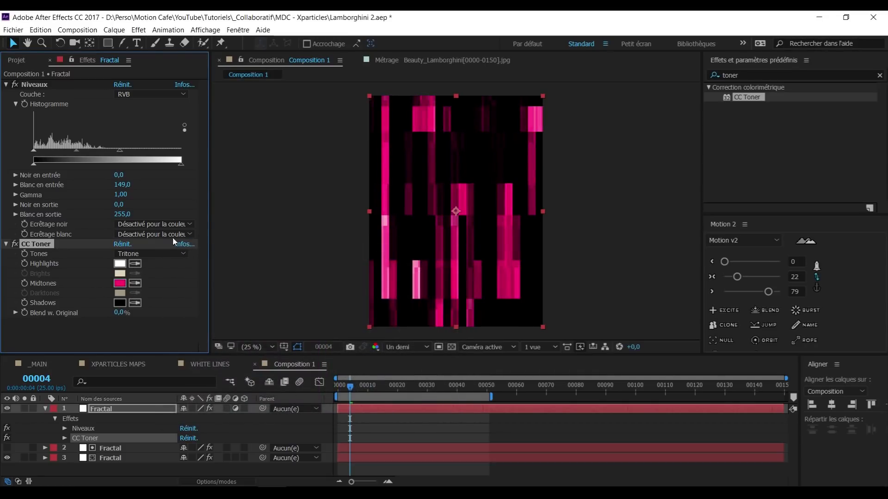
Step: Switch CC Toner's Tones to Pentone and recolour the Darktones
{"action": "left_click", "coordinate": [166, 253]}
{"action": "left_click", "coordinate": [136, 285]}
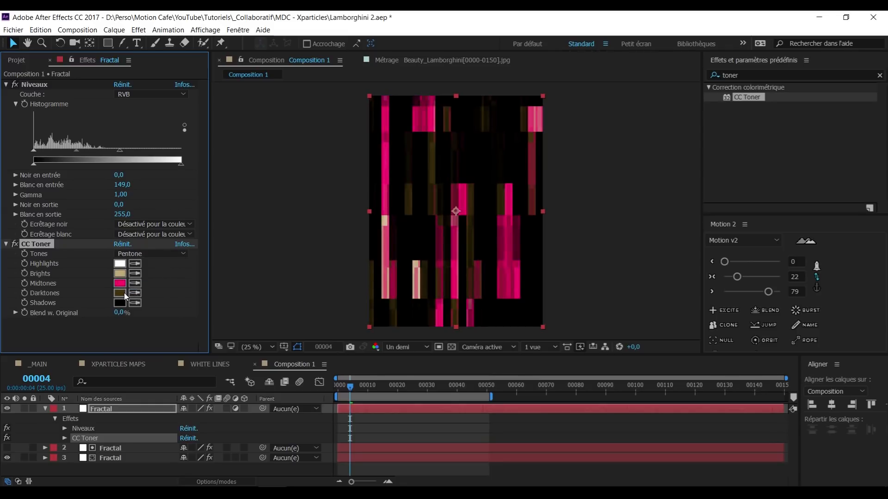
{"action": "left_click", "coordinate": [135, 294]}
{"action": "left_click", "coordinate": [122, 283]}
{"action": "left_click", "coordinate": [135, 273]}
{"action": "left_click", "coordinate": [120, 283]}
{"action": "left_click", "coordinate": [120, 293]}
{"action": "mouse_move", "coordinate": [333, 289]}
{"action": "left_mouse_down"}
{"action": "mouse_move", "coordinate": [332, 343]}
{"action": "mouse_move", "coordinate": [332, 281]}
{"action": "mouse_move", "coordinate": [331, 338]}
{"action": "mouse_move", "coordinate": [328, 315]}
{"action": "mouse_move", "coordinate": [342, 278]}
{"action": "left_mouse_up"}
{"action": "key", "text": "Return"}
Step: Adjust CC Toner's Brights, Midtones and Darktones colours and preview the coloured fractal animation
{"action": "left_click", "coordinate": [120, 273]}
{"action": "key", "text": "Return"}
{"action": "left_click", "coordinate": [120, 284]}
{"action": "left_click", "coordinate": [333, 303]}
{"action": "key", "text": "Return"}
{"action": "left_click", "coordinate": [120, 293]}
{"action": "key", "text": "Return"}
{"action": "left_click", "coordinate": [119, 283]}
{"action": "key", "text": "Return"}
{"action": "key", "text": "space"}
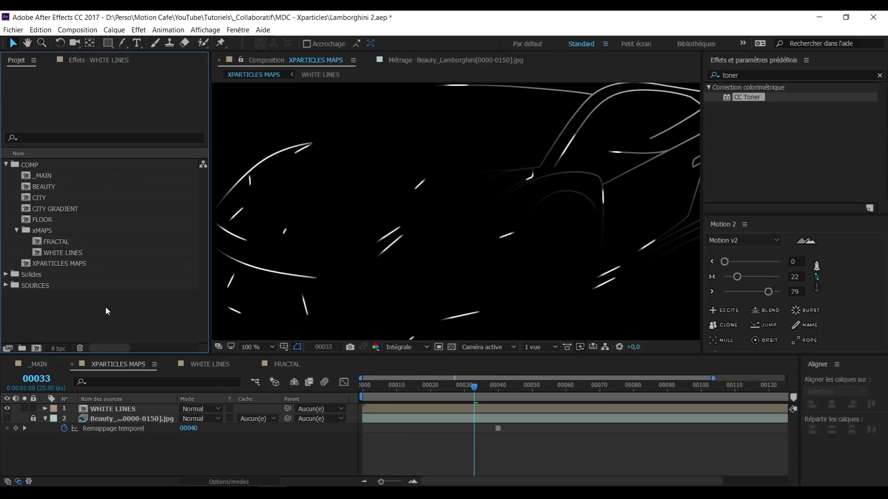
Step: Add the purple solid Pourpre uni 1 from the Solides folder above WHITE LINES in the XPARTICLES MAPS composition
{"action": "left_click", "coordinate": [167, 457]}
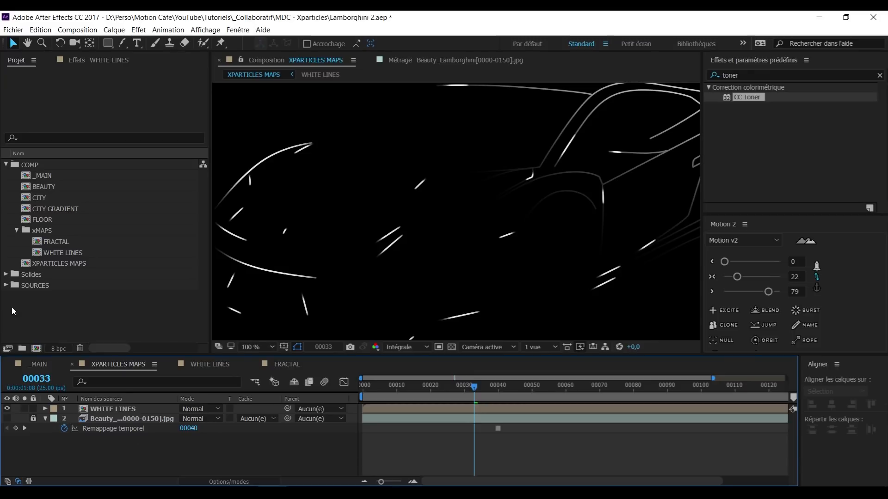
{"action": "left_click", "coordinate": [5, 275]}
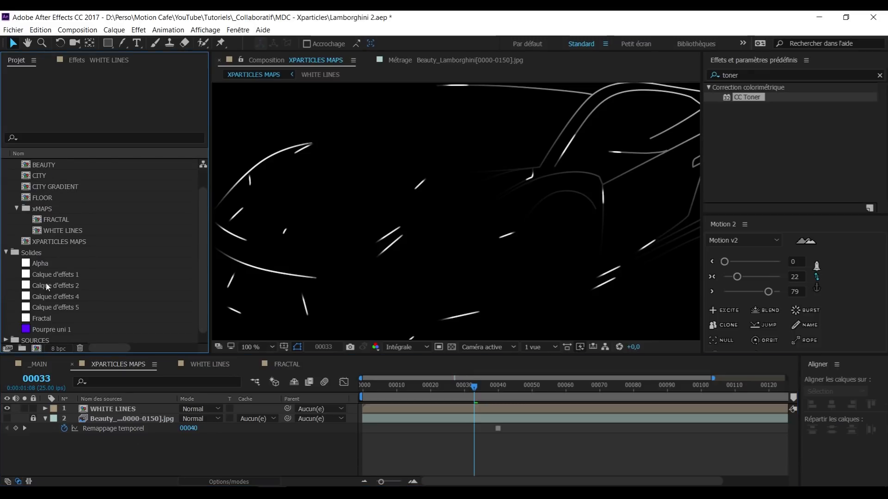
{"action": "left_click_drag", "start_coordinate": [62, 330], "coordinate": [124, 406]}
Step: Apply the Dégradé 4 couleurs effect to the purple solid and leave out the Gamme des dégradés effect
{"action": "left_click", "coordinate": [773, 74]}
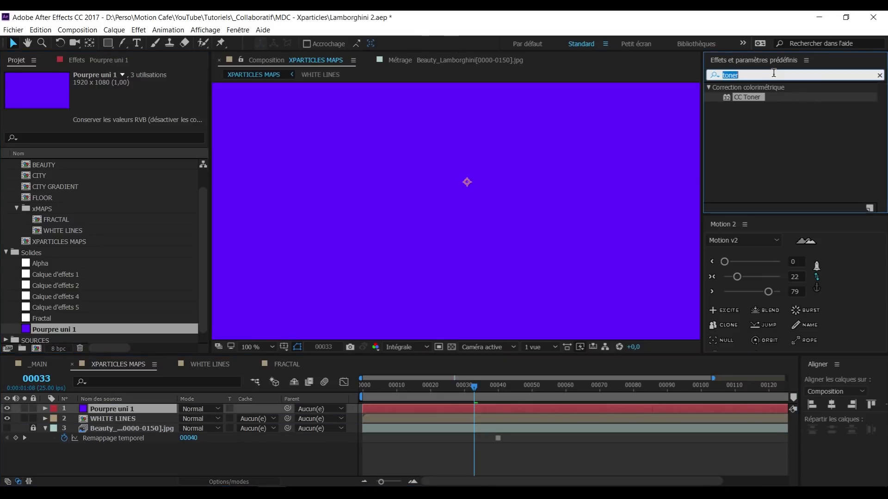
{"action": "type", "text": "dégrad"}
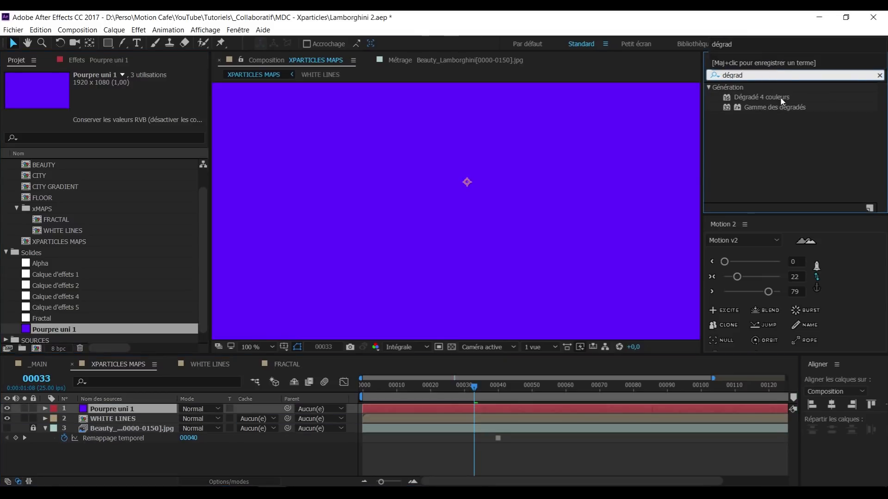
{"action": "double_click", "coordinate": [782, 107]}
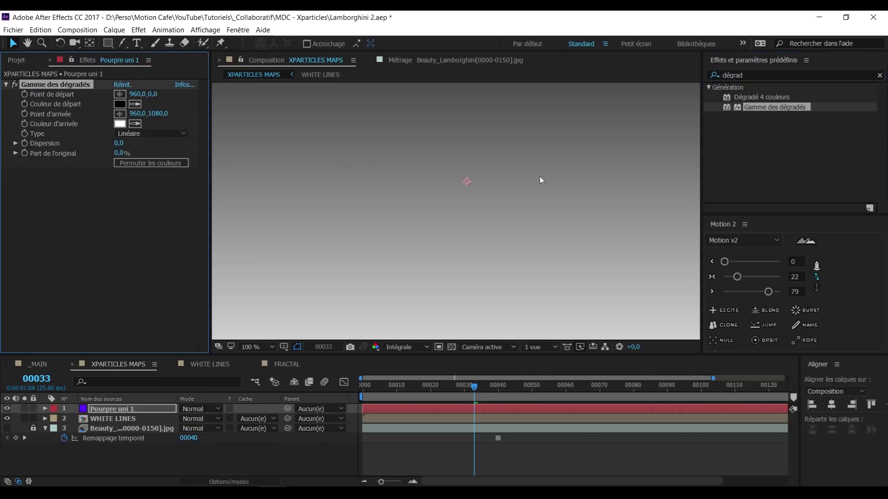
{"action": "left_click_drag", "start_coordinate": [761, 97], "coordinate": [630, 101]}
{"action": "left_click", "coordinate": [49, 86]}
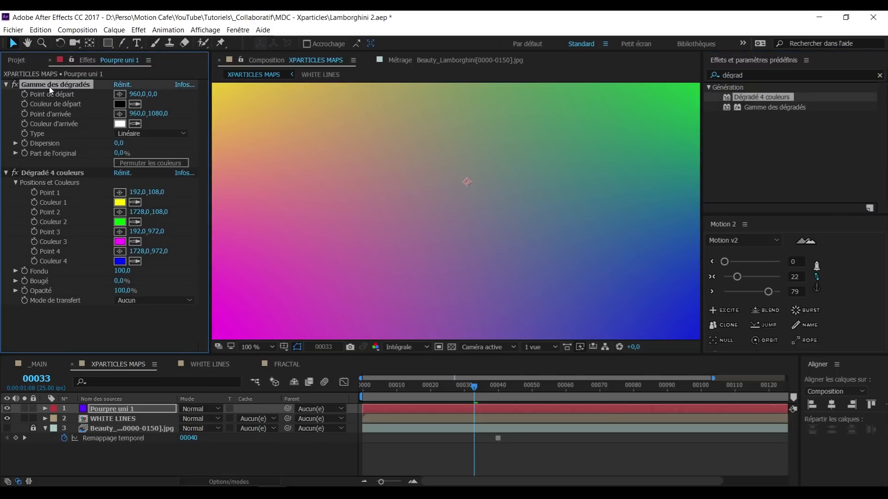
{"action": "key", "text": "Delete"}
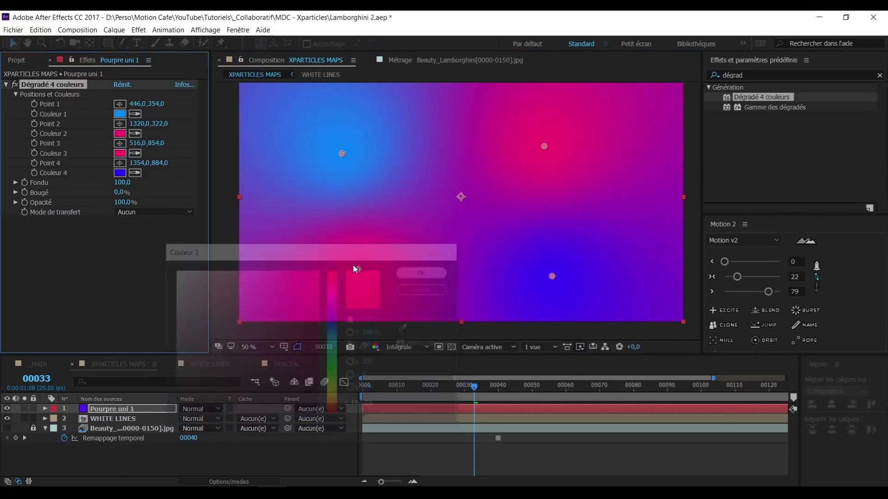
Step: Rename the gradient solid below WHITE LINES as COLORS and set its track matte to Alpha [WHITE LINES]
{"action": "left_click", "coordinate": [149, 420]}
{"action": "key", "text": "Return"}
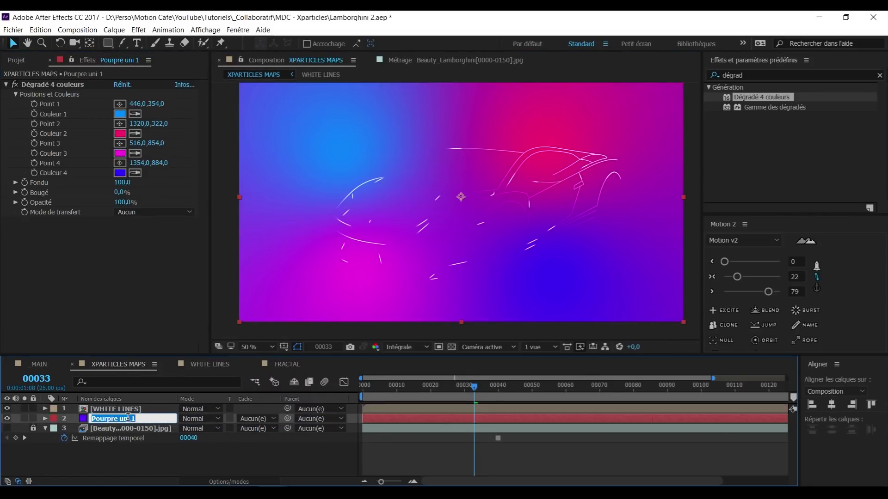
{"action": "type", "text": "COLORS"}
{"action": "key", "text": "Return"}
{"action": "left_click", "coordinate": [256, 418]}
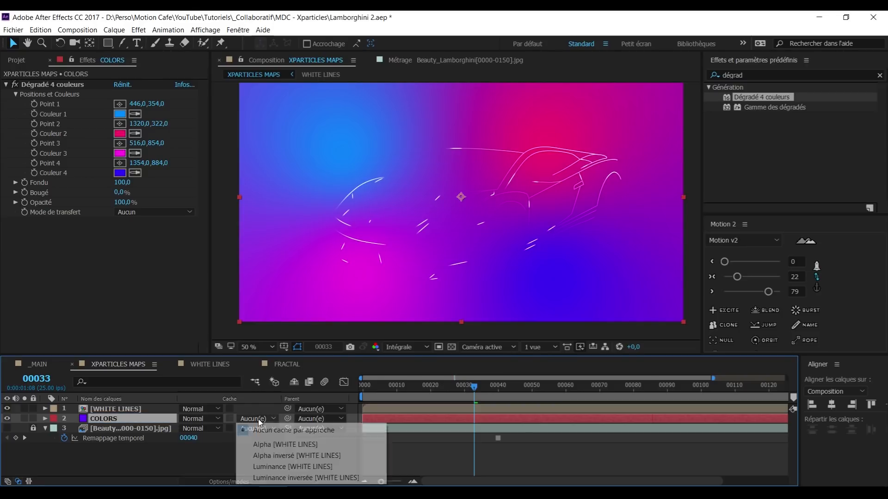
{"action": "left_click", "coordinate": [277, 441]}
{"action": "left_click_drag", "start_coordinate": [472, 390], "coordinate": [440, 390]}
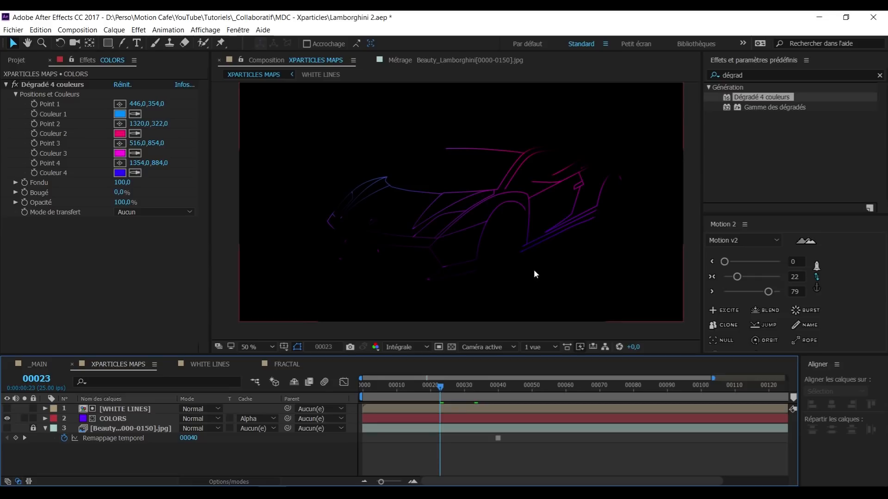
{"action": "left_click", "coordinate": [748, 75]}
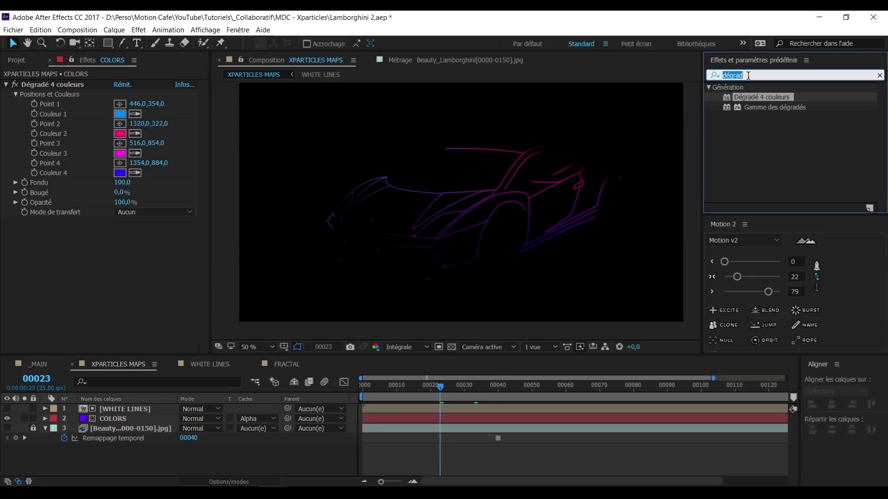
{"action": "type", "text": "niveau"}
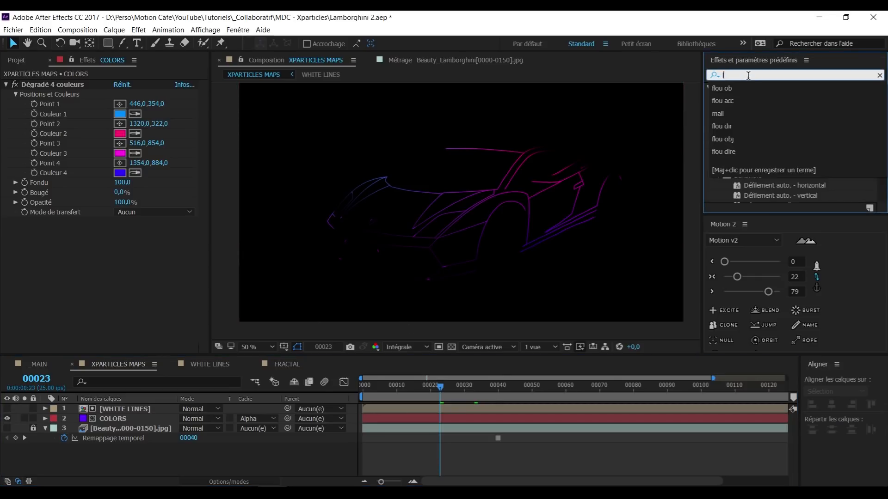
{"action": "left_click_drag", "start_coordinate": [743, 187], "coordinate": [166, 418]}
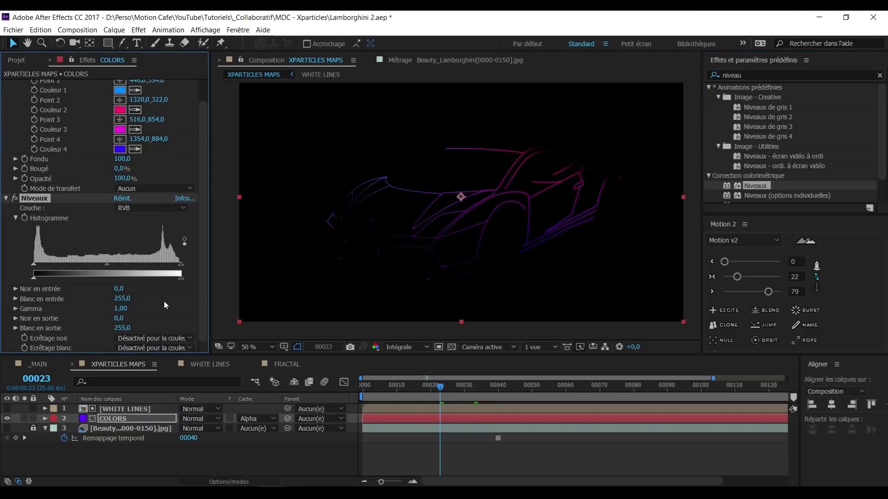
{"action": "mouse_move", "coordinate": [181, 271]}
{"action": "left_mouse_down"}
{"action": "mouse_move", "coordinate": [71, 270]}
{"action": "mouse_move", "coordinate": [177, 276]}
{"action": "left_mouse_up"}
{"action": "key", "text": "Delete"}
Step: Duplicate the WHITE LINES and COLORS layer pair and set the upper COLORS copy's blending mode to Addition
{"action": "left_click", "coordinate": [151, 407]}
{"action": "left_click", "coordinate": [112, 416], "text": "ctrl"}
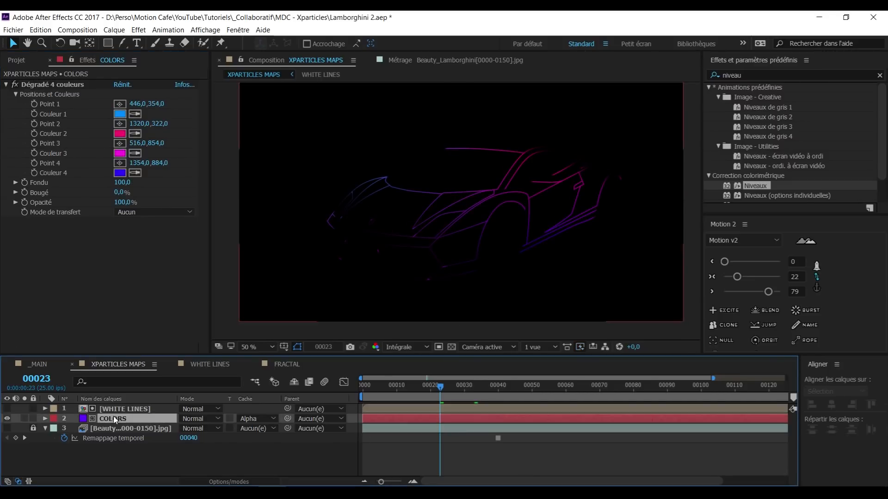
{"action": "key", "text": "ctrl+d"}
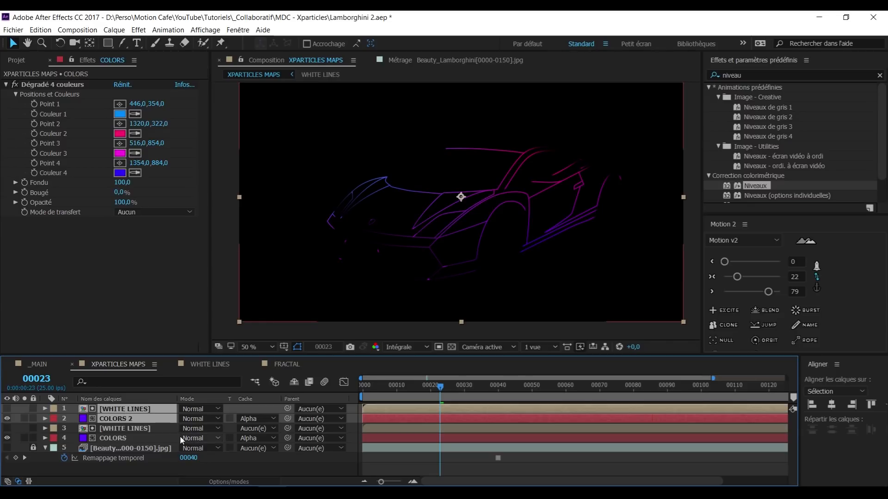
{"action": "key", "text": "ctrl+z"}
{"action": "key", "text": "ctrl+d"}
{"action": "left_click", "coordinate": [201, 418]}
{"action": "left_click", "coordinate": [223, 180]}
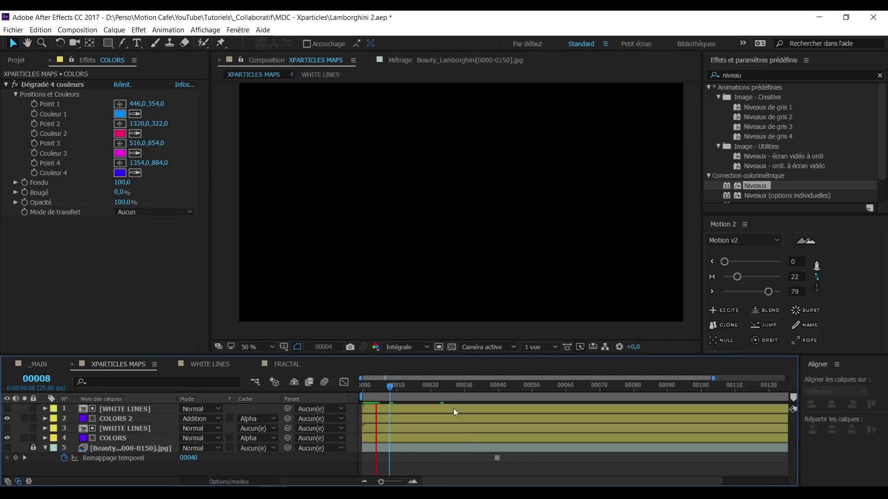
{"action": "left_click", "coordinate": [505, 388]}
Step: Add the FRACTAL composition as the topmost layer of XPARTICLES MAPS and preview it at frame 10
{"action": "left_click", "coordinate": [24, 58]}
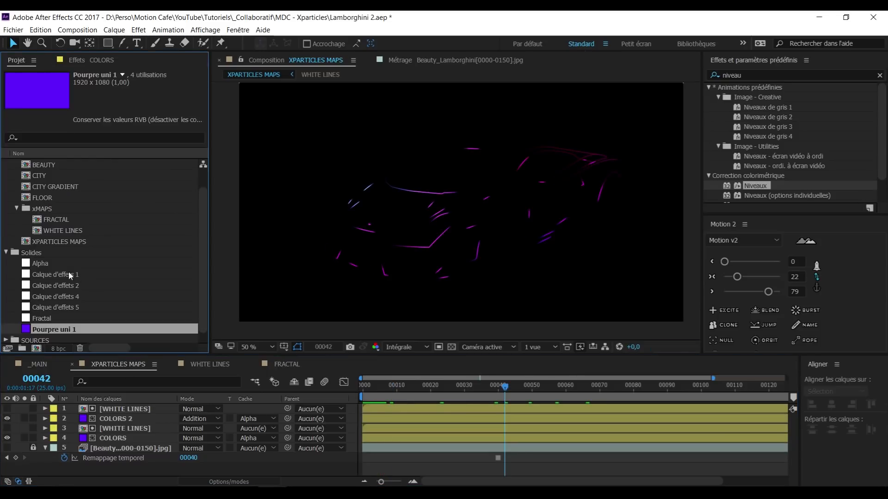
{"action": "left_click_drag", "start_coordinate": [68, 217], "coordinate": [139, 408]}
{"action": "left_click_drag", "start_coordinate": [373, 386], "coordinate": [420, 384]}
{"action": "left_click", "coordinate": [398, 387]}
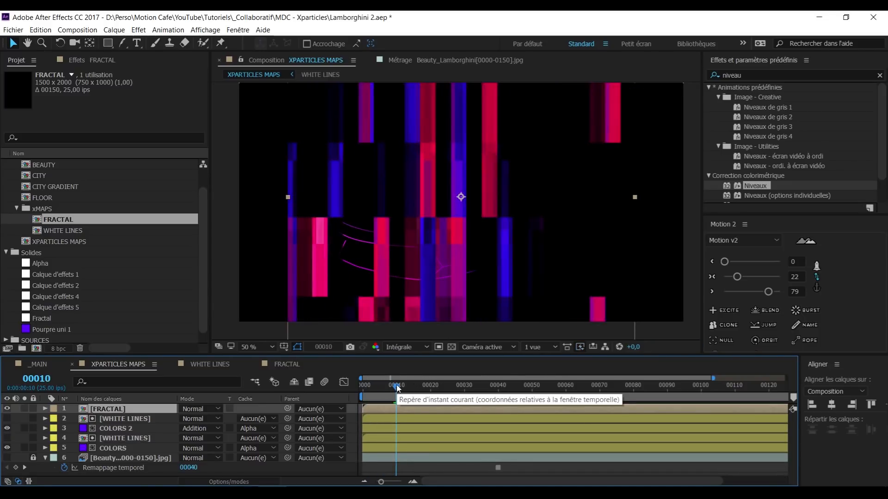
Step: Hide the FRACTAL layer and precompose both WHITE LINES and COLORS pairs as WHITE LINES COLORS
{"action": "left_click", "coordinate": [113, 448]}
{"action": "left_click", "coordinate": [7, 409]}
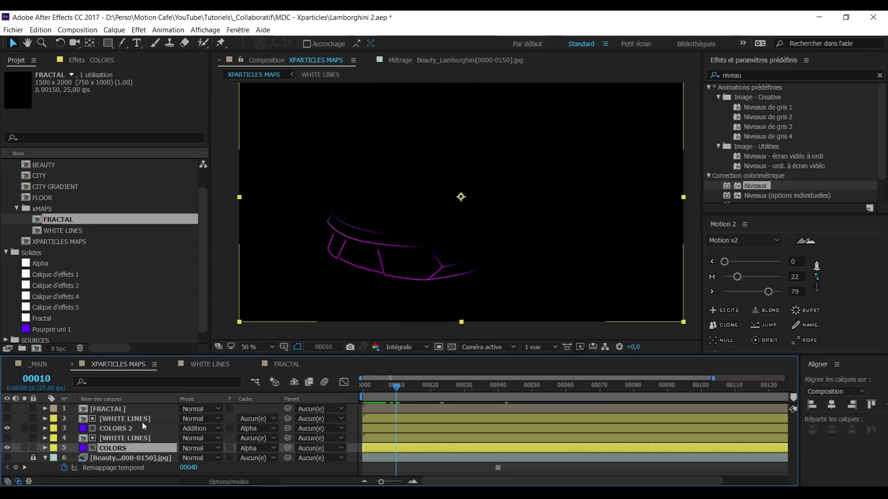
{"action": "left_click", "coordinate": [145, 420], "text": "shift"}
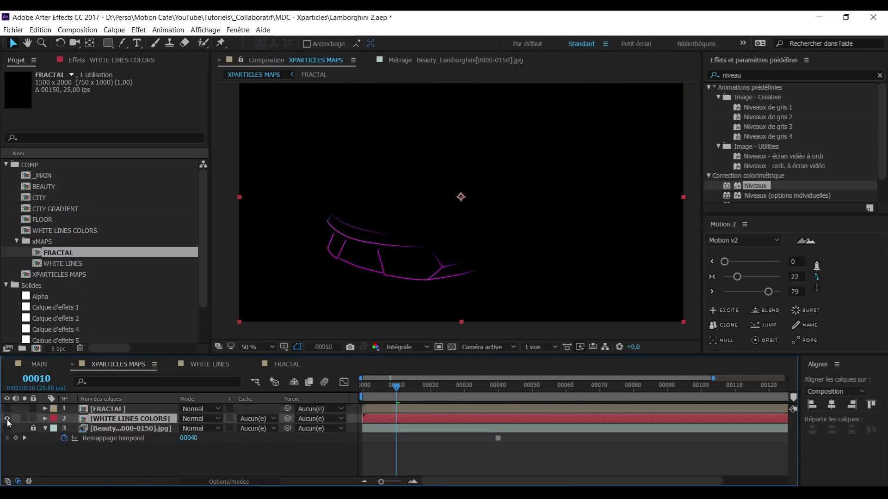
Step: Hide the WHITE LINES COLORS layer and show the Beauty footage and FRACTAL layers
{"action": "left_click", "coordinate": [7, 418]}
{"action": "left_click", "coordinate": [96, 459]}
{"action": "left_click", "coordinate": [7, 428]}
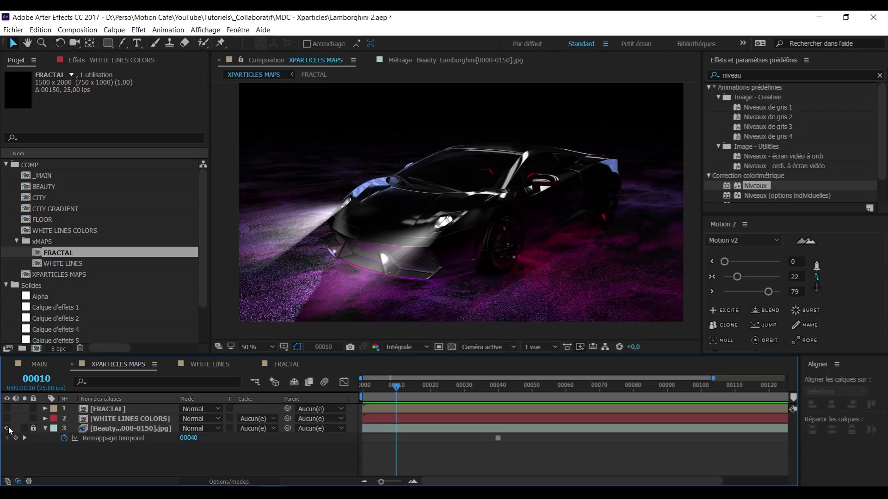
{"action": "left_click", "coordinate": [139, 406]}
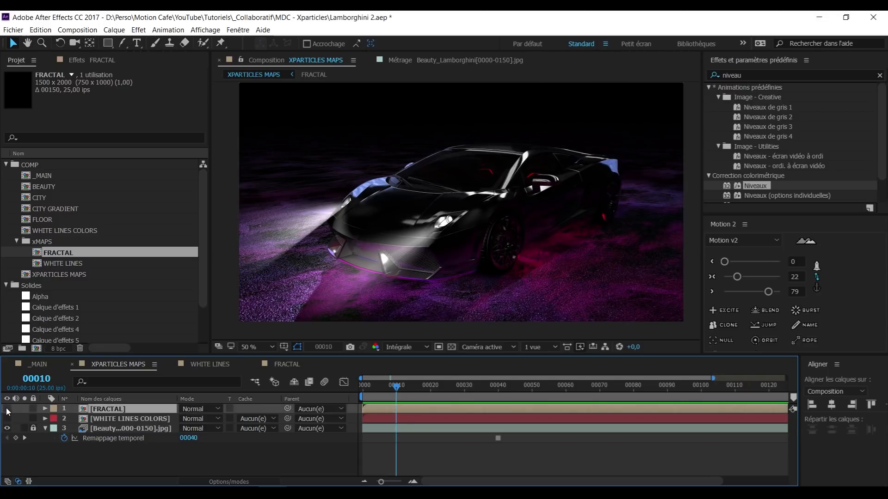
{"action": "left_click", "coordinate": [7, 409]}
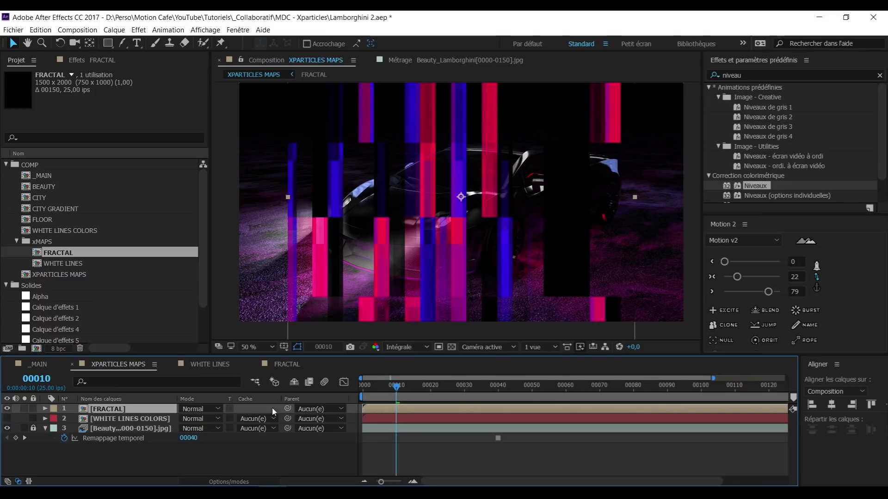
Step: Rotate the FRACTAL layer diagonally and position it over the front of the car
{"action": "key", "text": "r"}
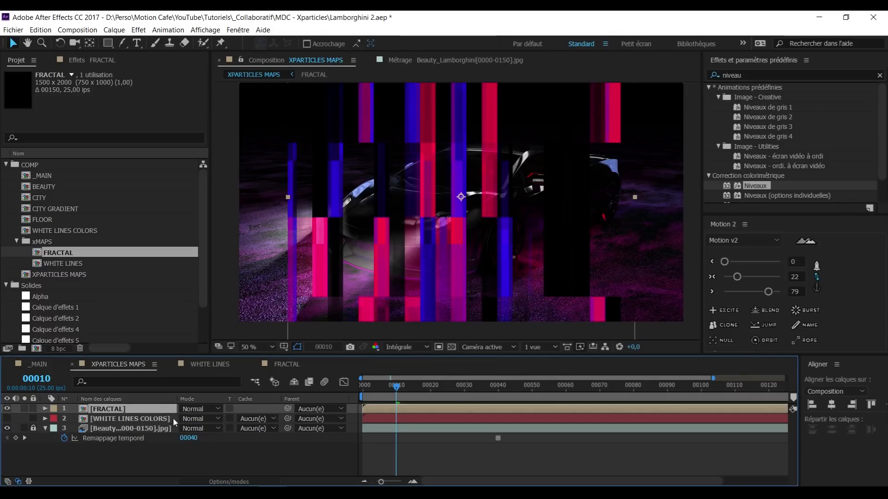
{"action": "left_click_drag", "start_coordinate": [196, 418], "coordinate": [173, 418]}
{"action": "key", "text": "s"}
{"action": "left_click_drag", "start_coordinate": [460, 197], "coordinate": [425, 187]}
Step: Set the FRACTAL layer's scale to 50%
{"action": "left_click", "coordinate": [194, 418]}
{"action": "type", "text": "5"}
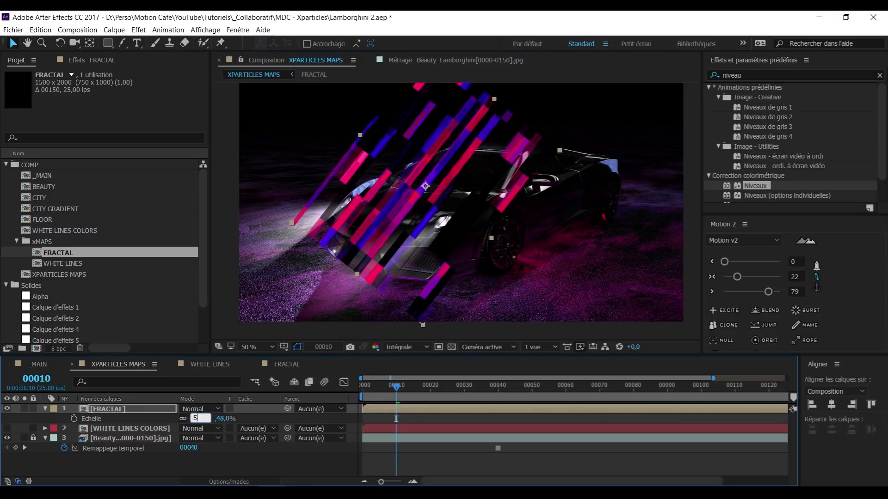
{"action": "type", "text": "0"}
{"action": "key", "text": "Return"}
Step: Apply the Warping avec maillage effect to the FRACTAL layer
{"action": "left_click", "coordinate": [812, 75]}
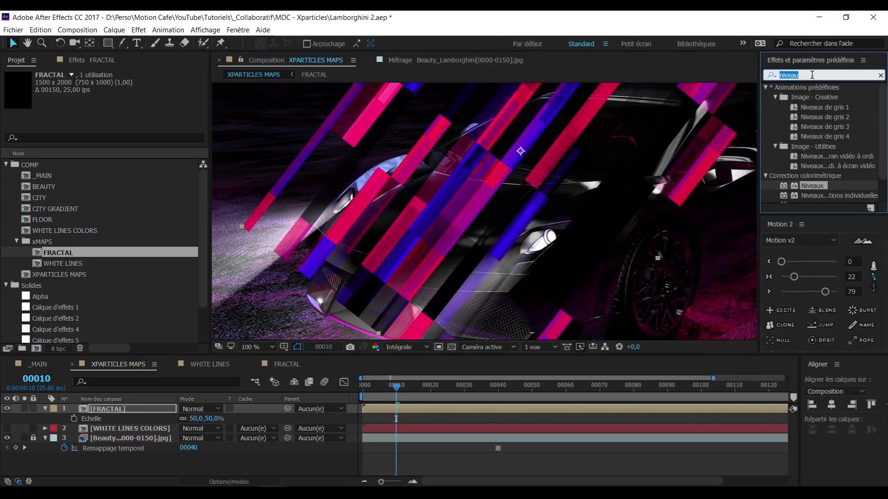
{"action": "type", "text": "warp"}
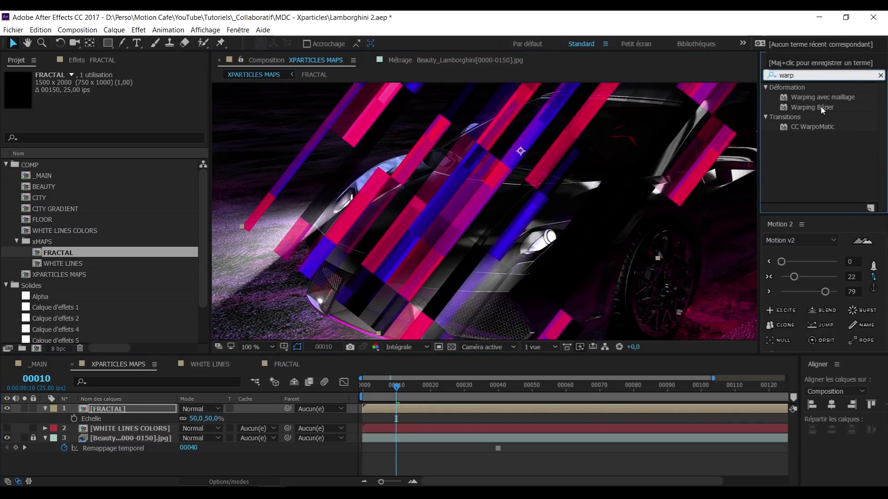
{"action": "left_click_drag", "start_coordinate": [813, 103], "coordinate": [136, 411]}
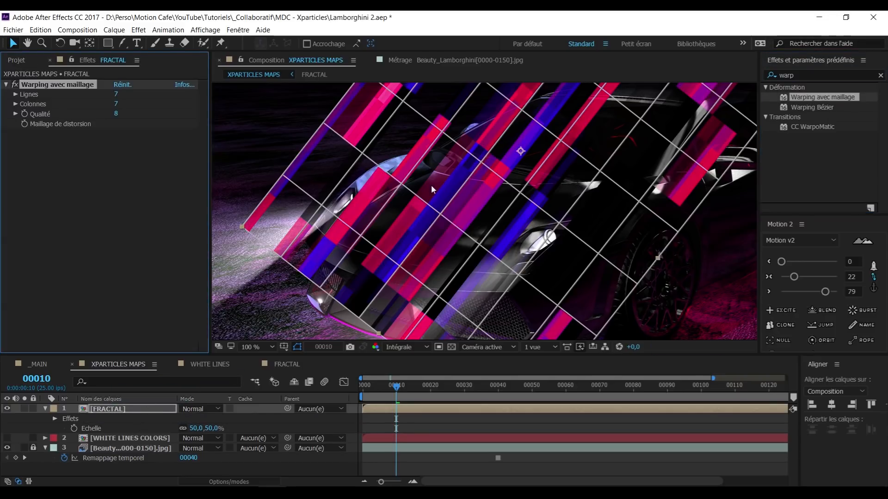
Step: Set the mesh warp's Lignes and Colonnes to 2
{"action": "left_click", "coordinate": [117, 95]}
{"action": "type", "text": "2"}
{"action": "key", "text": "Tab"}
{"action": "type", "text": "2"}
{"action": "key", "text": "Return"}
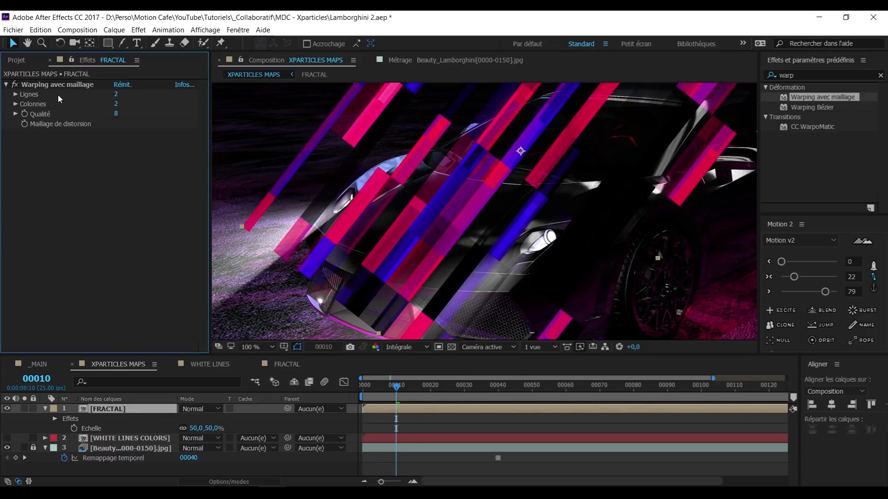
Step: Move the mesh's lower corner and lower-edge midpoint up to the hood's front edge so the fractal bands follow the bodywork
{"action": "left_click", "coordinate": [46, 85]}
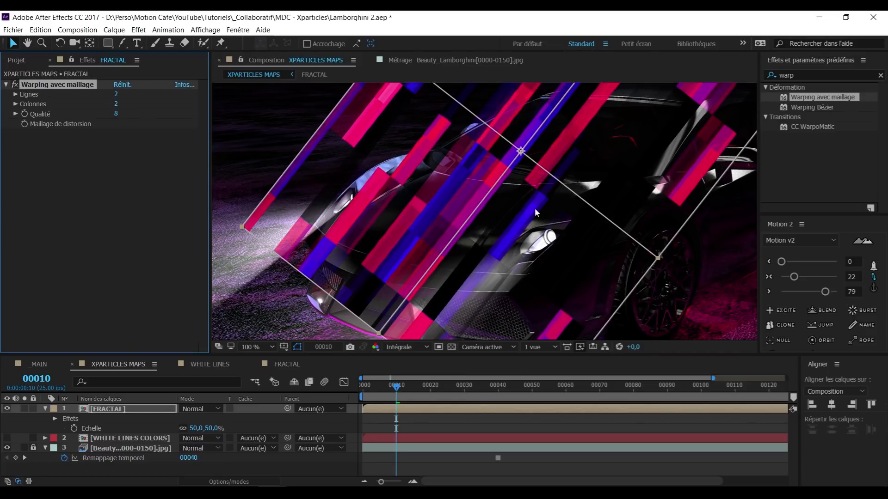
{"action": "key", "text": "grave"}
{"action": "left_click_drag", "start_coordinate": [527, 350], "coordinate": [532, 285]}
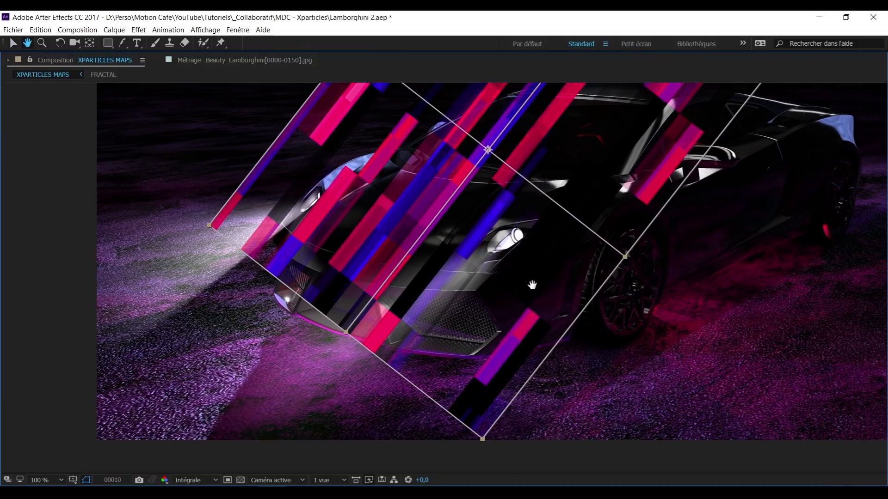
{"action": "key", "text": "v"}
{"action": "left_click_drag", "start_coordinate": [482, 439], "coordinate": [476, 292]}
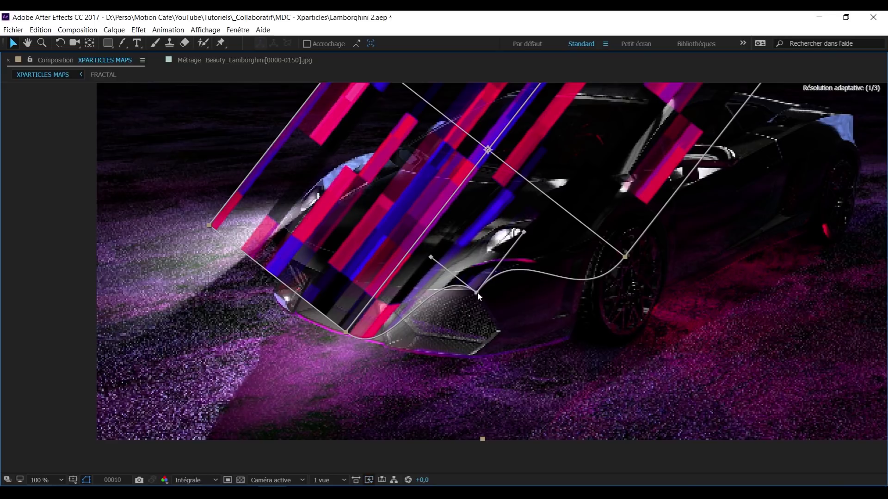
{"action": "left_click_drag", "start_coordinate": [342, 332], "coordinate": [354, 259]}
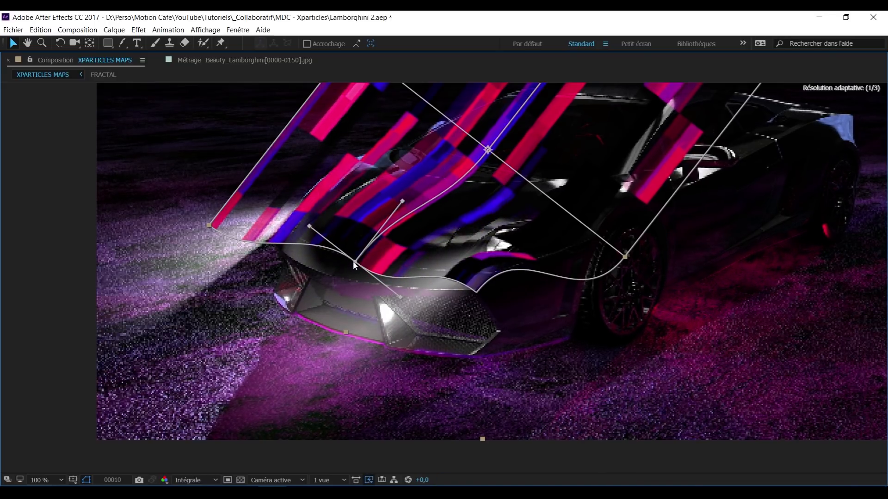
Step: Set the mesh warp's Lignes and Colonnes to 1 and select the effect to display its mesh
{"action": "key", "text": "grave"}
{"action": "left_click", "coordinate": [116, 103]}
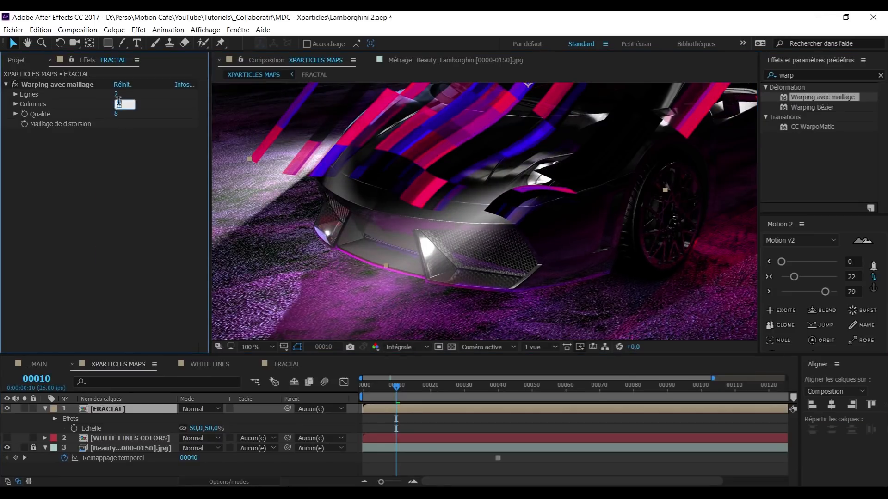
{"action": "left_click", "coordinate": [57, 87]}
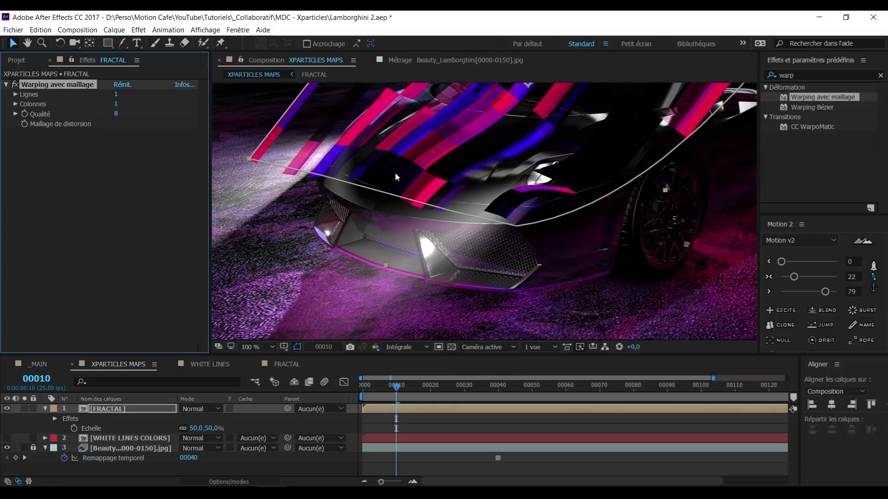
Step: Adjust the mesh's front corner points so the fractal bands meet the hood's front edge
{"action": "key", "text": "grave"}
{"action": "left_click", "coordinate": [210, 224]}
{"action": "left_click_drag", "start_coordinate": [210, 223], "coordinate": [295, 234]}
{"action": "scroll", "coordinate": [295, 235], "scroll_direction": "up", "scroll_amount": 4}
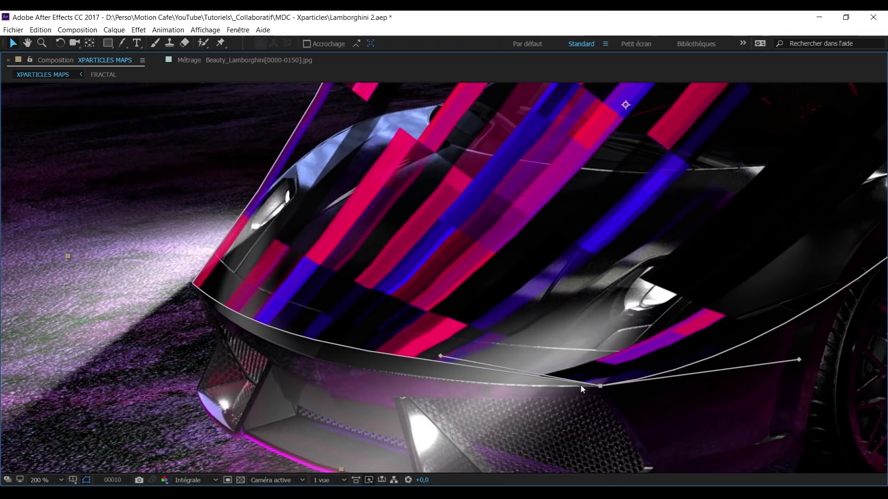
{"action": "left_click", "coordinate": [194, 281]}
Step: Fit the mesh's rear corners and curve tangents to the car's roof and windshield pillar so the bands follow the body
{"action": "left_click_drag", "start_coordinate": [463, 120], "coordinate": [417, 463]}
{"action": "left_click", "coordinate": [436, 118]}
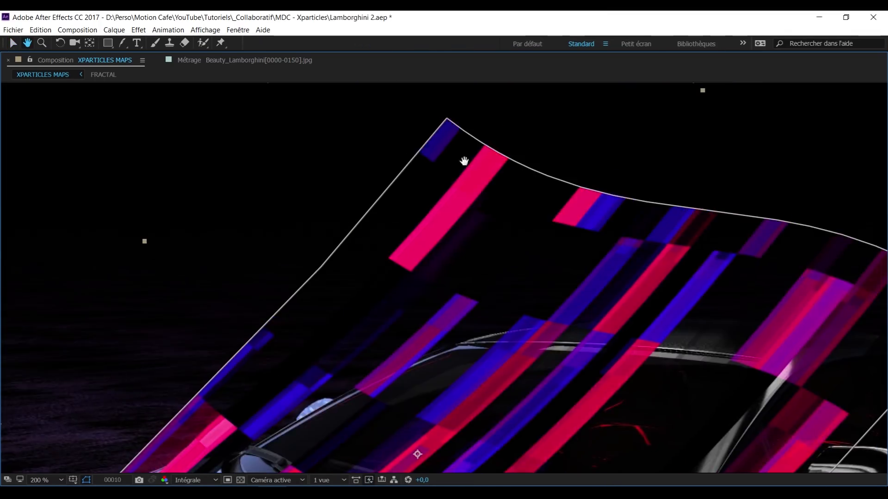
{"action": "left_click_drag", "start_coordinate": [462, 159], "coordinate": [646, 212]}
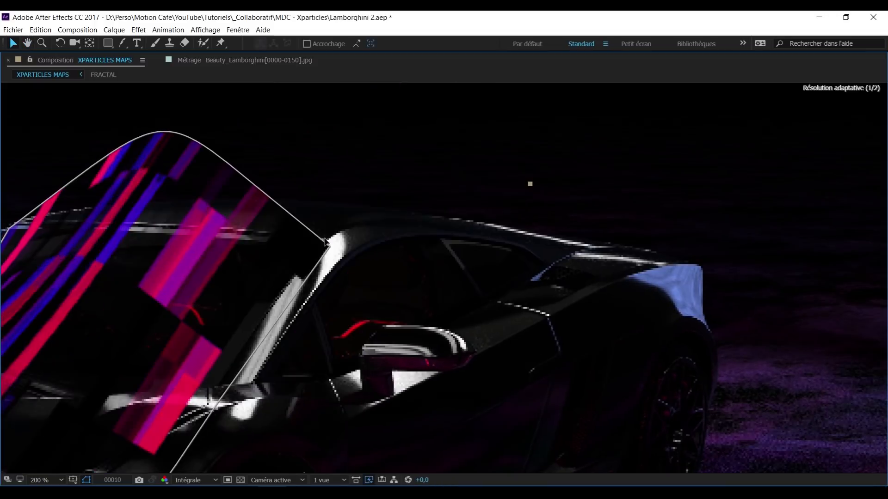
{"action": "left_click_drag", "start_coordinate": [325, 242], "coordinate": [332, 235]}
{"action": "left_click_drag", "start_coordinate": [336, 264], "coordinate": [787, 222]}
{"action": "left_click_drag", "start_coordinate": [393, 296], "coordinate": [291, 271]}
{"action": "left_click_drag", "start_coordinate": [373, 220], "coordinate": [282, 324]}
{"action": "left_click_drag", "start_coordinate": [486, 178], "coordinate": [451, 274]}
{"action": "left_click_drag", "start_coordinate": [551, 429], "coordinate": [569, 194]}
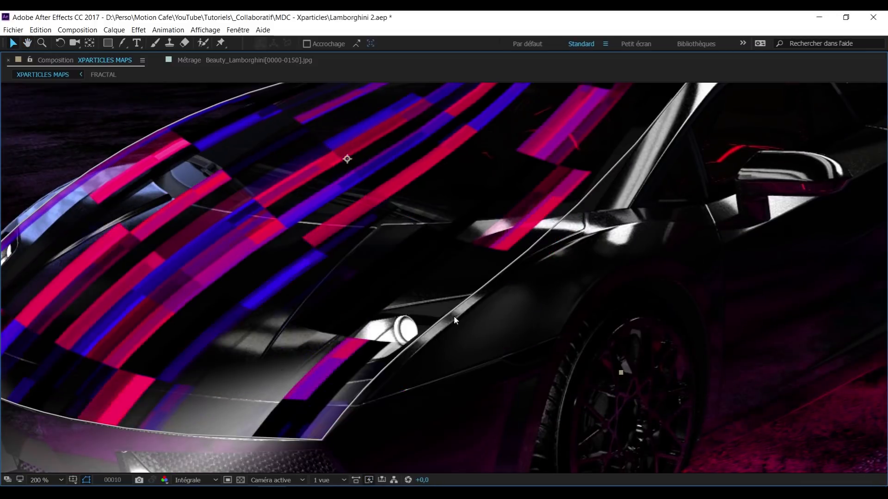
{"action": "left_click_drag", "start_coordinate": [454, 316], "coordinate": [757, 416]}
{"action": "left_click_drag", "start_coordinate": [689, 150], "coordinate": [614, 151]}
Step: Set the mesh warp's Lignes and Colonnes to 2 and select the effect to display its mesh
{"action": "key", "text": "grave"}
{"action": "left_click", "coordinate": [117, 94]}
{"action": "left_click", "coordinate": [117, 104]}
{"action": "type", "text": "2"}
{"action": "left_click", "coordinate": [74, 86]}
{"action": "key", "text": "grave"}
Step: Move the added mesh points and tangents onto the windshield base so the bands bend between hood and windshield
{"action": "left_click_drag", "start_coordinate": [442, 214], "coordinate": [476, 254]}
{"action": "left_click_drag", "start_coordinate": [789, 386], "coordinate": [590, 308]}
{"action": "left_click_drag", "start_coordinate": [589, 308], "coordinate": [727, 226]}
{"action": "left_click_drag", "start_coordinate": [728, 226], "coordinate": [732, 206]}
{"action": "left_click_drag", "start_coordinate": [651, 253], "coordinate": [554, 218]}
{"action": "left_click_drag", "start_coordinate": [554, 218], "coordinate": [679, 278]}
{"action": "left_click_drag", "start_coordinate": [510, 270], "coordinate": [529, 268]}
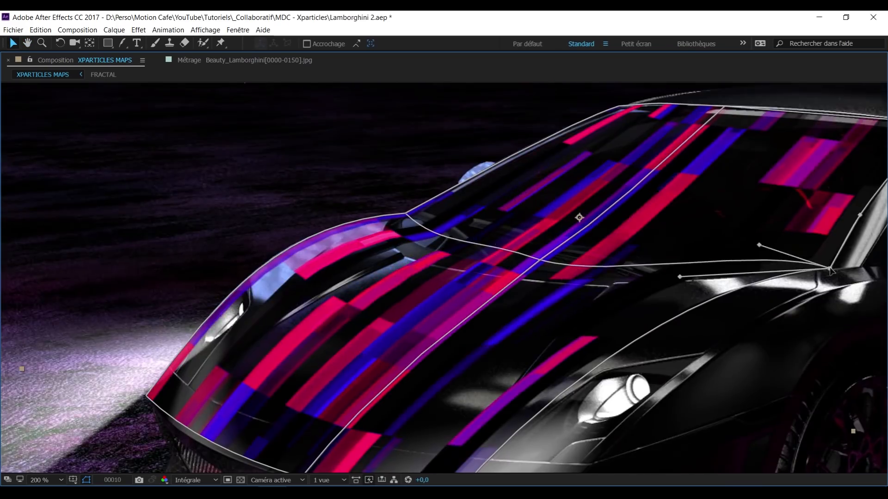
Step: Refine the mesh's front corner and outer edge so the bands follow the hood's contour beside the far headlight
{"action": "left_click_drag", "start_coordinate": [146, 396], "coordinate": [165, 419]}
{"action": "left_click_drag", "start_coordinate": [238, 359], "coordinate": [278, 266]}
{"action": "scroll", "coordinate": [278, 265], "scroll_direction": "down", "scroll_amount": 1}
{"action": "left_click_drag", "start_coordinate": [490, 242], "coordinate": [443, 257]}
{"action": "scroll", "coordinate": [443, 256], "scroll_direction": "up", "scroll_amount": 2}
{"action": "left_click_drag", "start_coordinate": [88, 410], "coordinate": [545, 315]}
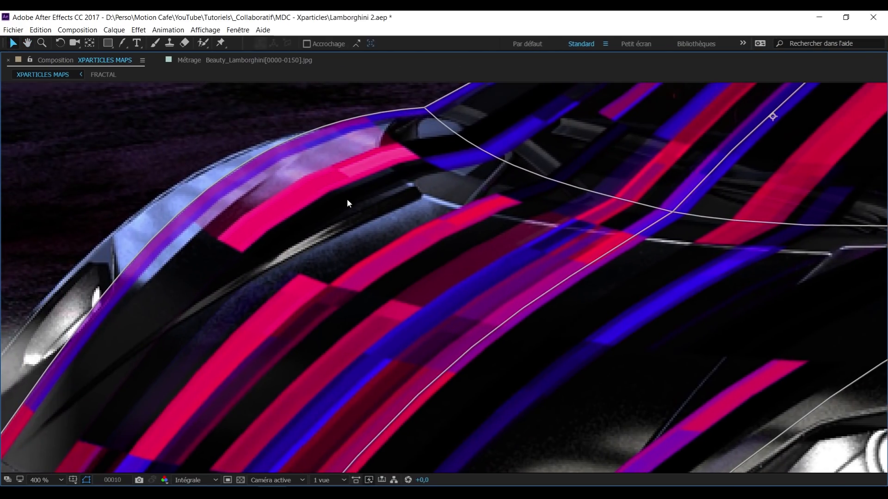
Step: Set the mesh warp's Qualité to 10
{"action": "key", "text": "grave"}
{"action": "left_click", "coordinate": [116, 115]}
{"action": "type", "text": "10"}
{"action": "key", "text": "Return"}
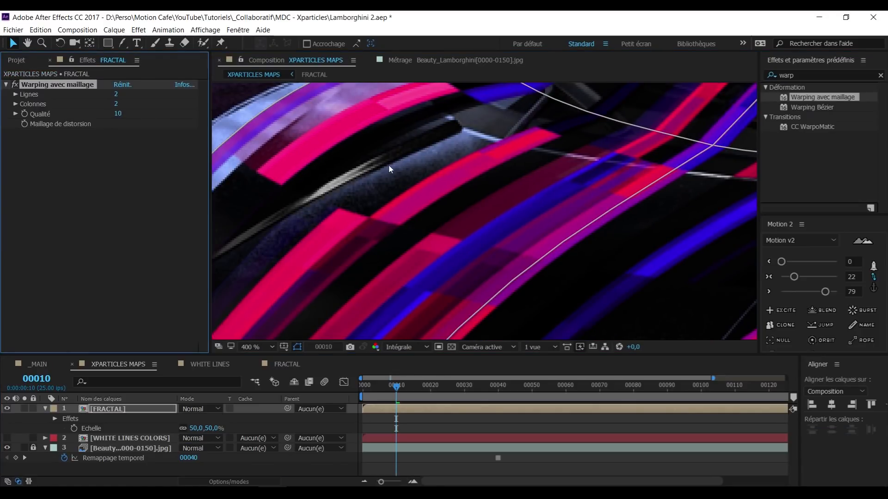
Step: Deselect the mesh and go to frame 7 to check how the warped bands sit on the car
{"action": "key", "text": "grave"}
{"action": "scroll", "coordinate": [412, 155], "scroll_direction": "down", "scroll_amount": 2}
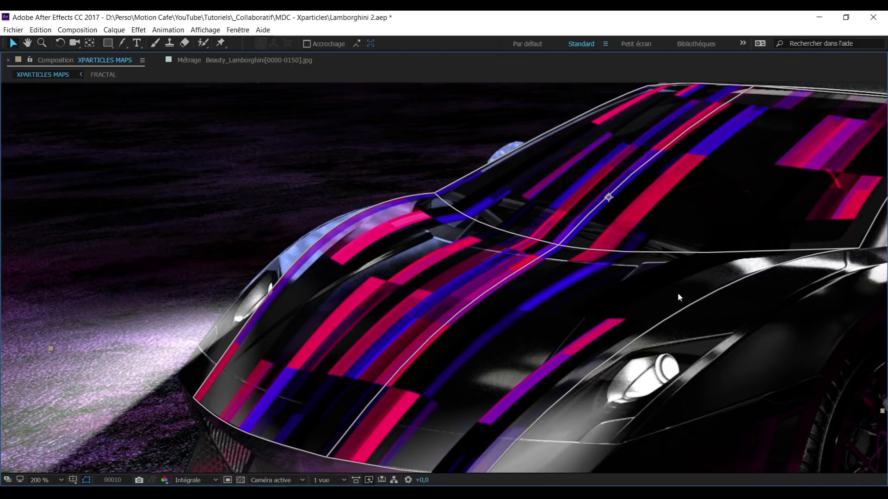
{"action": "key", "text": "grave"}
{"action": "left_click", "coordinate": [515, 471]}
{"action": "scroll", "coordinate": [551, 231], "scroll_direction": "down", "scroll_amount": 2}
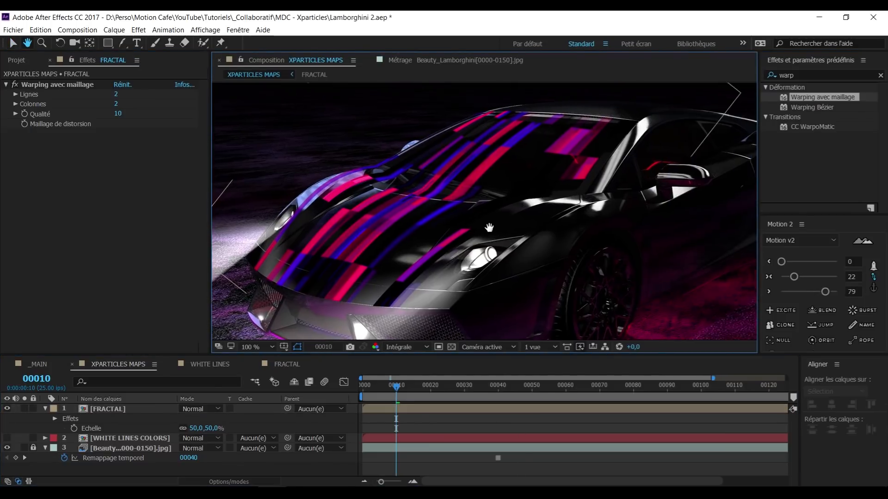
{"action": "mouse_move", "coordinate": [397, 387]}
{"action": "left_mouse_down"}
{"action": "mouse_move", "coordinate": [349, 390]}
{"action": "mouse_move", "coordinate": [386, 386]}
{"action": "left_mouse_up"}
Step: Duplicate the FRACTAL layer and reset the copy's Warping avec maillage effect
{"action": "left_click", "coordinate": [124, 409]}
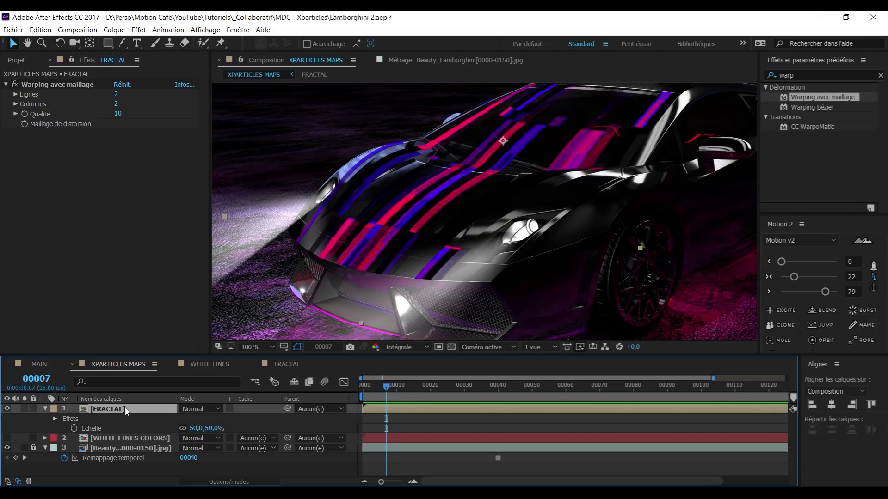
{"action": "key", "text": "ctrl+d"}
{"action": "left_click", "coordinate": [121, 85]}
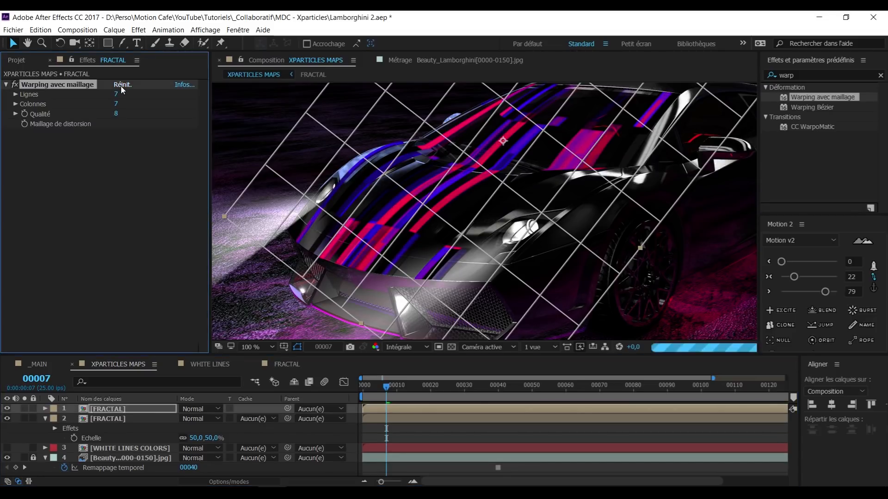
Step: Set the duplicated layer's mesh warp to 4 Lignes and 4 Colonnes
{"action": "left_click", "coordinate": [115, 94]}
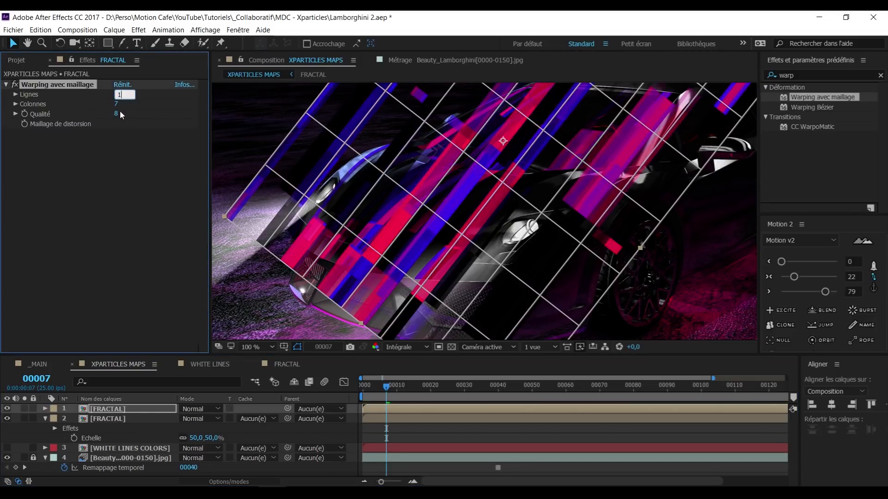
{"action": "type", "text": "4"}
{"action": "left_click", "coordinate": [116, 105]}
{"action": "type", "text": "4"}
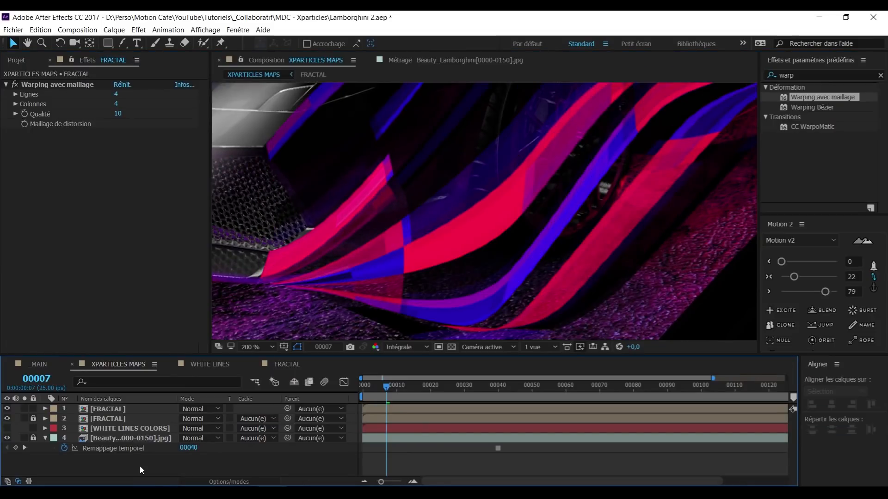
Step: Create a white 1920 x 1080 px solid named ALPHA
{"action": "key", "text": "ctrl+y"}
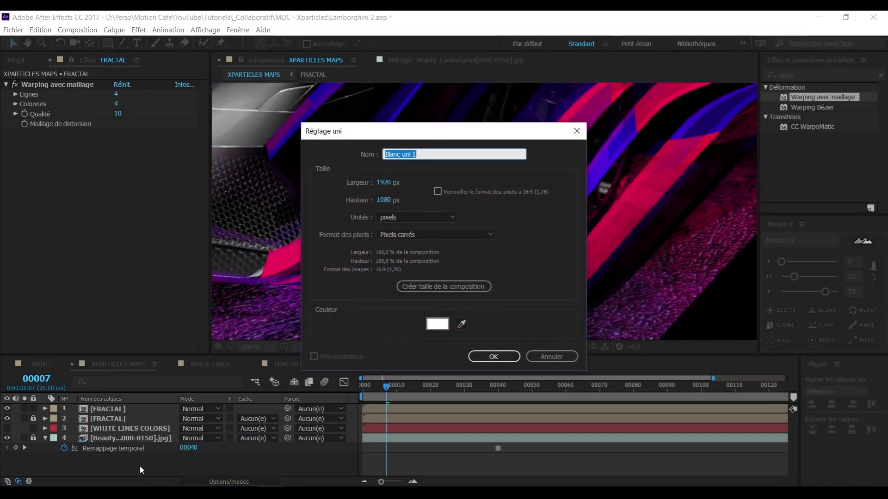
{"action": "type", "text": "ALPHA"}
{"action": "key", "text": "Return"}
Step: Hide the ALPHA solid and the upper FRACTAL layer, and choose the Outil Plume for masking ALPHA over the car
{"action": "left_click", "coordinate": [7, 409]}
{"action": "left_click", "coordinate": [7, 418]}
{"action": "left_click", "coordinate": [124, 44]}
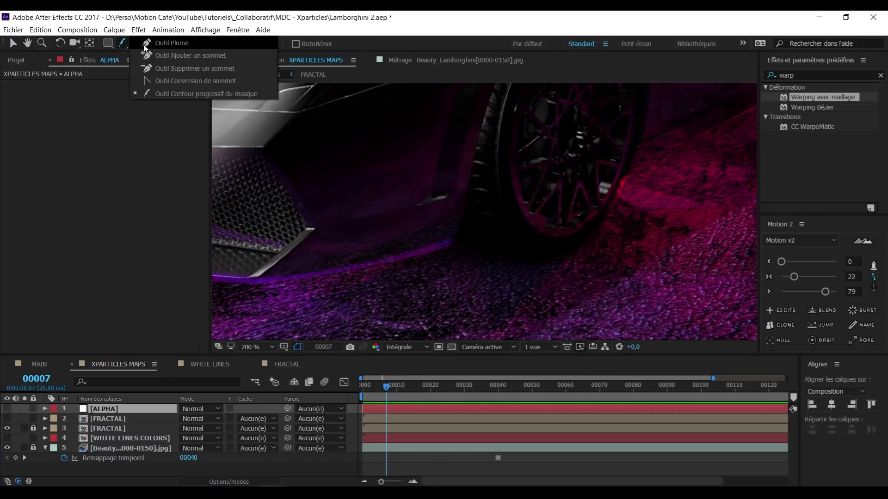
{"action": "key", "text": "grave"}
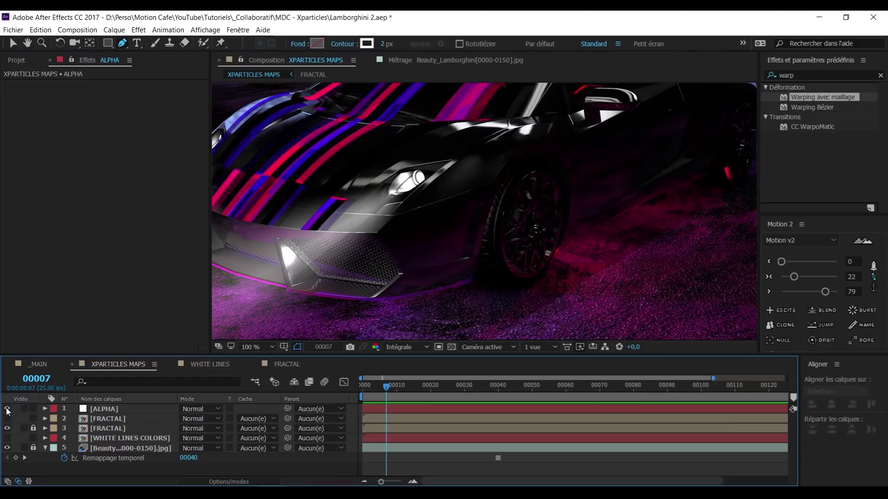
Step: Show the upper FRACTAL layer again and set its track matte to Alpha [ALPHA]
{"action": "left_click", "coordinate": [7, 408]}
{"action": "left_click", "coordinate": [7, 409]}
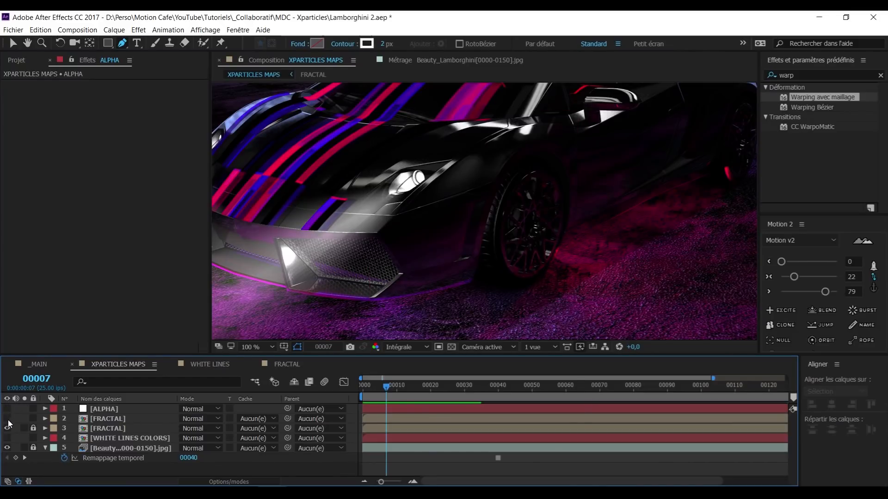
{"action": "left_click", "coordinate": [7, 418]}
{"action": "left_click", "coordinate": [106, 419]}
{"action": "left_click", "coordinate": [255, 418]}
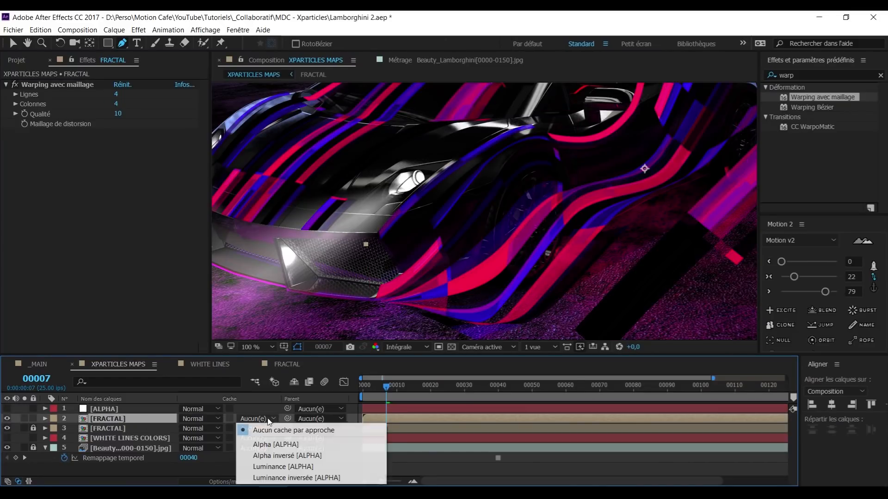
{"action": "left_click", "coordinate": [283, 443]}
{"action": "left_click", "coordinate": [489, 473]}
{"action": "key", "text": "grave"}
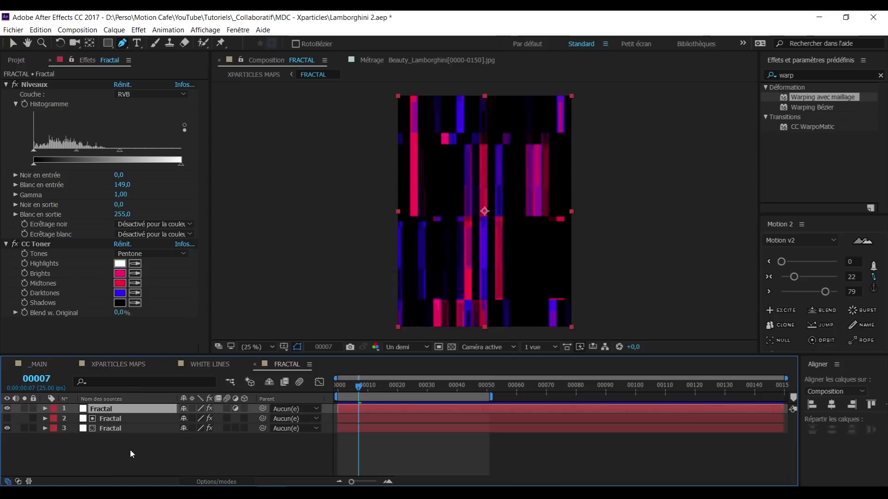
Step: Duplicate the top Fractal layer in the FRACTAL composition and clear the track matte from the layer beneath it
{"action": "left_click", "coordinate": [124, 409]}
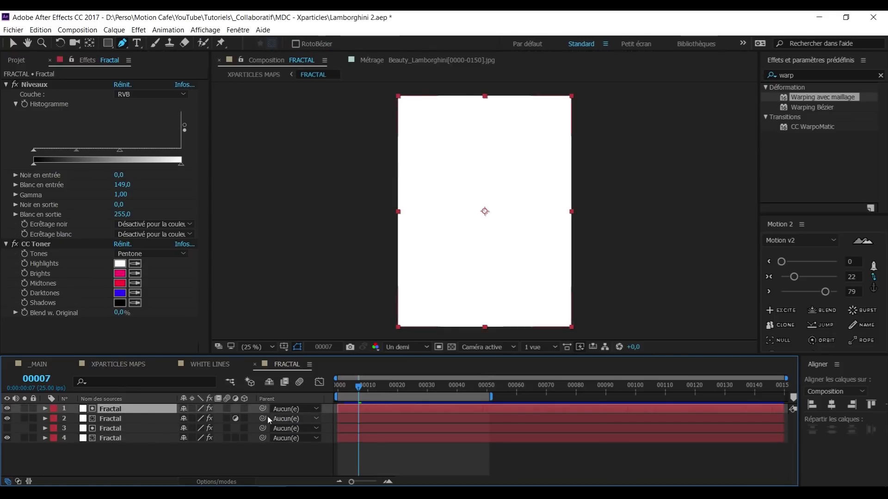
{"action": "left_click", "coordinate": [214, 482]}
{"action": "left_click", "coordinate": [252, 420]}
{"action": "left_click", "coordinate": [277, 430]}
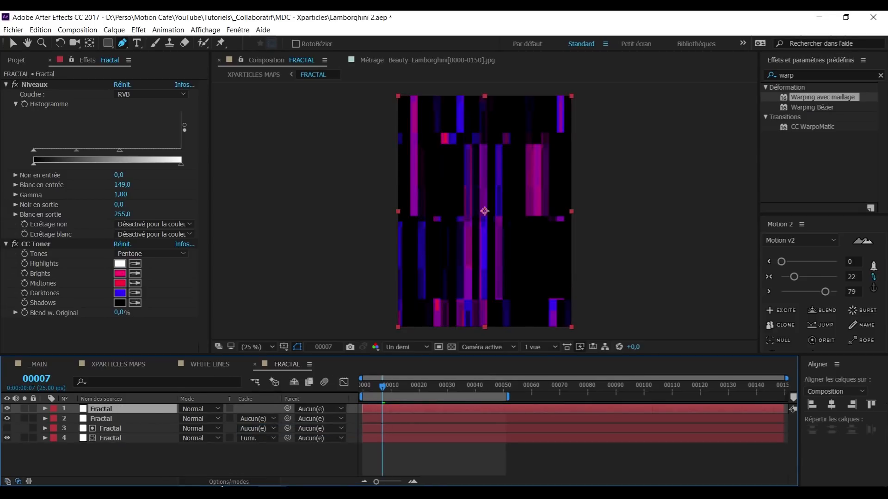
Step: Turn off the adjustment layer option on the duplicated Fractal layer and delete all of its effects
{"action": "left_click", "coordinate": [222, 483]}
{"action": "left_click", "coordinate": [236, 410]}
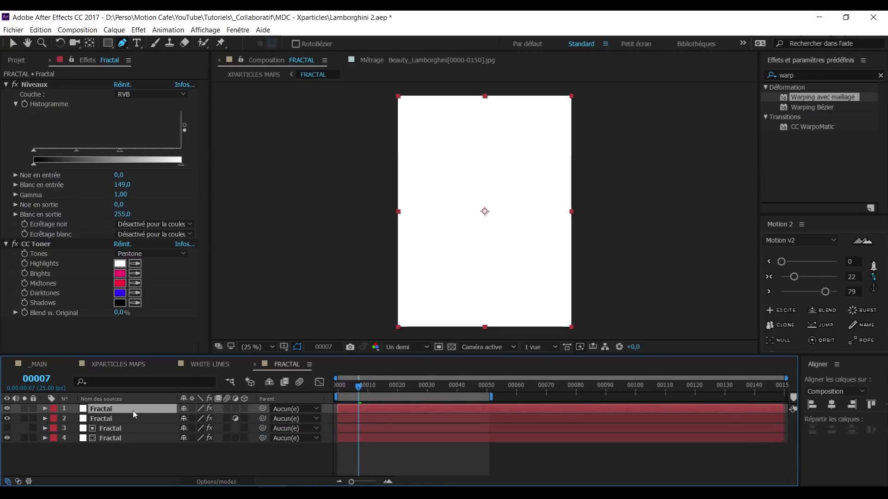
{"action": "left_click", "coordinate": [35, 84]}
{"action": "key", "text": "ctrl+a"}
{"action": "key", "text": "Delete"}
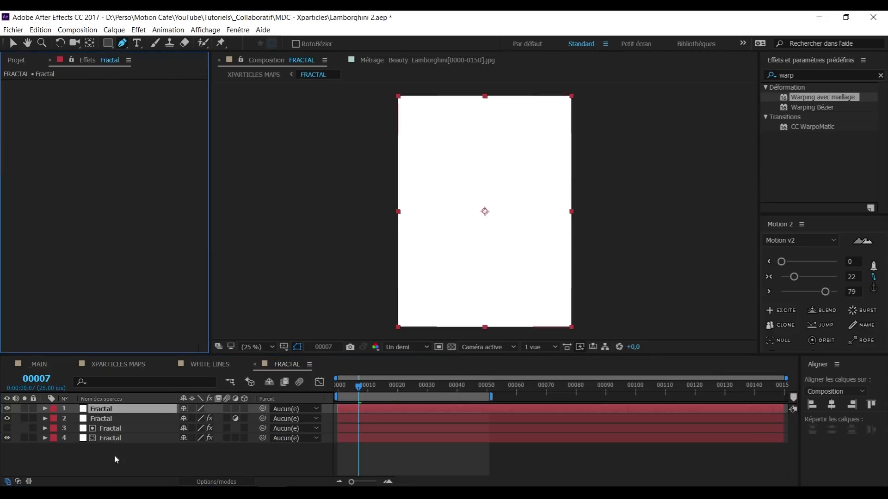
Step: Change the duplicated solid's colour to black (000000)
{"action": "left_click", "coordinate": [113, 29]}
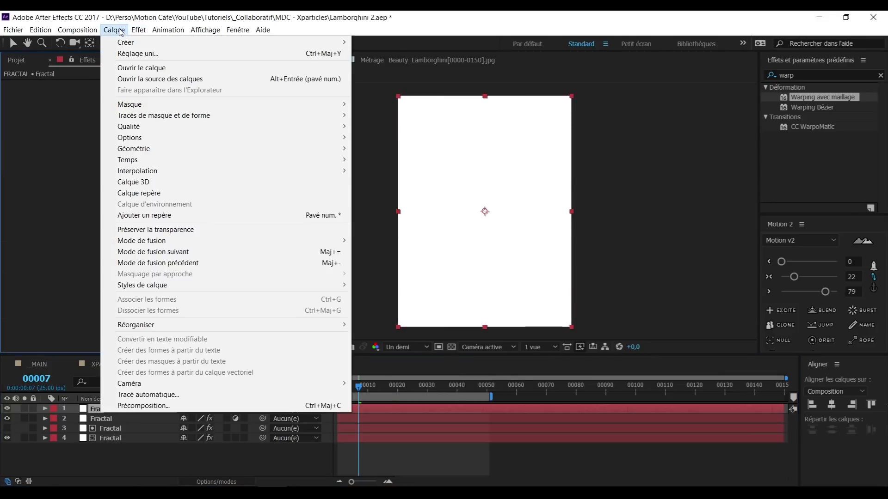
{"action": "left_click", "coordinate": [139, 55]}
{"action": "left_click", "coordinate": [270, 418]}
{"action": "left_click_drag", "start_coordinate": [289, 383], "coordinate": [318, 417]}
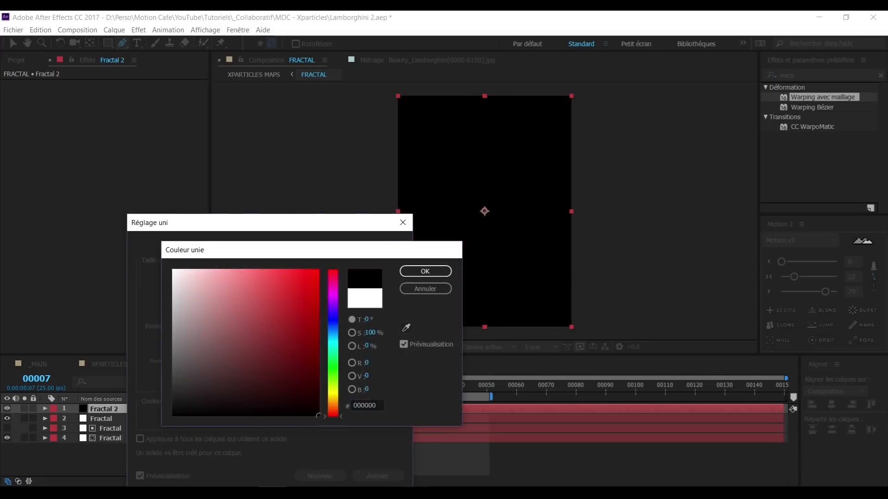
{"action": "key", "text": "Return"}
{"action": "key", "text": "Return"}
Step: Add a rectangular mask to Fractal 2, shrink it to a horizontal band across the middle and invert it
{"action": "double_click", "coordinate": [108, 42]}
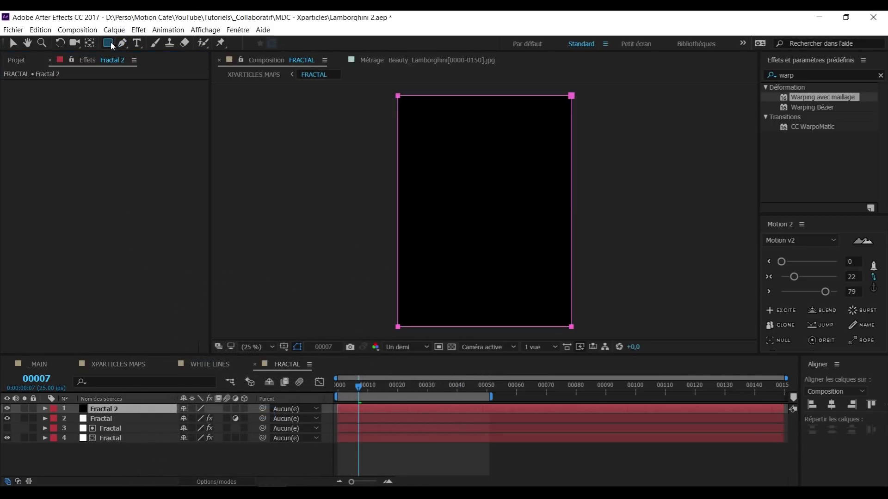
{"action": "double_click", "coordinate": [482, 96]}
{"action": "left_click_drag", "start_coordinate": [484, 96], "coordinate": [486, 178]}
{"action": "double_click", "coordinate": [534, 202]}
{"action": "left_click", "coordinate": [225, 429]}
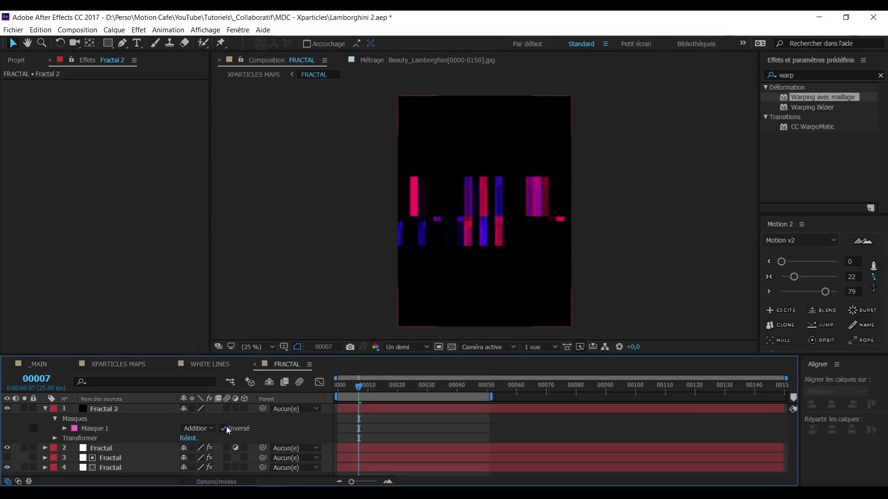
Step: Set Masque 1's vertical feather to 115 pixels and keyframe Tracé du masque near the start of the timeline
{"action": "left_click", "coordinate": [64, 428]}
{"action": "left_click_drag", "start_coordinate": [210, 448], "coordinate": [250, 447]}
{"action": "left_click", "coordinate": [84, 438]}
{"action": "left_click_drag", "start_coordinate": [360, 438], "coordinate": [340, 443]}
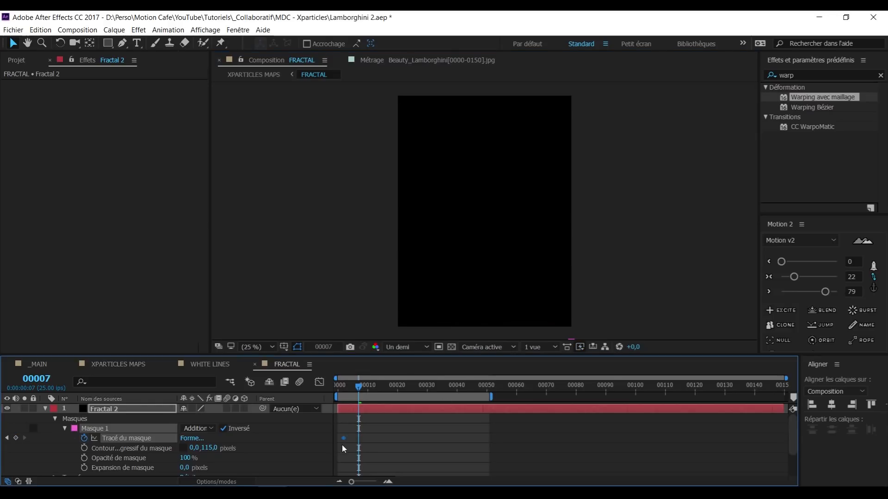
Step: At about frame 30, move the mask band up through the composition to animate its path
{"action": "left_click", "coordinate": [427, 387]}
{"action": "left_click_drag", "start_coordinate": [527, 273], "coordinate": [527, 236]}
{"action": "double_click", "coordinate": [504, 304]}
{"action": "left_click_drag", "start_coordinate": [525, 315], "coordinate": [529, 130]}
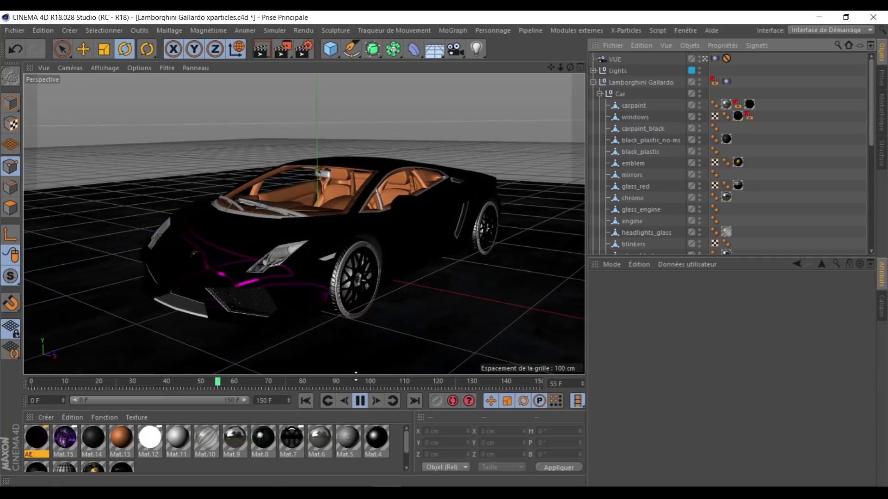
Step: In Cinema 4D, stop playback, go to frame 40 and set carpaint's AE texture projection to Mappage Caméra
{"action": "left_click", "coordinate": [360, 400]}
{"action": "left_click", "coordinate": [168, 384]}
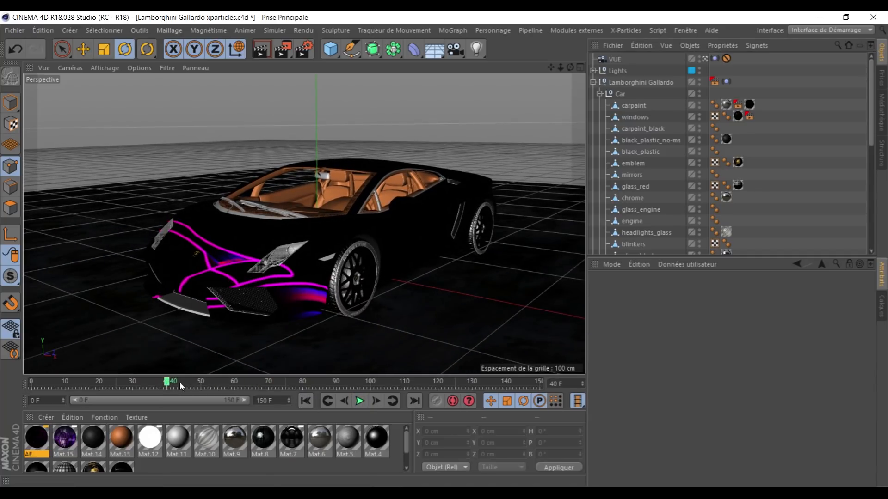
{"action": "left_click", "coordinate": [749, 105]}
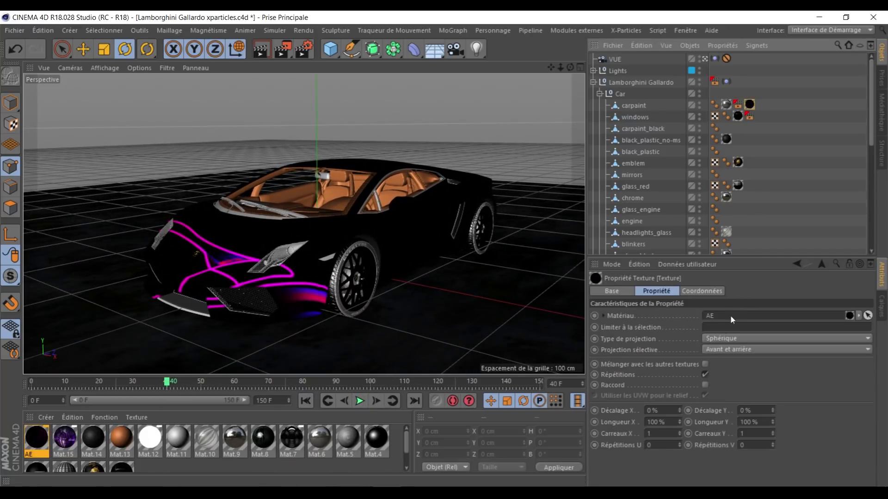
{"action": "left_click", "coordinate": [726, 338]}
{"action": "left_click", "coordinate": [726, 435]}
Step: Assign the VUE camera to the AE texture projection and set Aspect film to HDTV (16:9)
{"action": "left_click_drag", "start_coordinate": [615, 59], "coordinate": [616, 56]}
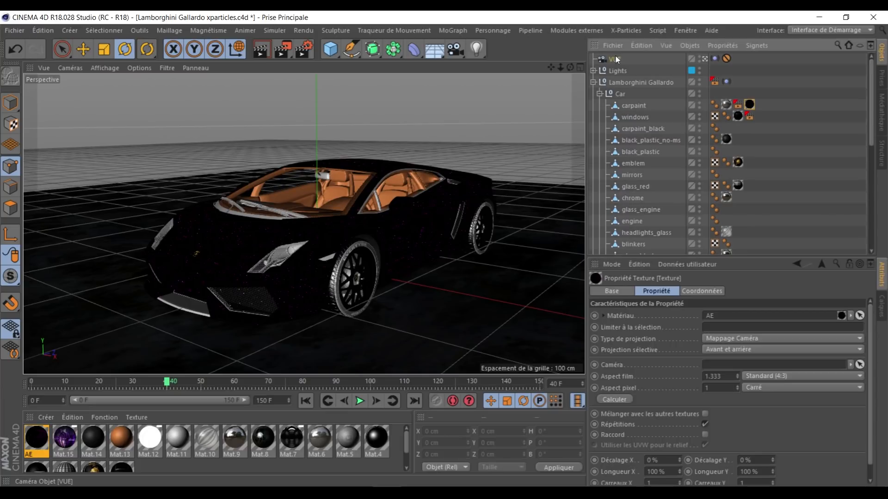
{"action": "left_click_drag", "start_coordinate": [739, 370], "coordinate": [738, 365]}
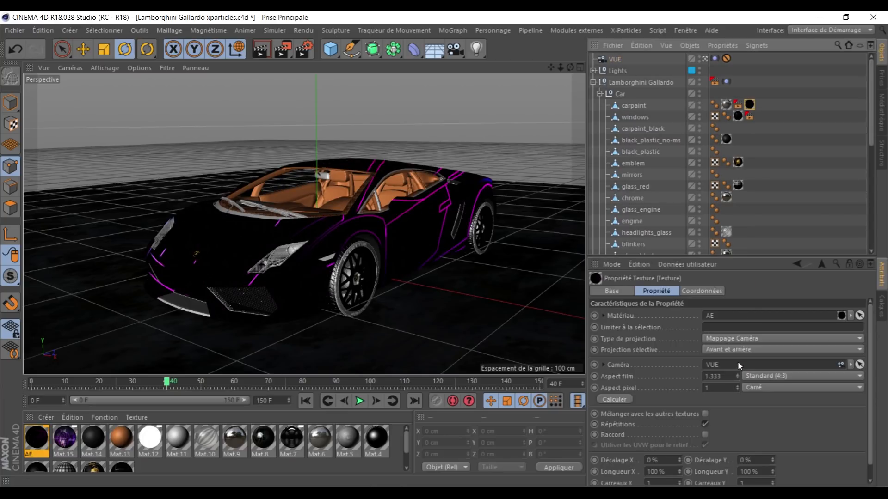
{"action": "left_click", "coordinate": [719, 377]}
{"action": "left_click", "coordinate": [771, 377]}
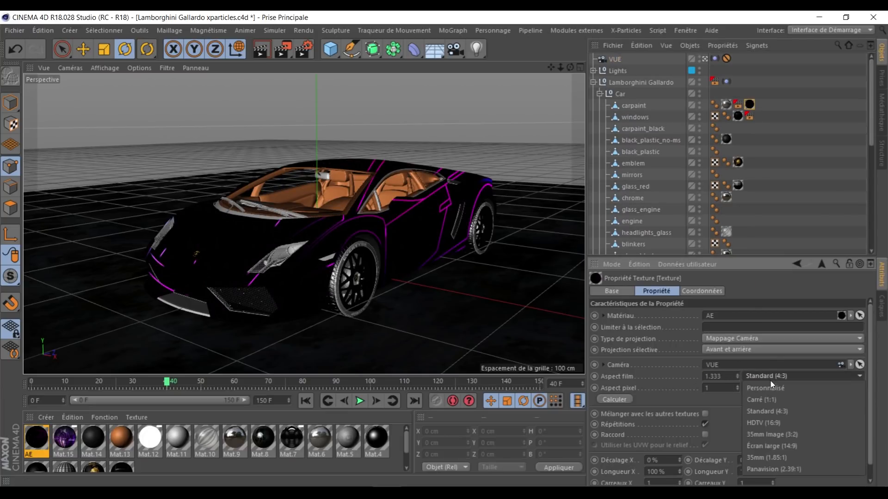
{"action": "left_click", "coordinate": [771, 423]}
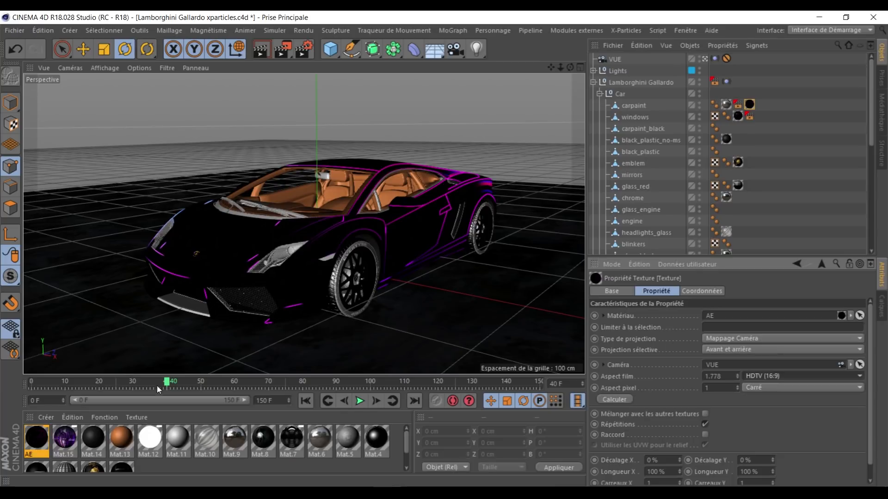
Step: Delete the protection tag from the VUE camera
{"action": "left_click", "coordinate": [727, 58]}
{"action": "key", "text": "Delete"}
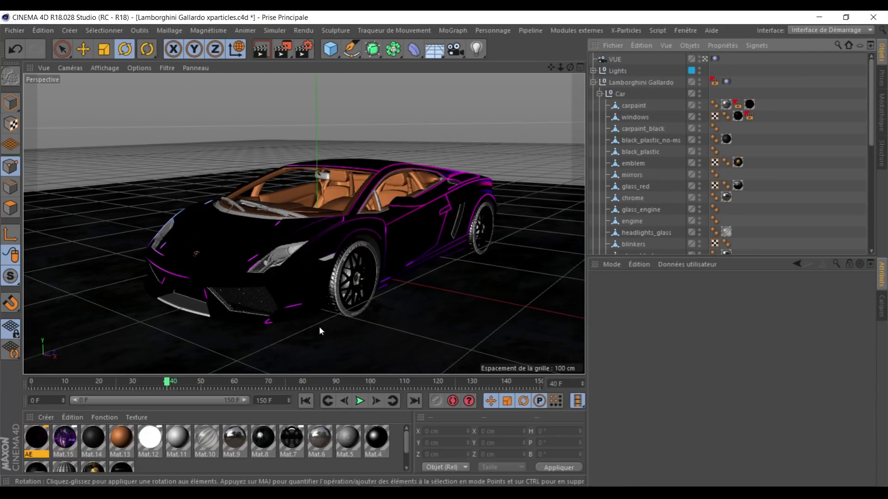
{"action": "mouse_move", "coordinate": [167, 386]}
{"action": "left_mouse_down"}
{"action": "mouse_move", "coordinate": [487, 386]}
{"action": "mouse_move", "coordinate": [79, 379]}
{"action": "mouse_move", "coordinate": [167, 385]}
{"action": "left_mouse_up"}
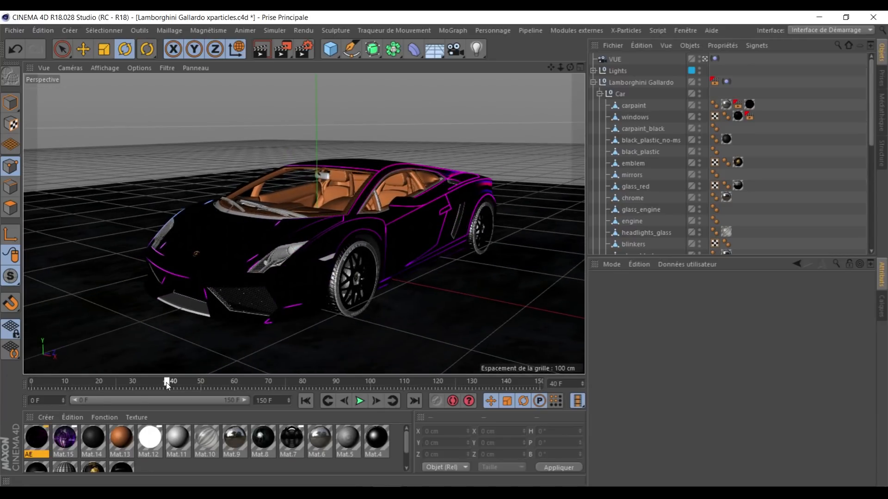
Step: Generate UVW coordinates from carpaint's AE camera-mapped texture so the projection sticks to the car body
{"action": "left_click", "coordinate": [750, 105]}
{"action": "right_click", "coordinate": [749, 105]}
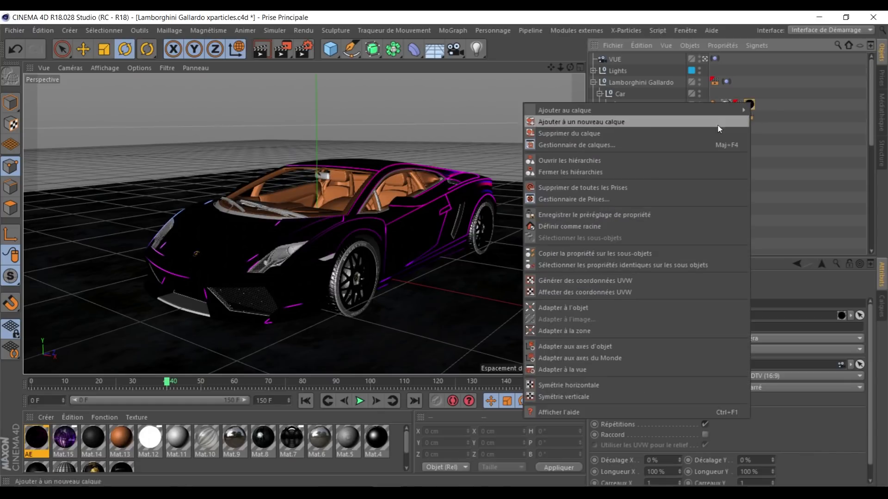
{"action": "left_click", "coordinate": [652, 285]}
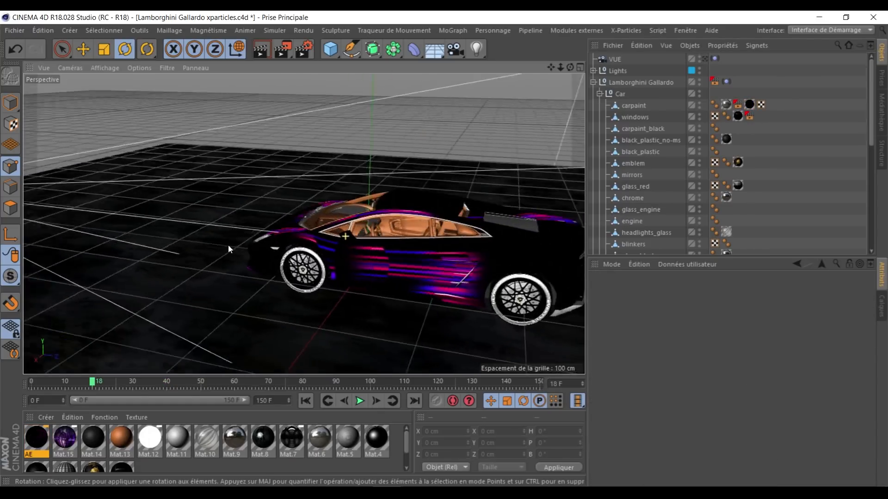
Step: Examine the projected animation on the car from the side, the front and three-quarter angles at several frames
{"action": "left_click_drag", "start_coordinate": [228, 245], "coordinate": [392, 254]}
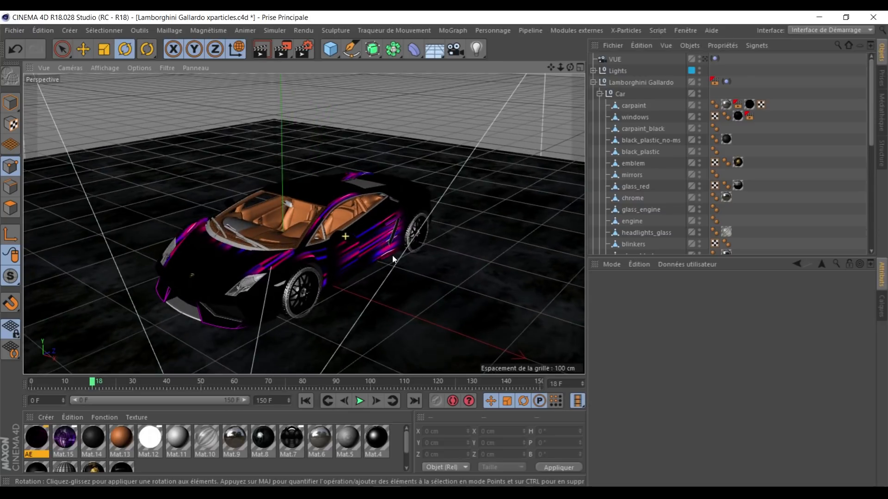
{"action": "left_click", "coordinate": [253, 383]}
{"action": "left_click_drag", "start_coordinate": [253, 382], "coordinate": [174, 382]}
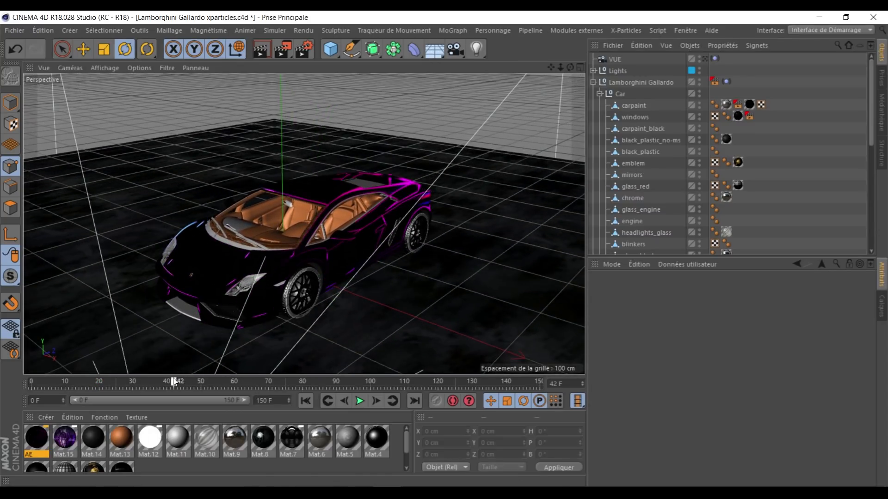
{"action": "left_click_drag", "start_coordinate": [231, 259], "coordinate": [346, 231]}
{"action": "scroll", "coordinate": [272, 294], "scroll_direction": "up", "scroll_amount": 3}
{"action": "left_click_drag", "start_coordinate": [261, 298], "coordinate": [394, 226]}
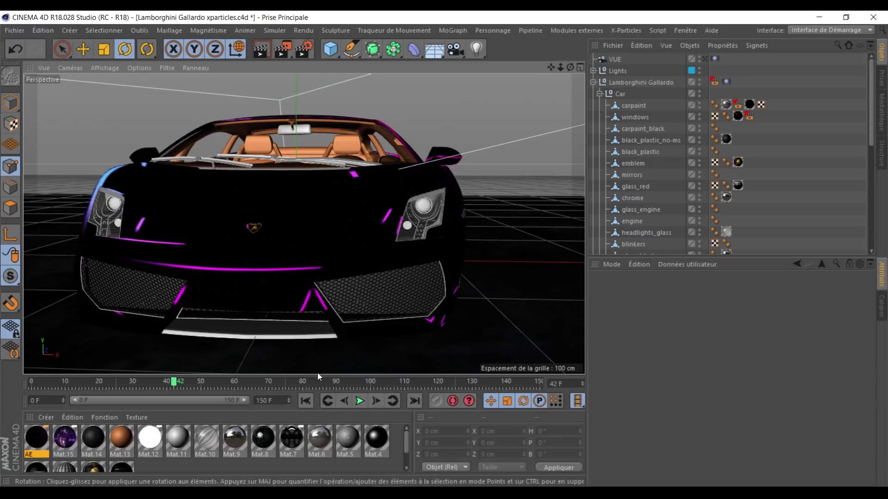
{"action": "left_click_drag", "start_coordinate": [174, 383], "coordinate": [218, 383]}
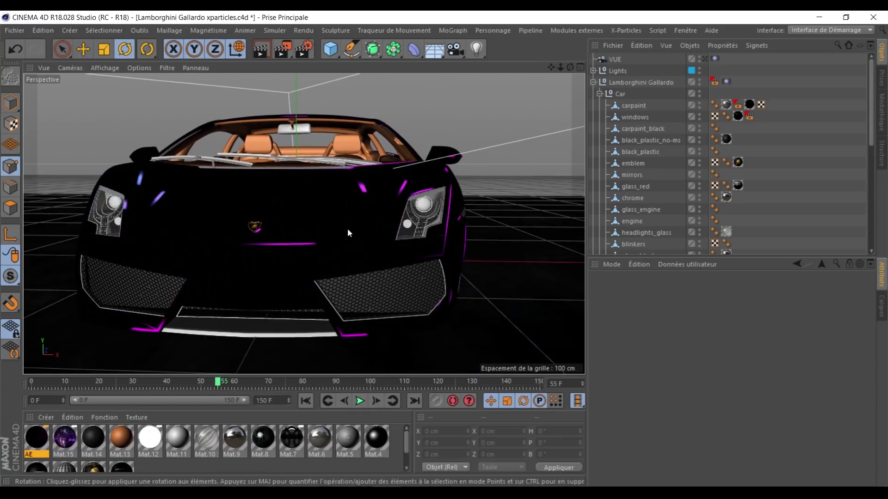
{"action": "left_click_drag", "start_coordinate": [349, 232], "coordinate": [350, 243]}
{"action": "scroll", "coordinate": [350, 243], "scroll_direction": "down", "scroll_amount": 4}
{"action": "left_click_drag", "start_coordinate": [478, 174], "coordinate": [301, 220]}
{"action": "left_click_drag", "start_coordinate": [219, 384], "coordinate": [268, 384]}
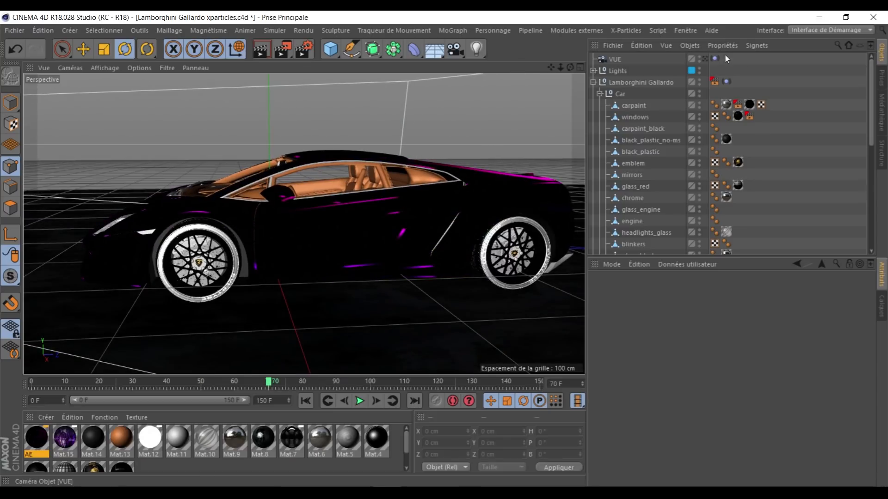
Step: Play back the projected animation on the car from the VUE camera viewpoint
{"action": "left_click", "coordinate": [705, 59]}
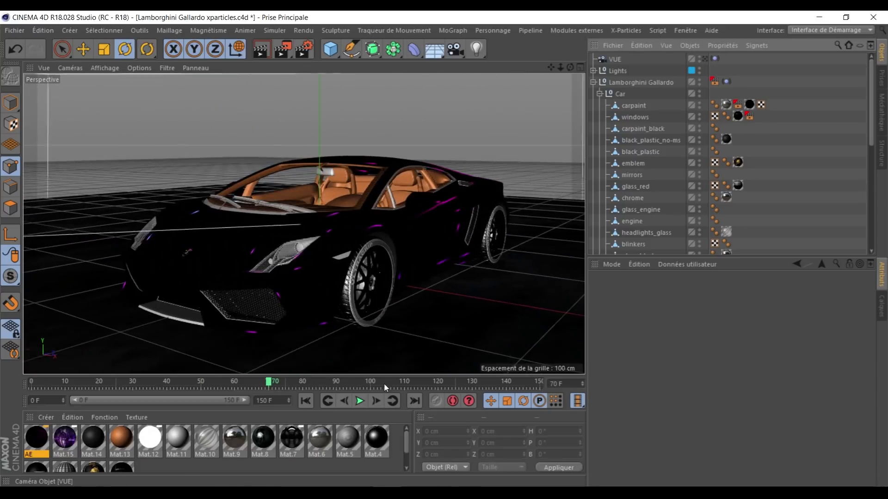
{"action": "left_click", "coordinate": [359, 401]}
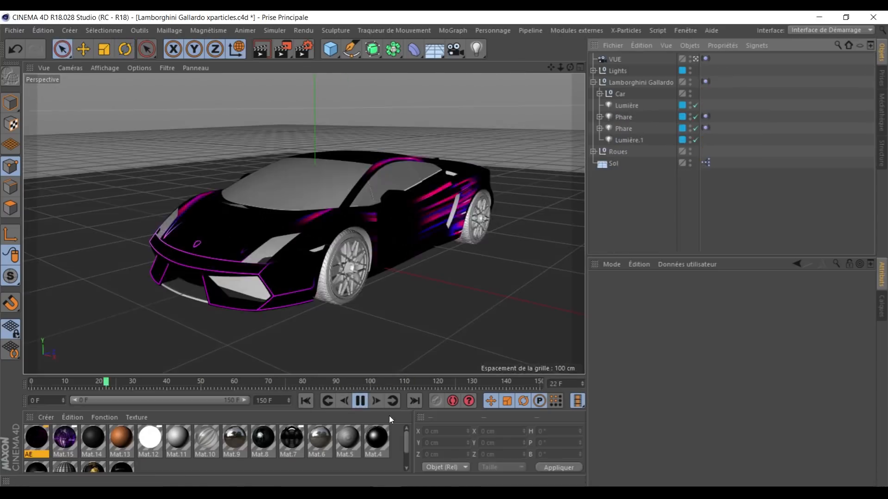
{"action": "left_click", "coordinate": [359, 400]}
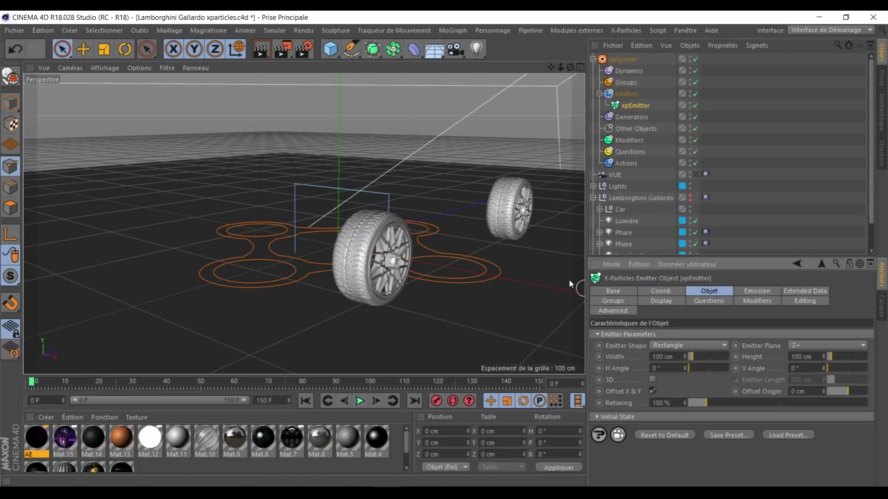
Step: Play the particle simulation to check the xpEmitter's default rectangular emission around the wheels
{"action": "left_click_drag", "start_coordinate": [568, 279], "coordinate": [400, 275]}
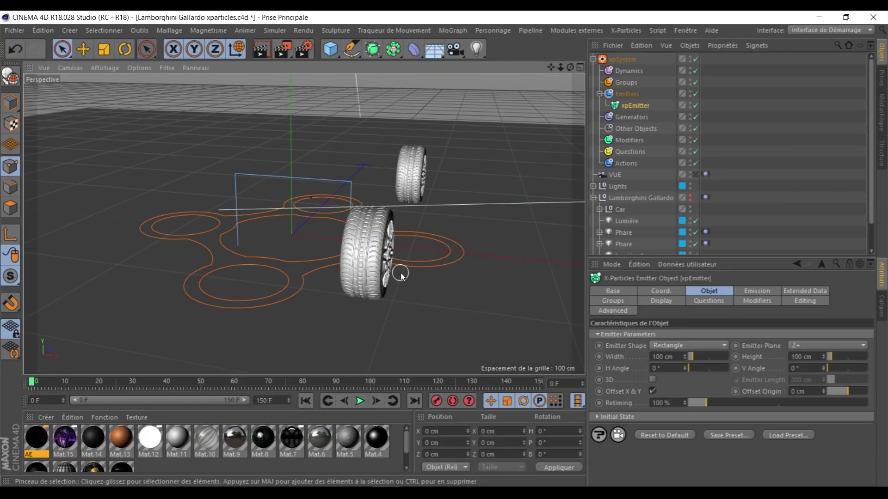
{"action": "left_click", "coordinate": [360, 401]}
{"action": "left_click", "coordinate": [362, 401]}
{"action": "left_click_drag", "start_coordinate": [349, 273], "coordinate": [300, 303]}
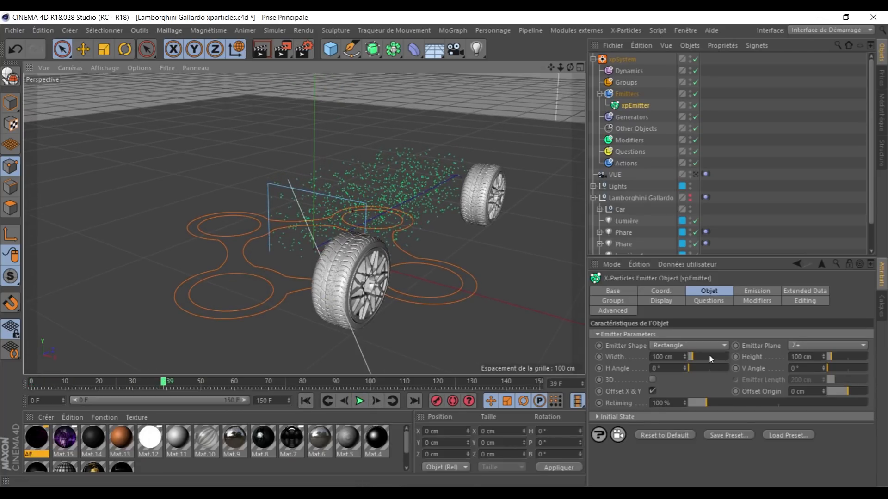
Step: Set the xpEmitter's shape to Object and assign carpaint from the Car group as its source object
{"action": "left_click", "coordinate": [687, 346]}
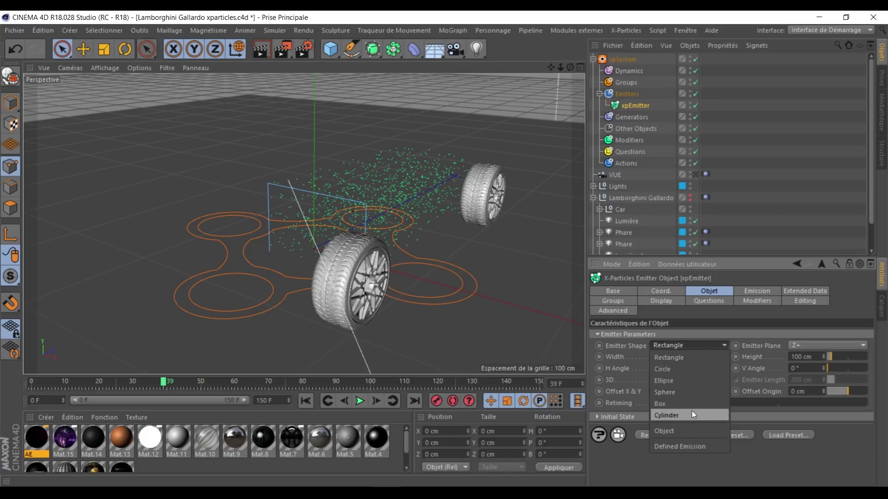
{"action": "left_click", "coordinate": [671, 432]}
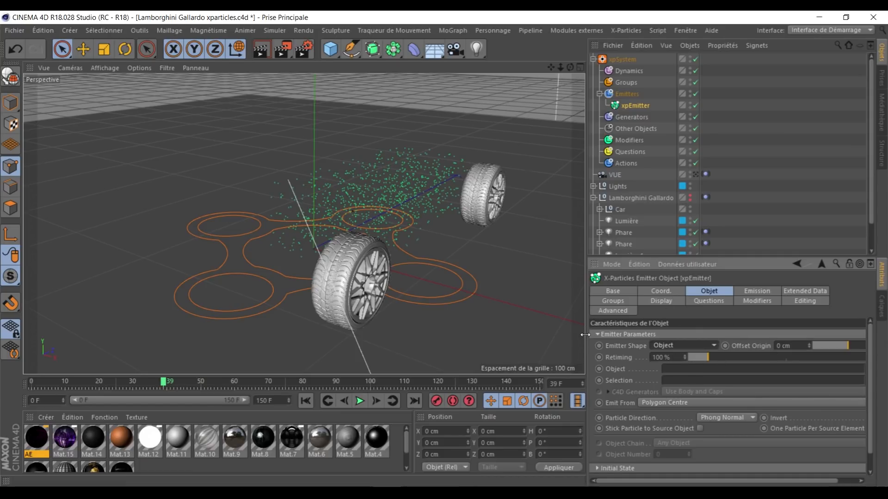
{"action": "left_click_drag", "start_coordinate": [586, 337], "coordinate": [557, 337]}
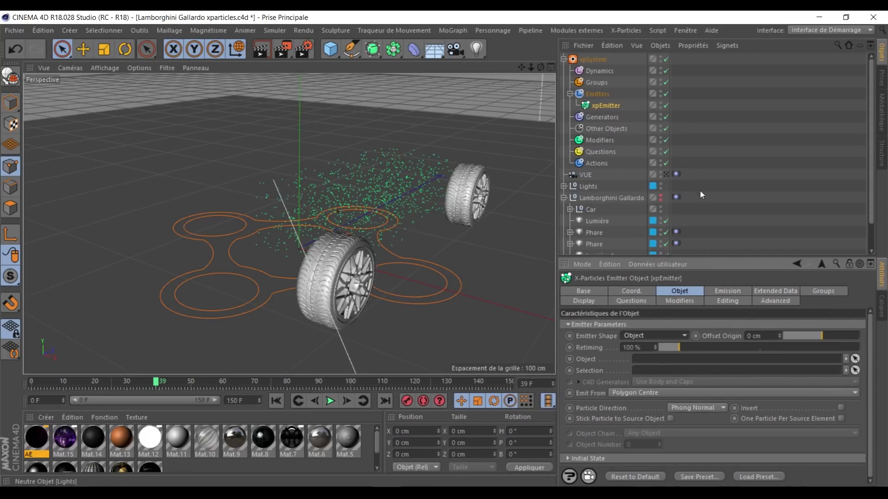
{"action": "scroll", "coordinate": [671, 189], "scroll_direction": "down", "scroll_amount": 2}
{"action": "left_click", "coordinate": [570, 180]}
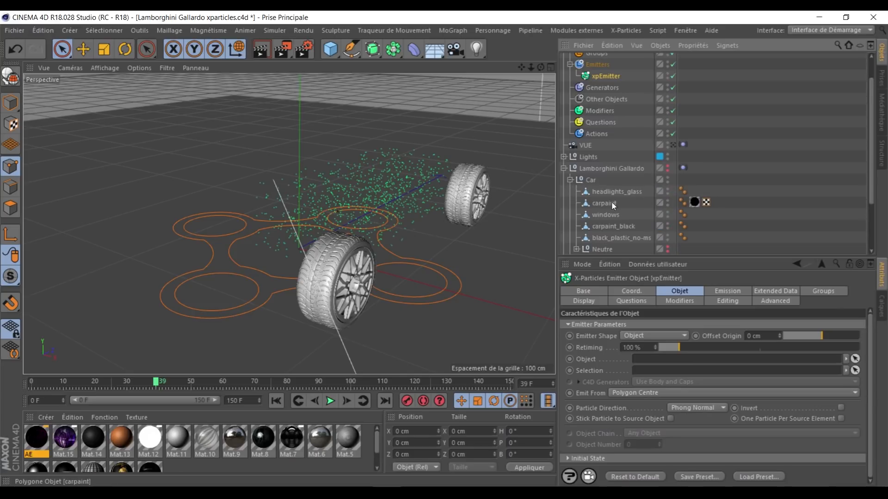
{"action": "left_click_drag", "start_coordinate": [609, 202], "coordinate": [648, 360]}
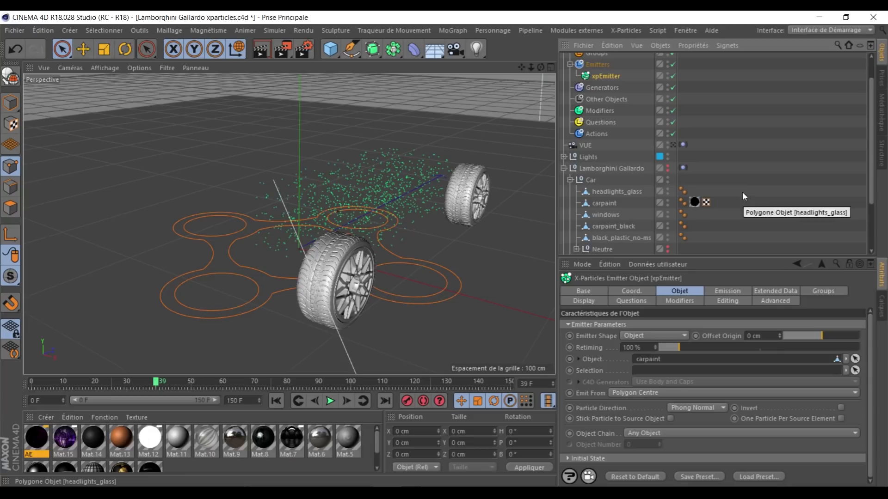
Step: Play the simulation from the start to check the emission from carpaint, and return to frame 0
{"action": "left_click", "coordinate": [276, 400]}
{"action": "left_click", "coordinate": [330, 401]}
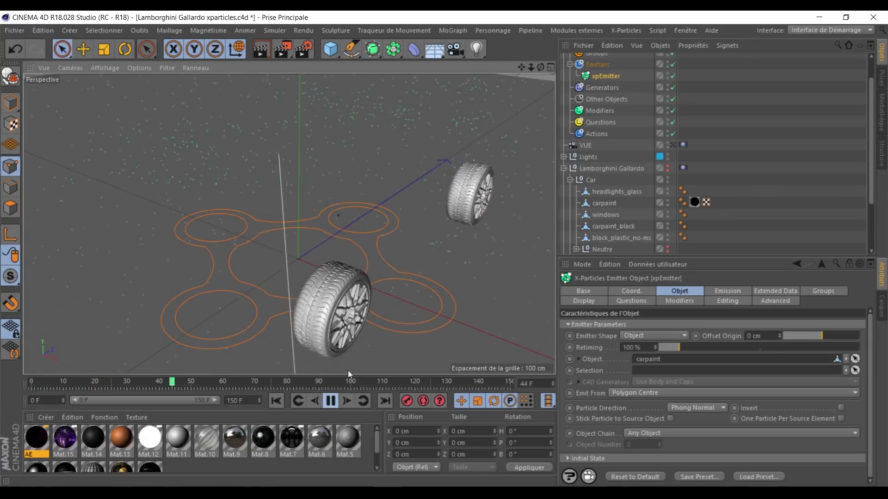
{"action": "left_click", "coordinate": [330, 401]}
{"action": "left_click", "coordinate": [276, 401]}
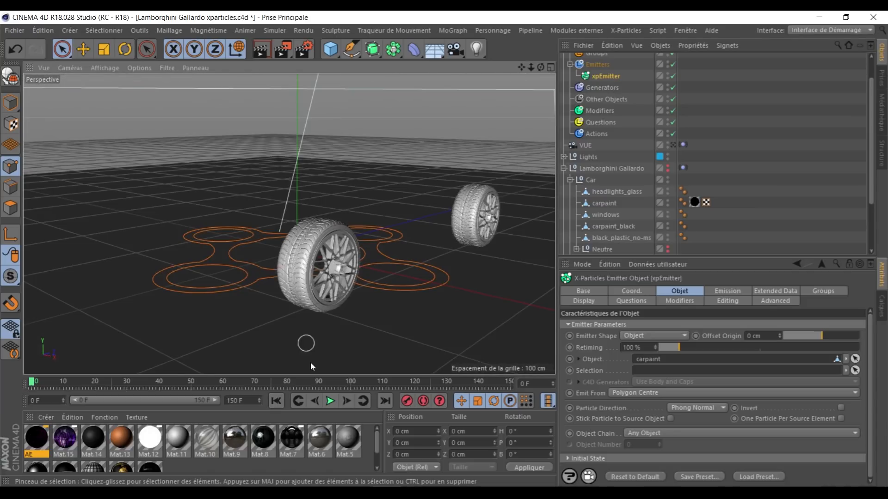
Step: Set the xpEmitter's particle display color to a saturated pink-red with a hue of 340°
{"action": "left_click", "coordinate": [775, 301]}
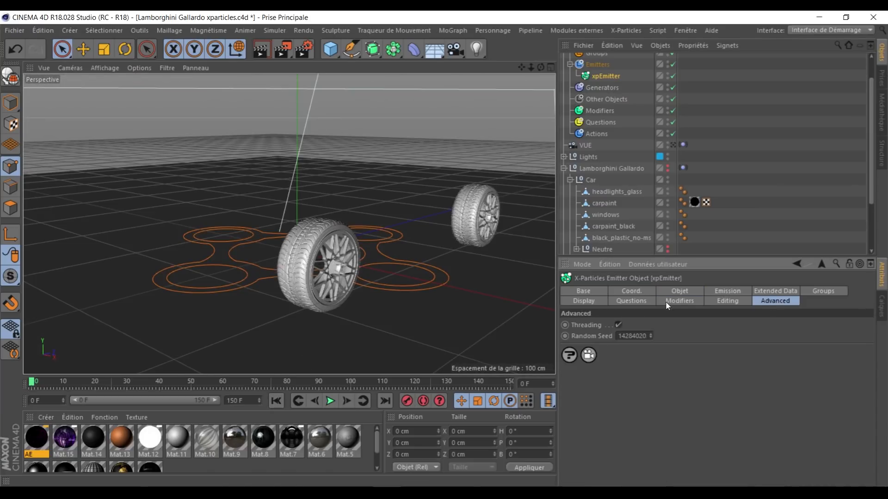
{"action": "left_click", "coordinate": [330, 401]}
{"action": "left_click", "coordinate": [584, 301]}
{"action": "left_click_drag", "start_coordinate": [677, 469], "coordinate": [845, 468]}
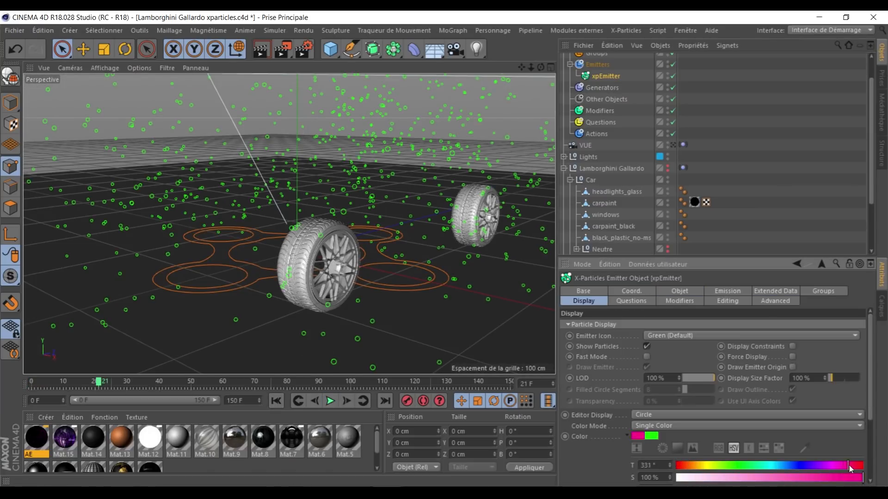
Step: Set the xpEmitter's particle speed to 5 cm
{"action": "left_click", "coordinate": [712, 291]}
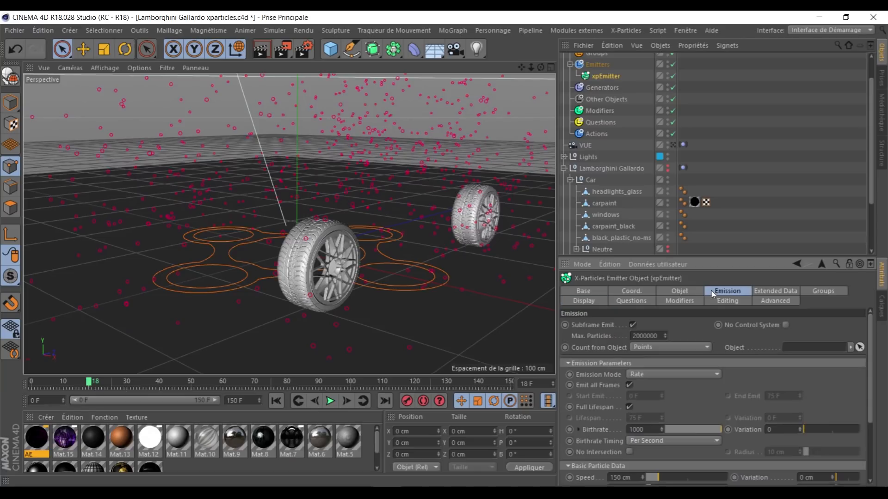
{"action": "scroll", "coordinate": [583, 469], "scroll_direction": "down", "scroll_amount": 3}
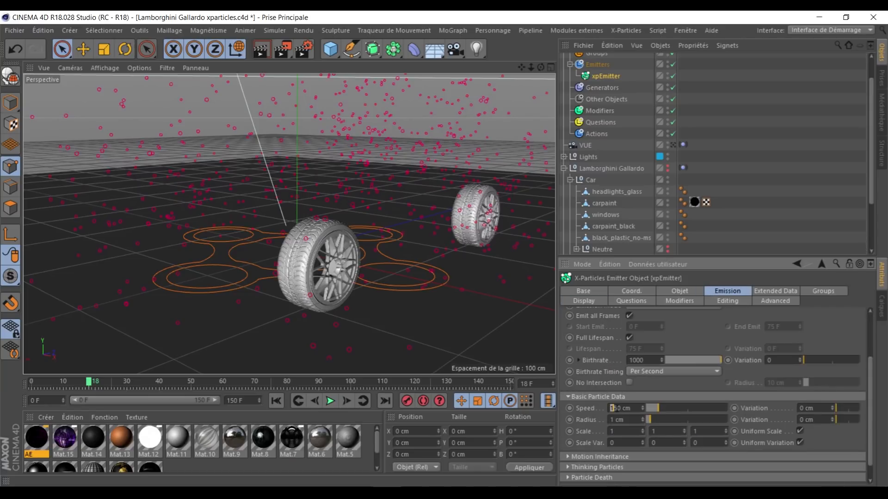
{"action": "type", "text": "5"}
{"action": "key", "text": "Return"}
Step: Replay the simulation from frame 0 to check how the slower particles outline the car body, and rewind
{"action": "left_click", "coordinate": [276, 401]}
{"action": "left_click", "coordinate": [330, 401]}
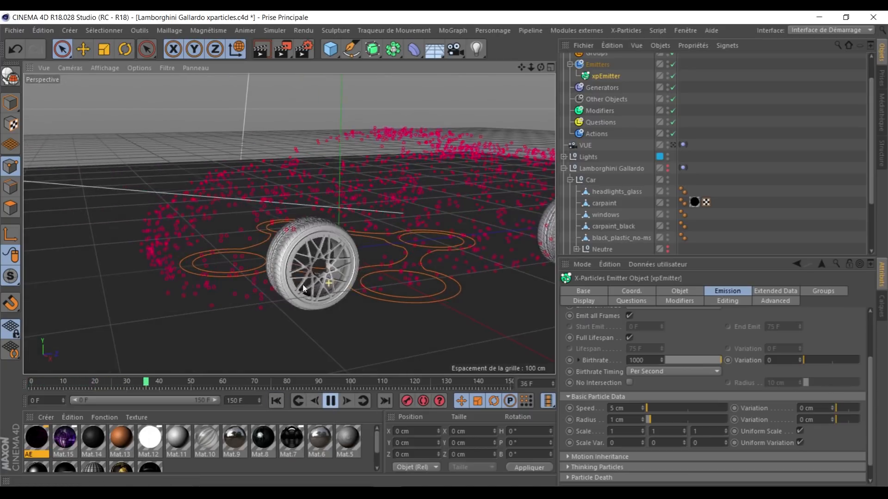
{"action": "left_click", "coordinate": [330, 401]}
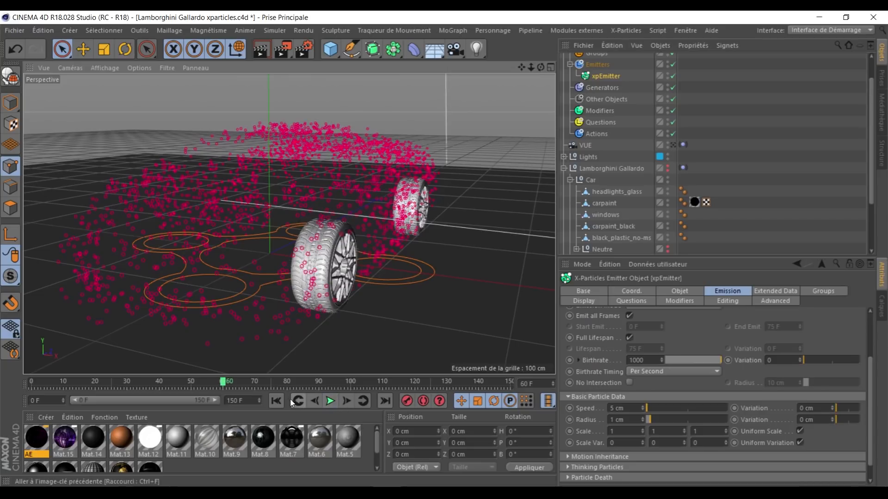
{"action": "left_click", "coordinate": [277, 401]}
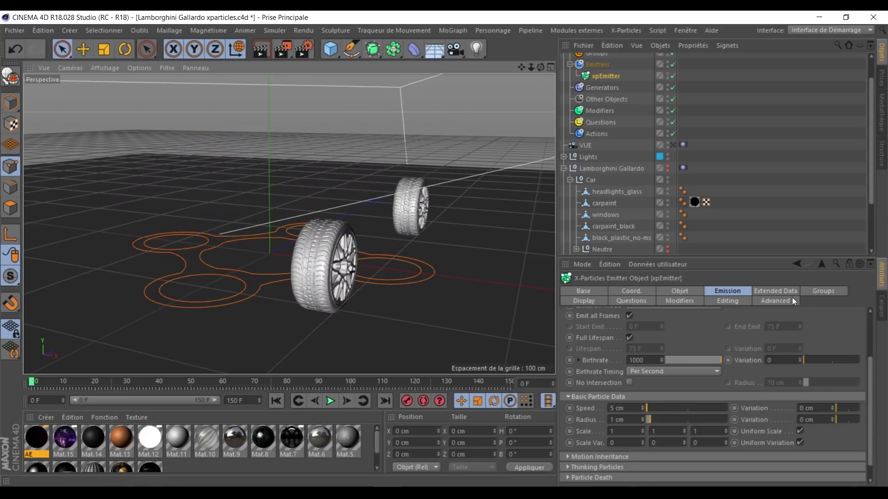
Step: Change the xpEmitter's particle display style in the viewport and set its birthrate to 100000 per second
{"action": "left_click", "coordinate": [584, 300]}
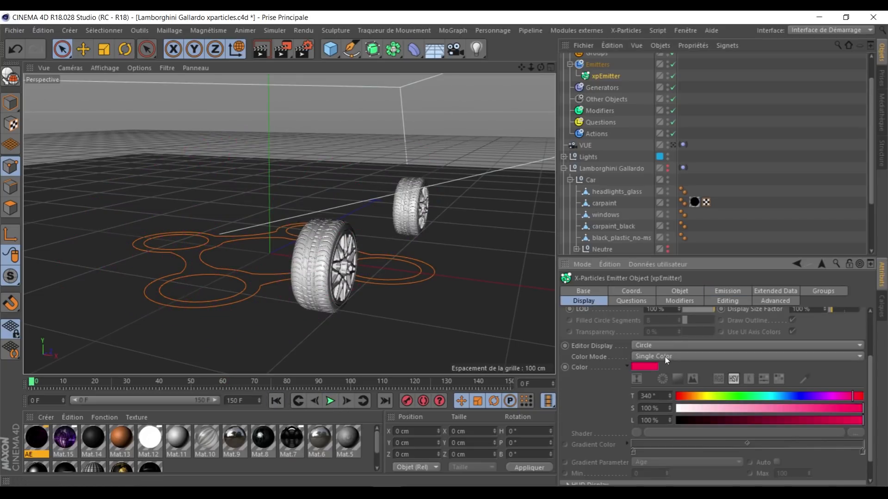
{"action": "left_click", "coordinate": [671, 346]}
{"action": "left_click", "coordinate": [673, 346]}
{"action": "left_click", "coordinate": [727, 291]}
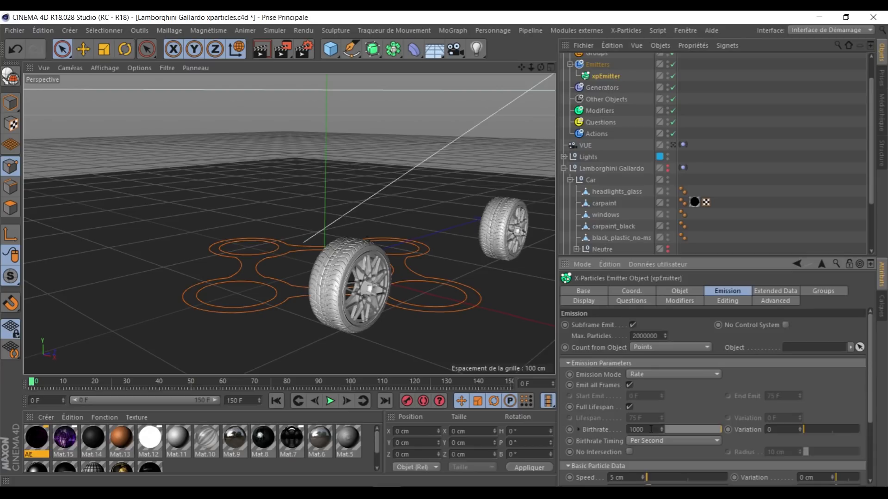
{"action": "type", "text": "100000"}
{"action": "key", "text": "Return"}
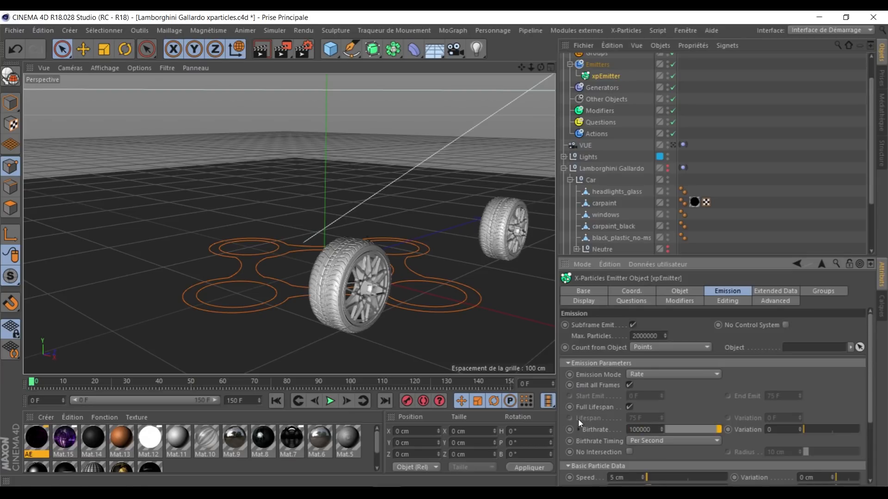
Step: Play the denser particle simulation, examine the particle distribution over the car body, and return to frame 0
{"action": "left_click", "coordinate": [330, 401]}
{"action": "left_click", "coordinate": [331, 401]}
{"action": "left_click_drag", "start_coordinate": [201, 235], "coordinate": [265, 258]}
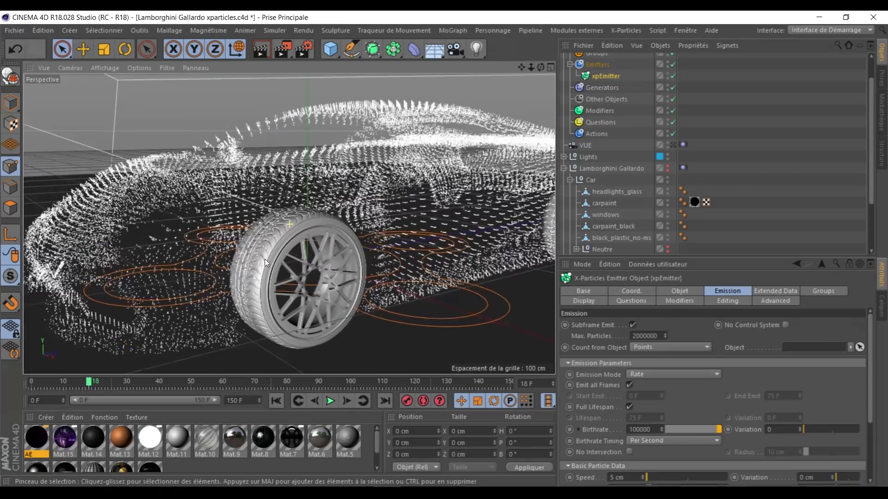
{"action": "left_click", "coordinate": [279, 402]}
Step: Duplicate carpaint as "carpaint emitter" and place the copy inside a Surface de Subdivision
{"action": "left_click", "coordinate": [764, 121]}
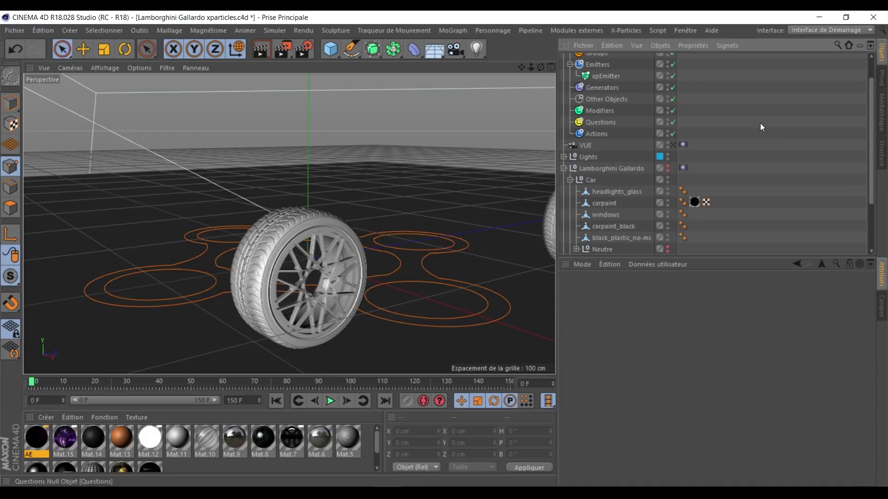
{"action": "left_click", "coordinate": [605, 206]}
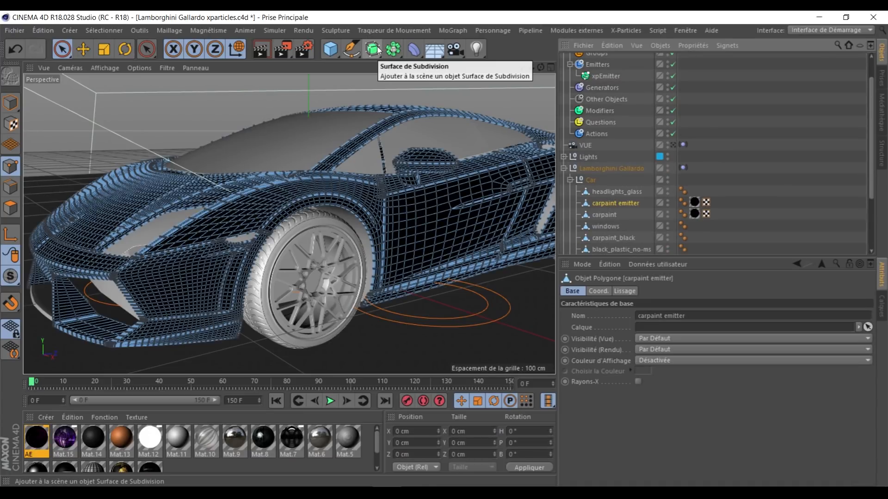
{"action": "left_click", "coordinate": [373, 48]}
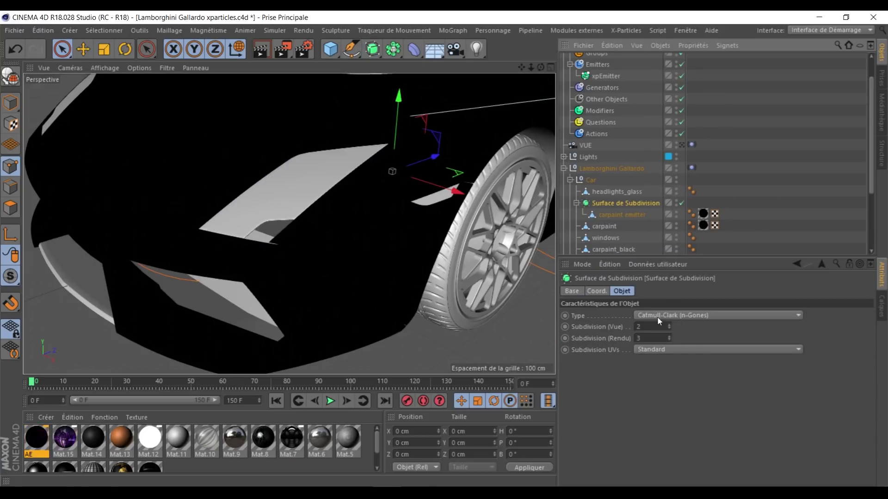
Step: Set the Surface de Subdivision's render subdivision to 2 and convert the object to an editable mesh
{"action": "left_click", "coordinate": [639, 326]}
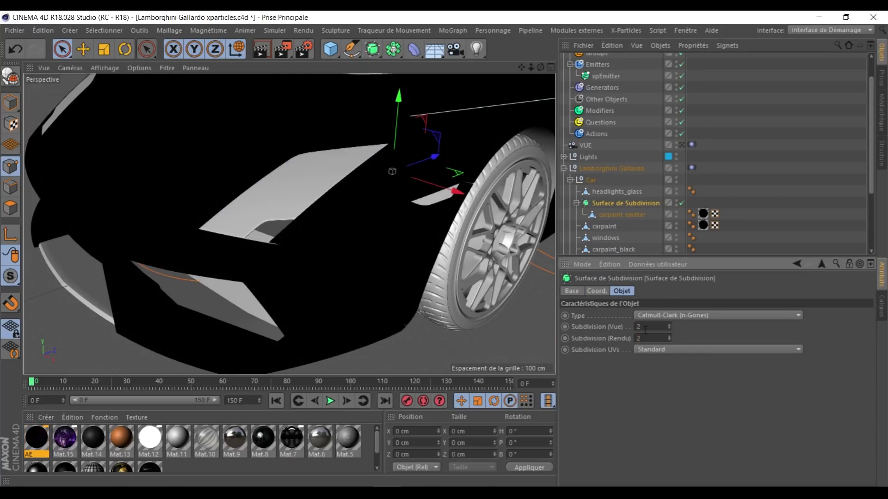
{"action": "key", "text": "c"}
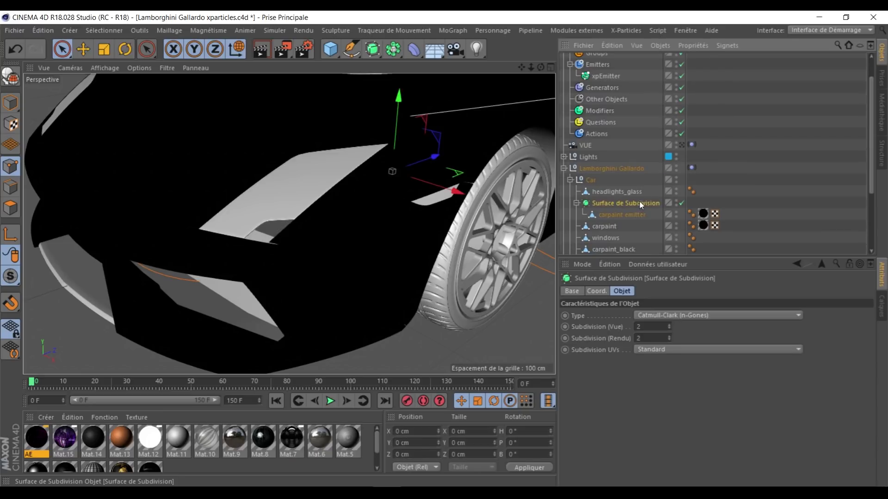
{"action": "left_click", "coordinate": [576, 203]}
Step: Move the subdivided carpaint emitter mesh directly under Car and delete the leftover parent object
{"action": "left_click_drag", "start_coordinate": [614, 212], "coordinate": [613, 198]}
{"action": "left_click", "coordinate": [614, 213]}
{"action": "key", "text": "Delete"}
{"action": "left_click", "coordinate": [613, 204]}
Step: Play the simulation to check how particles emit from the subdivided carpaint emitter, and return to frame 0
{"action": "left_click_drag", "start_coordinate": [355, 230], "coordinate": [320, 230]}
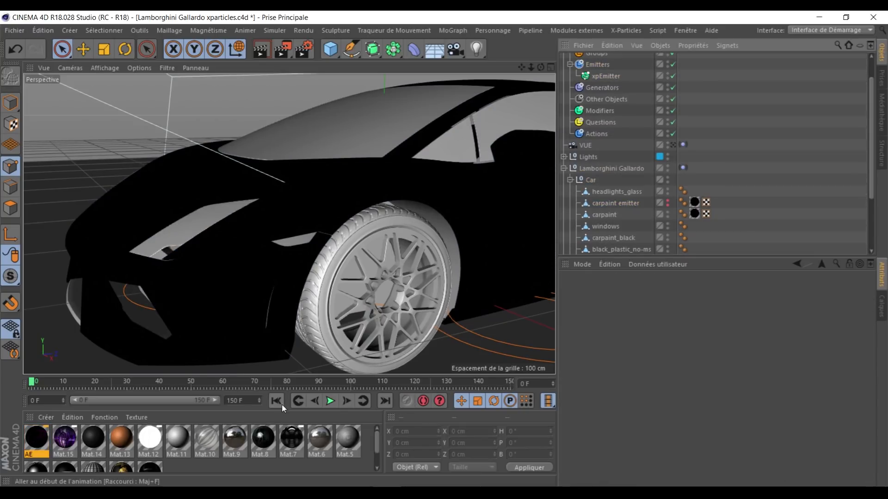
{"action": "left_click", "coordinate": [330, 401]}
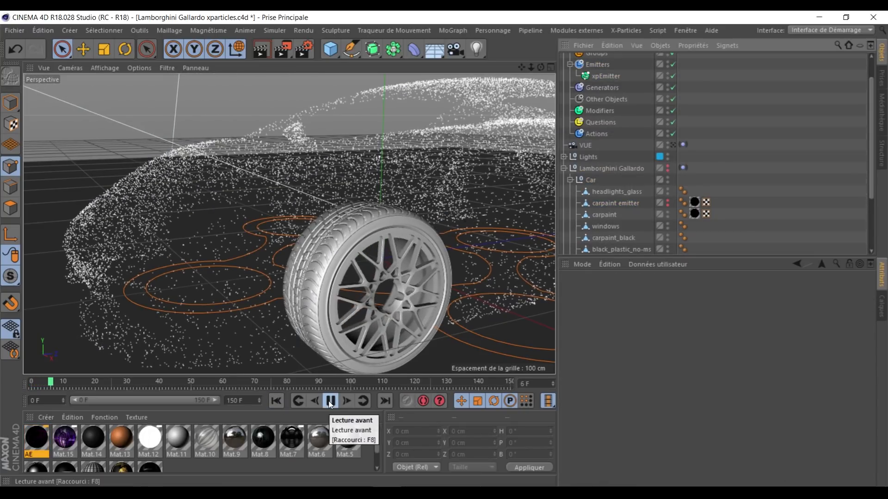
{"action": "left_click", "coordinate": [330, 401]}
{"action": "left_click", "coordinate": [277, 402]}
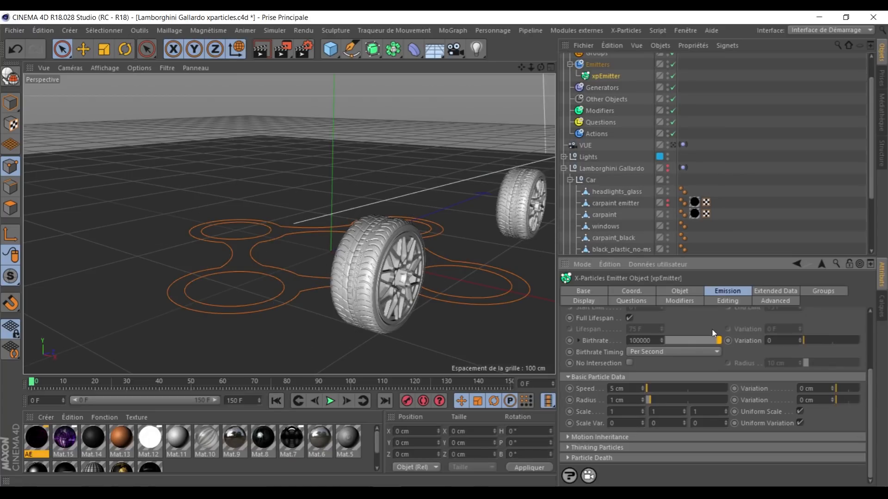
Step: Make the xpEmitter emit from Texture, using carpaint emitter's AE material tag and Luminance as the Emit Channel
{"action": "left_click", "coordinate": [680, 291]}
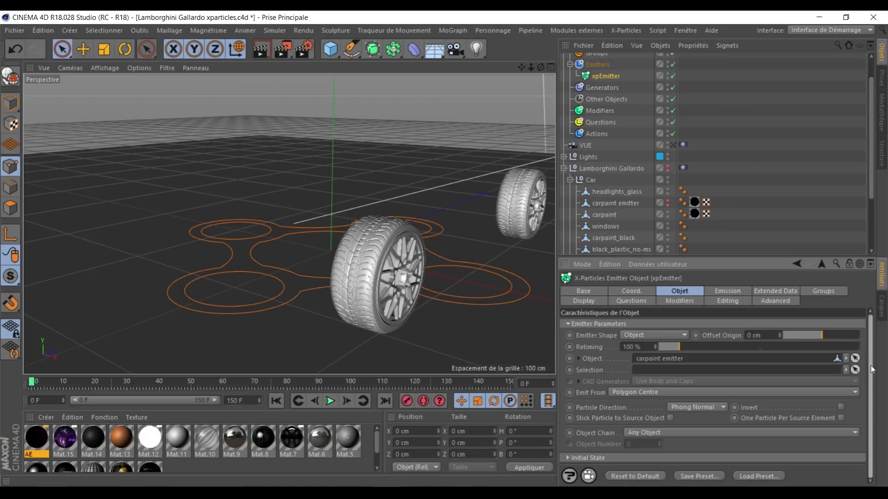
{"action": "left_click", "coordinate": [664, 393]}
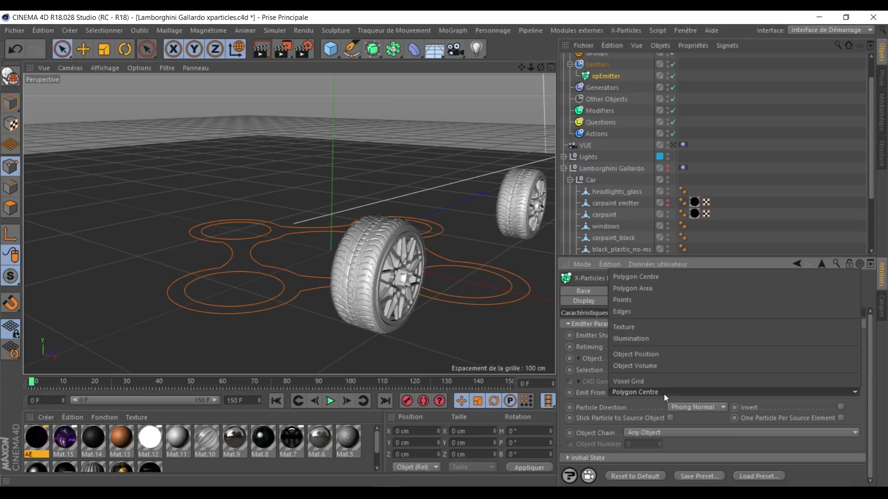
{"action": "left_click", "coordinate": [637, 327]}
{"action": "scroll", "coordinate": [604, 429], "scroll_direction": "down", "scroll_amount": 3}
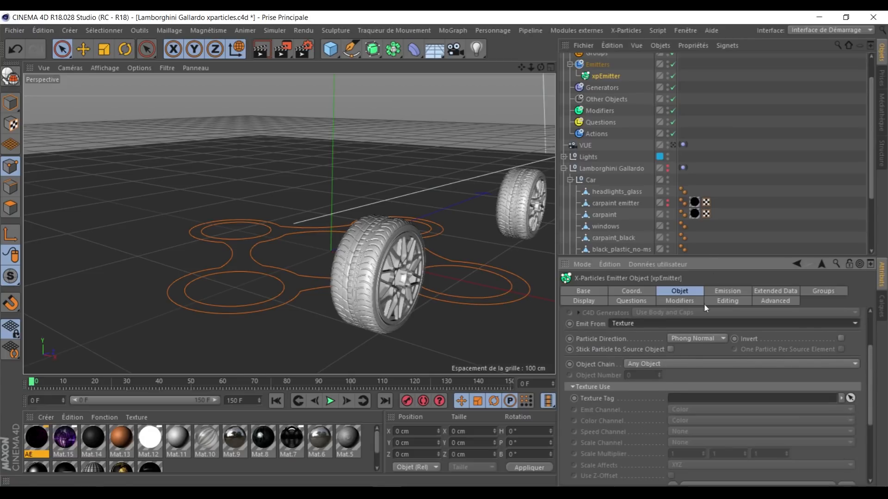
{"action": "left_click_drag", "start_coordinate": [694, 215], "coordinate": [680, 407]}
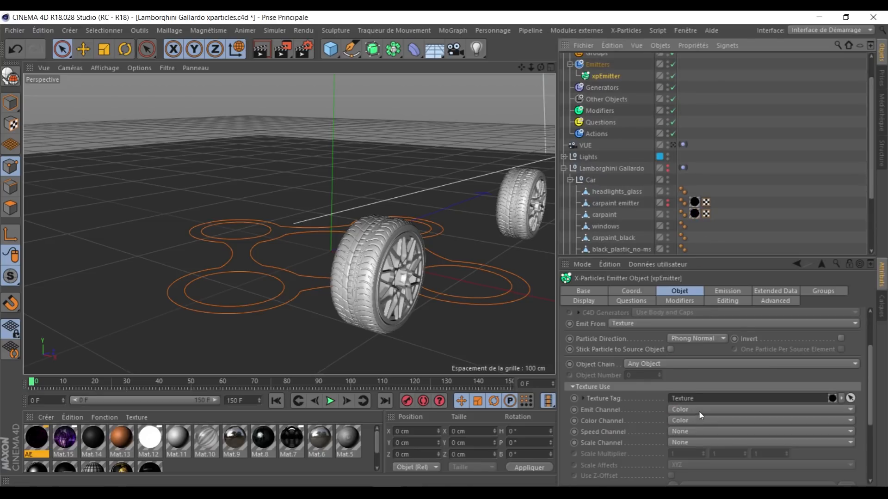
{"action": "left_click", "coordinate": [699, 411]}
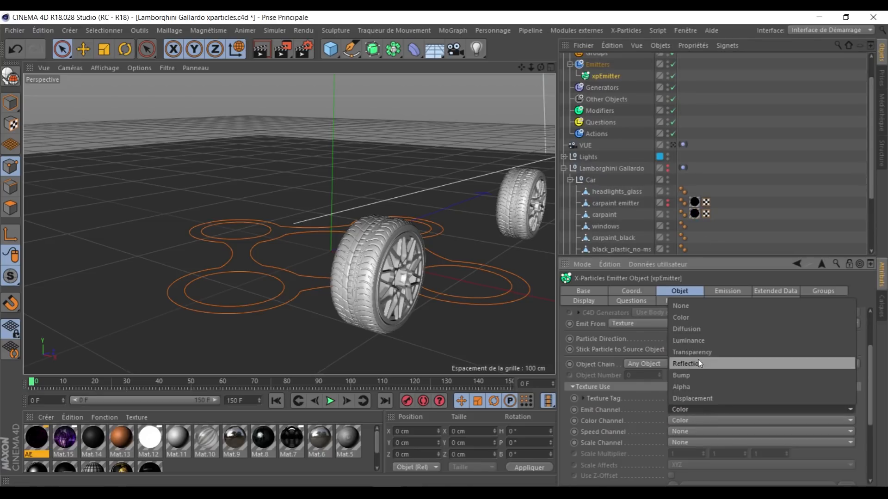
{"action": "left_click", "coordinate": [698, 341]}
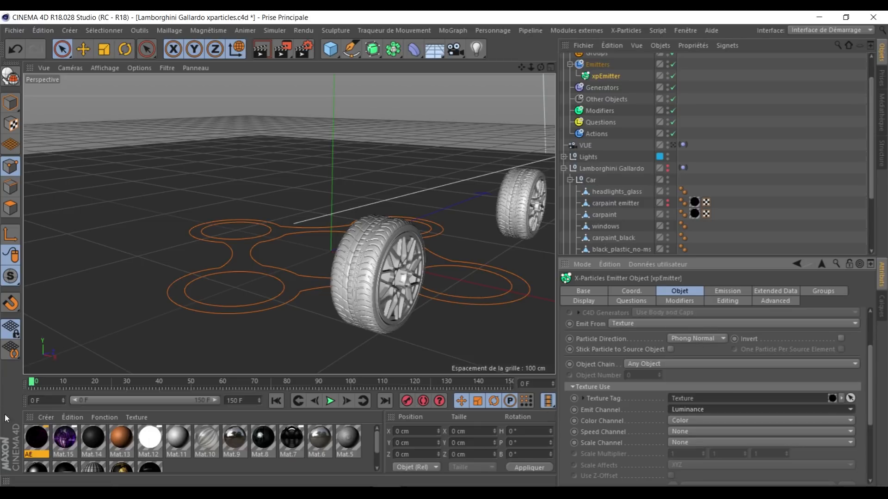
Step: Open the AE material to check its Luminescence channel, and close the material editor
{"action": "left_click", "coordinate": [36, 438]}
{"action": "double_click", "coordinate": [34, 431]}
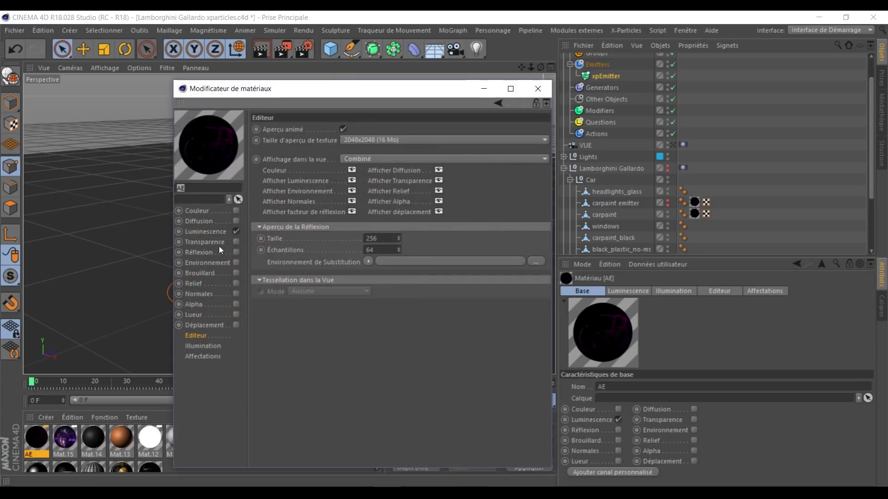
{"action": "left_click", "coordinate": [217, 233]}
{"action": "left_click", "coordinate": [538, 88]}
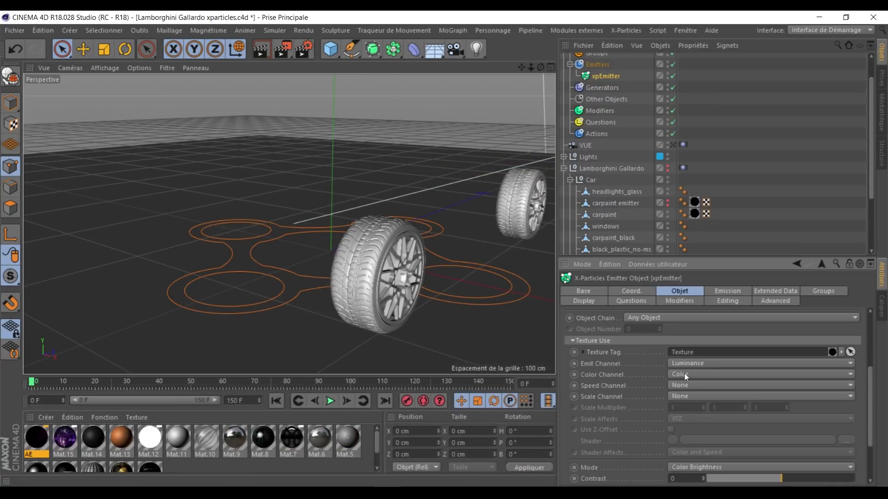
Step: Set the xpEmitter's Color Channel to Luminance
{"action": "left_click", "coordinate": [684, 374]}
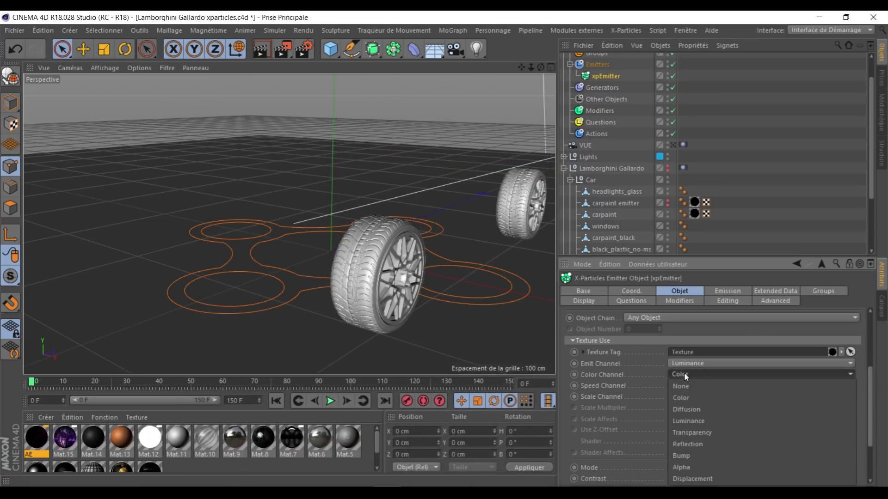
{"action": "left_click", "coordinate": [716, 417]}
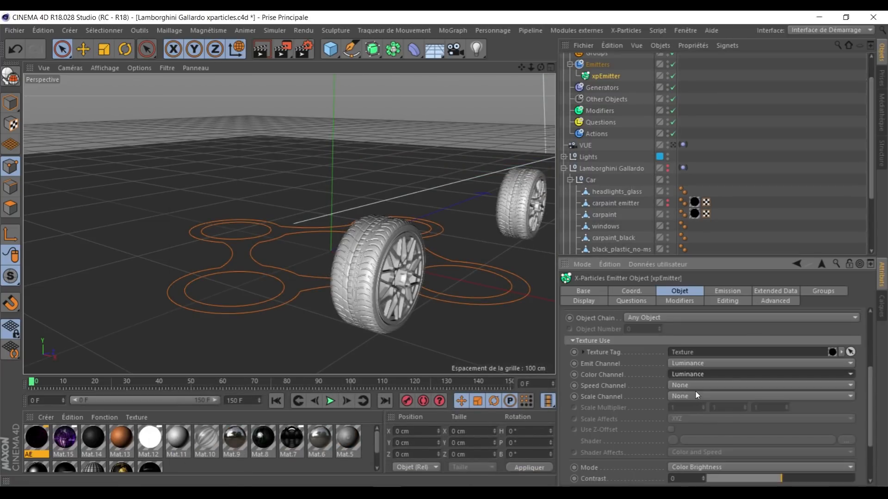
{"action": "left_click", "coordinate": [797, 222]}
Step: Play the texture-driven particle simulation, stop it, and examine the coloured particles around the car in an enlarged viewport
{"action": "left_click", "coordinate": [330, 401]}
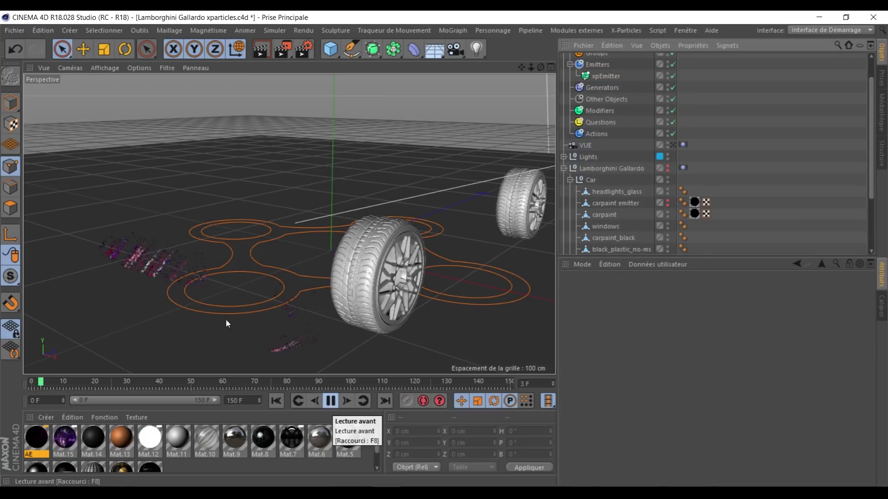
{"action": "left_click", "coordinate": [334, 404]}
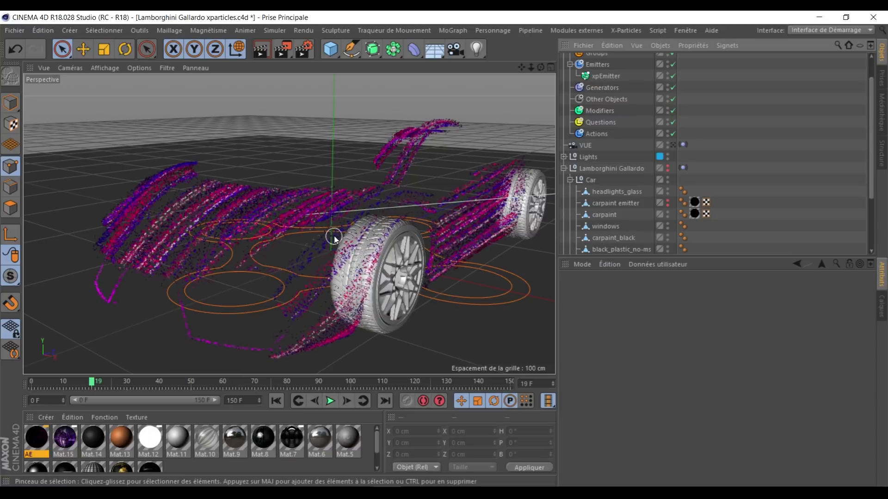
{"action": "mouse_move", "coordinate": [370, 218]}
{"action": "left_mouse_down"}
{"action": "mouse_move", "coordinate": [282, 207]}
{"action": "mouse_move", "coordinate": [366, 225]}
{"action": "left_mouse_up"}
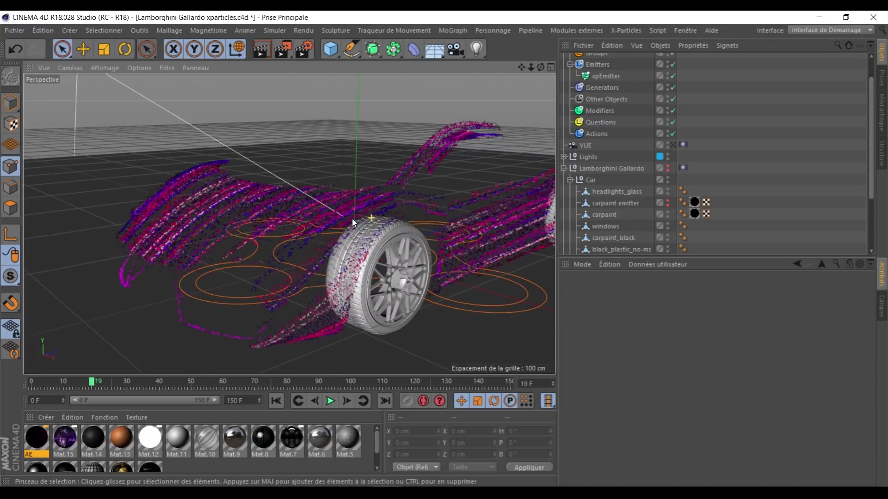
{"action": "left_click_drag", "start_coordinate": [440, 240], "coordinate": [440, 224]}
{"action": "left_click_drag", "start_coordinate": [557, 215], "coordinate": [604, 216]}
{"action": "scroll", "coordinate": [442, 223], "scroll_direction": "up", "scroll_amount": 3}
{"action": "left_click_drag", "start_coordinate": [442, 222], "coordinate": [370, 250]}
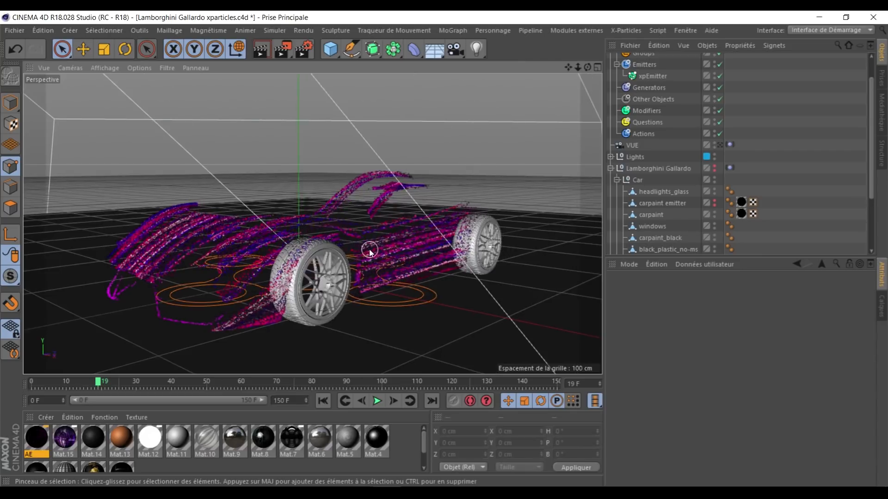
{"action": "scroll", "coordinate": [358, 256], "scroll_direction": "up", "scroll_amount": 2}
{"action": "scroll", "coordinate": [688, 97], "scroll_direction": "up", "scroll_amount": 2}
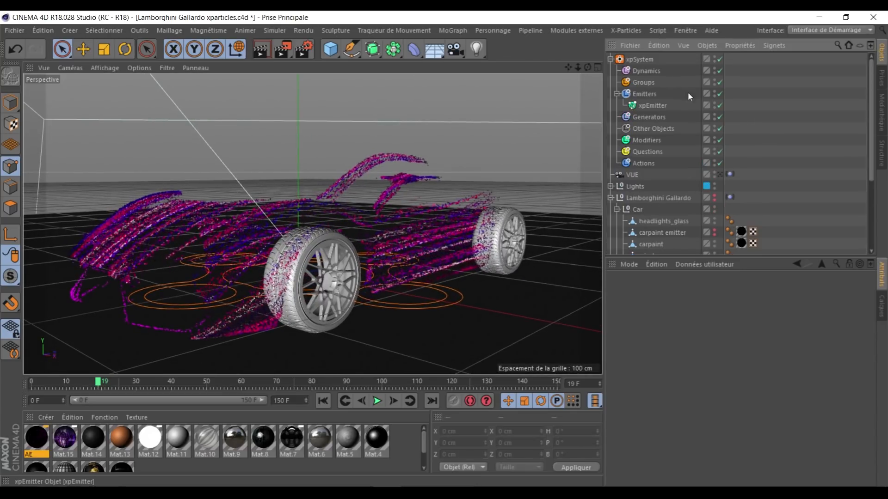
Step: Add a Gravity motion modifier to the xpSystem's Modifiers folder
{"action": "left_click", "coordinate": [653, 106]}
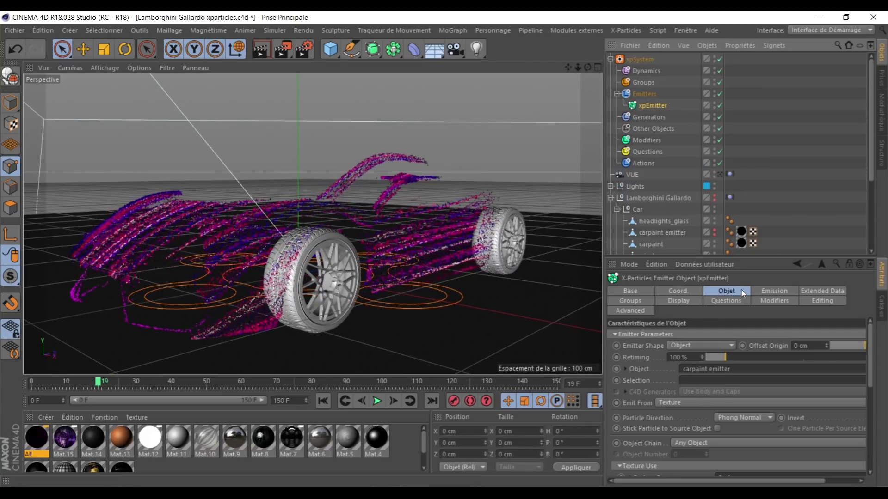
{"action": "left_click", "coordinate": [763, 292]}
{"action": "left_click_drag", "start_coordinate": [733, 256], "coordinate": [732, 224]}
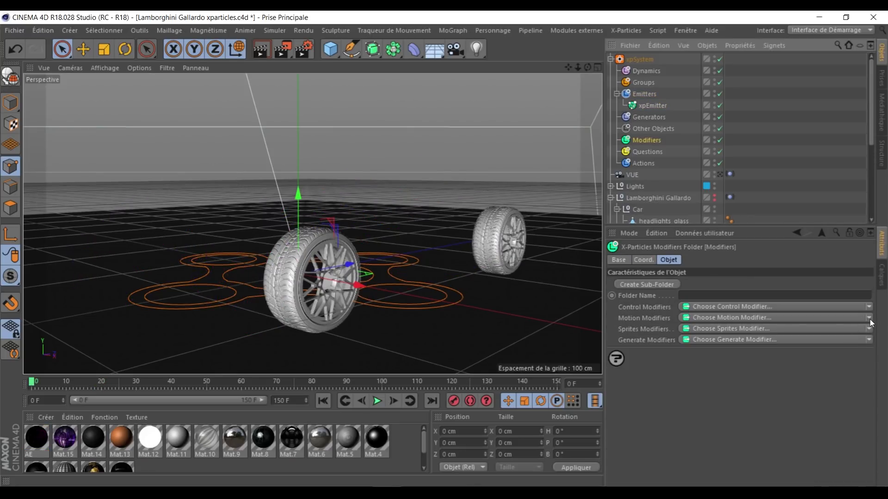
{"action": "left_click", "coordinate": [870, 318]}
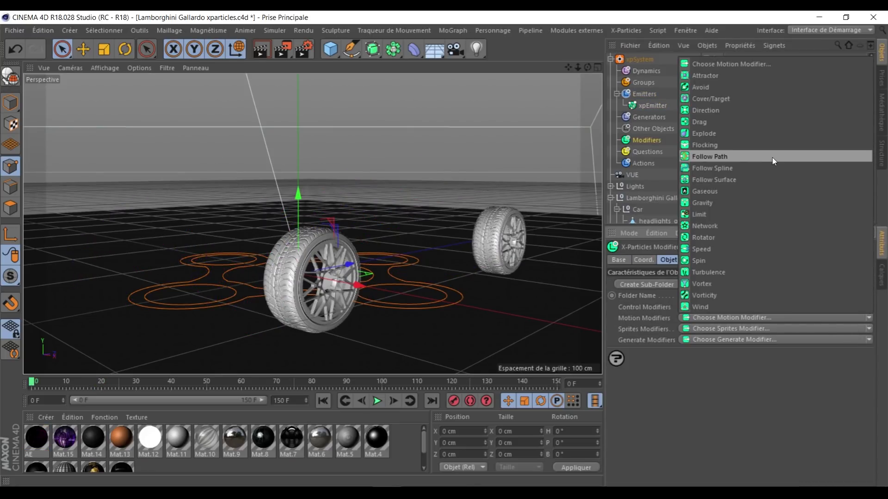
{"action": "left_click", "coordinate": [757, 204]}
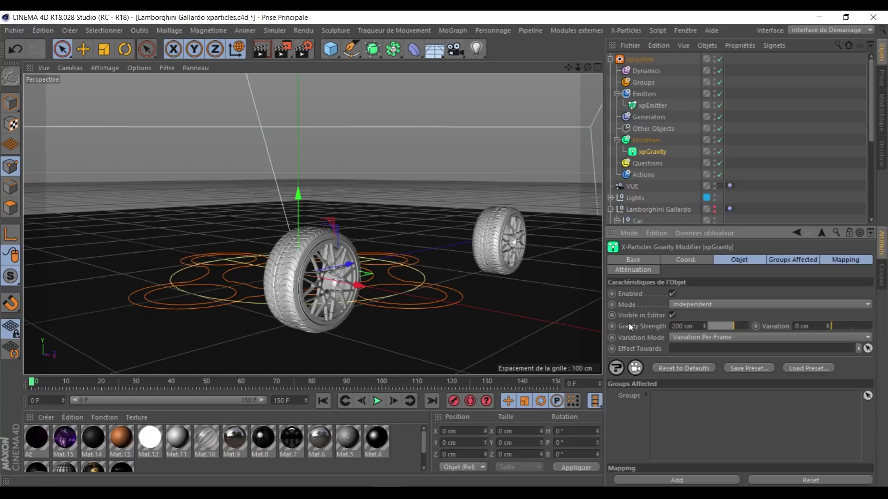
Step: Add a Wind motion modifier to the xpSystem's Modifiers folder
{"action": "left_click", "coordinate": [665, 139]}
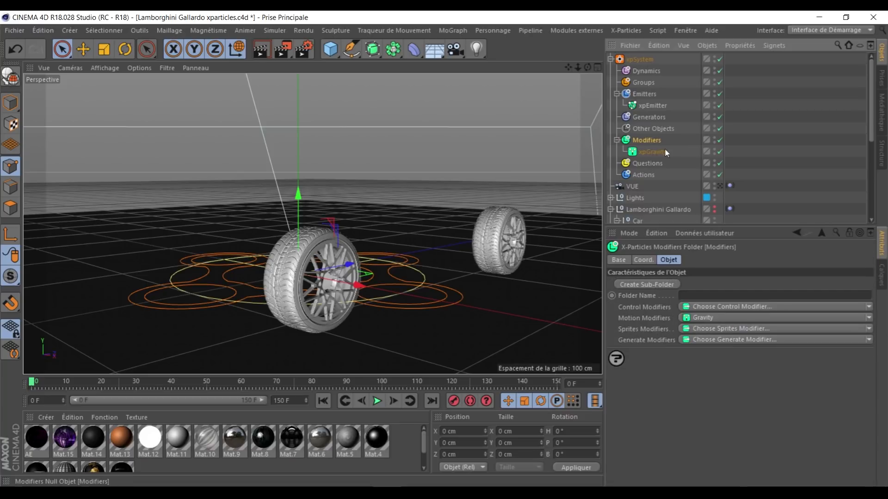
{"action": "left_click", "coordinate": [868, 319]}
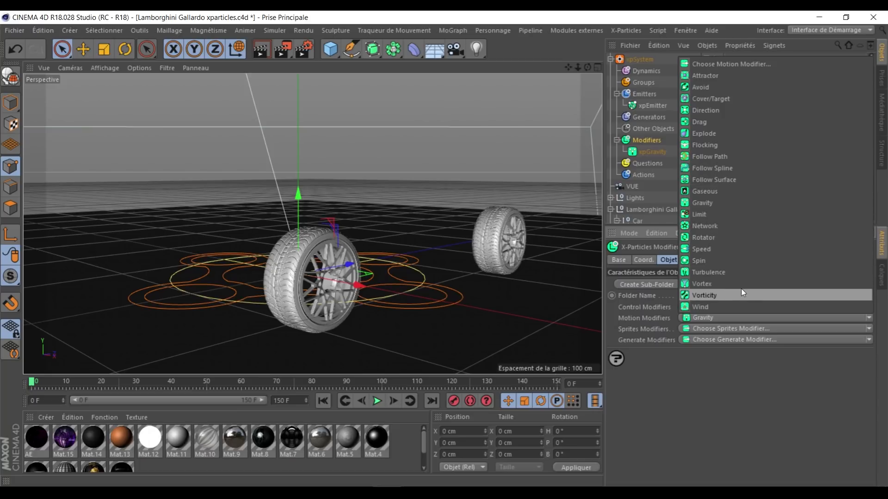
{"action": "left_click", "coordinate": [729, 305]}
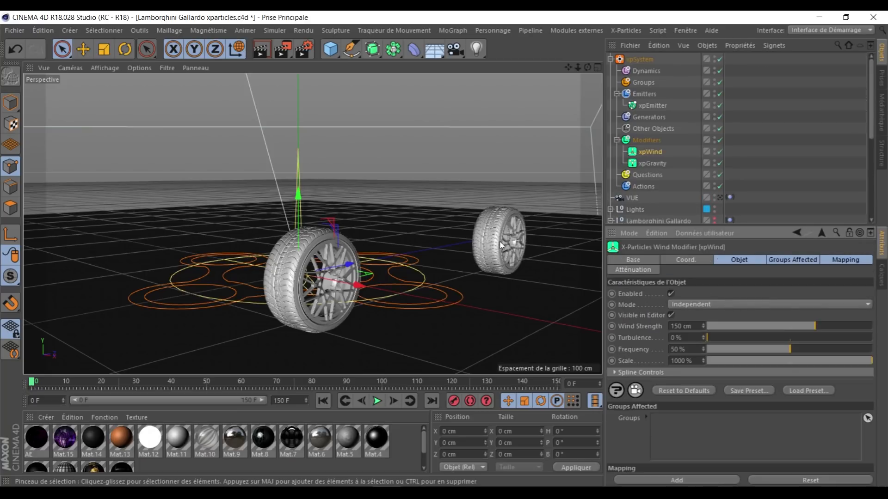
Step: Disable the xpEmitter and move xpWind in the Top view to a point ahead of the car, offset toward its wheels along X
{"action": "middle_click", "coordinate": [366, 369]}
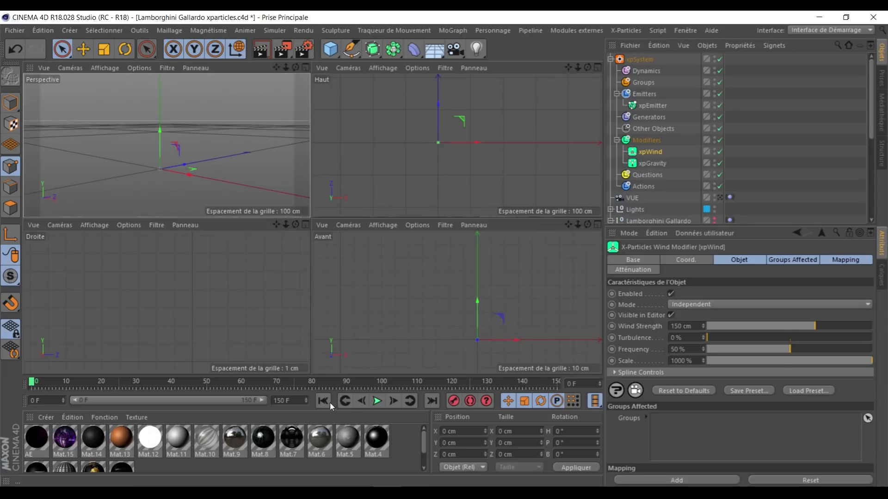
{"action": "left_click", "coordinate": [720, 106]}
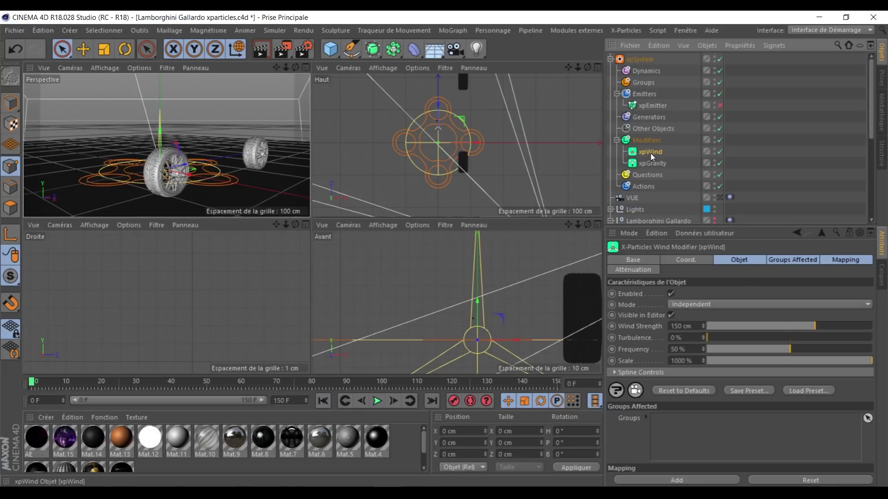
{"action": "middle_click", "coordinate": [484, 154]}
{"action": "left_click_drag", "start_coordinate": [257, 300], "coordinate": [270, 314]}
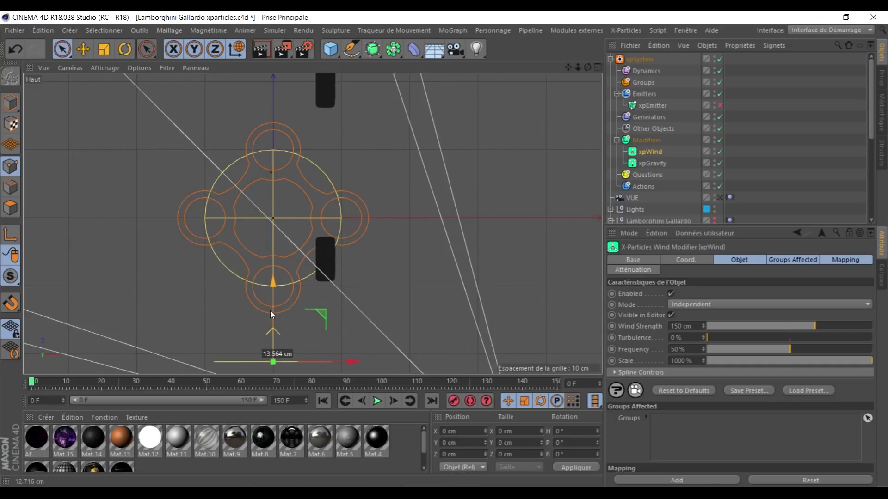
{"action": "left_click_drag", "start_coordinate": [336, 362], "coordinate": [384, 364]}
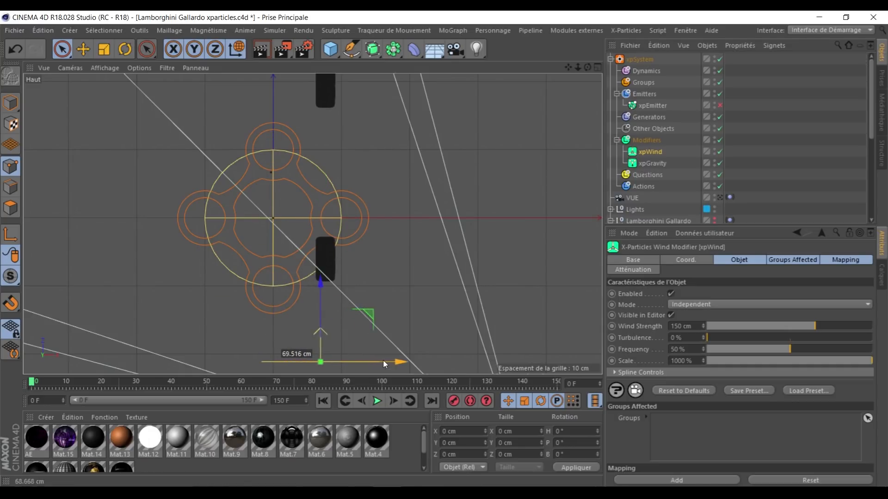
Step: Rotate xpWind slightly in the Top view so it blows diagonally toward the car, and switch to the Move tool
{"action": "key", "text": "r"}
{"action": "left_click_drag", "start_coordinate": [369, 331], "coordinate": [354, 319]}
{"action": "left_click", "coordinate": [84, 48]}
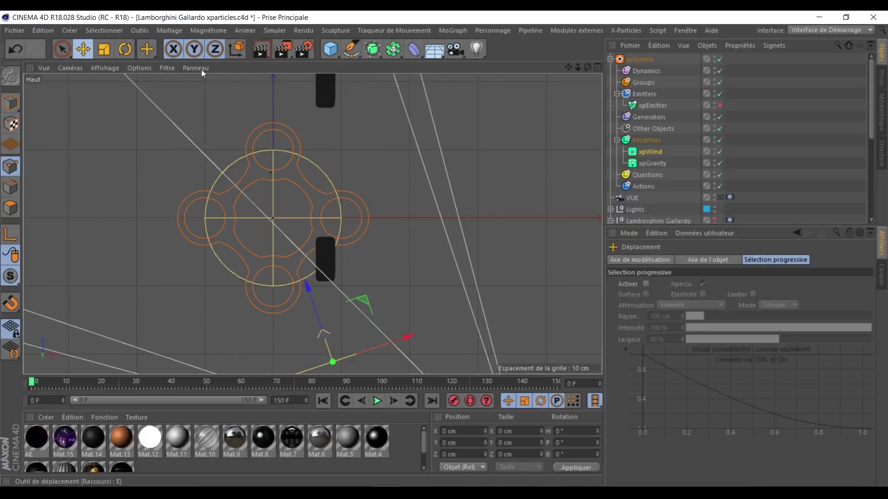
Step: Set xpWind's Wind Strength to 110 cm and return to the full Perspective view
{"action": "left_click", "coordinate": [652, 152]}
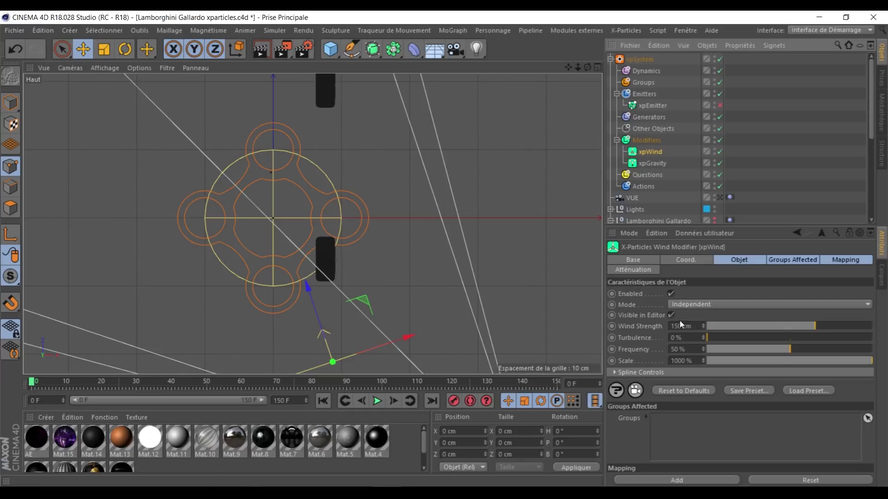
{"action": "left_click", "coordinate": [696, 327]}
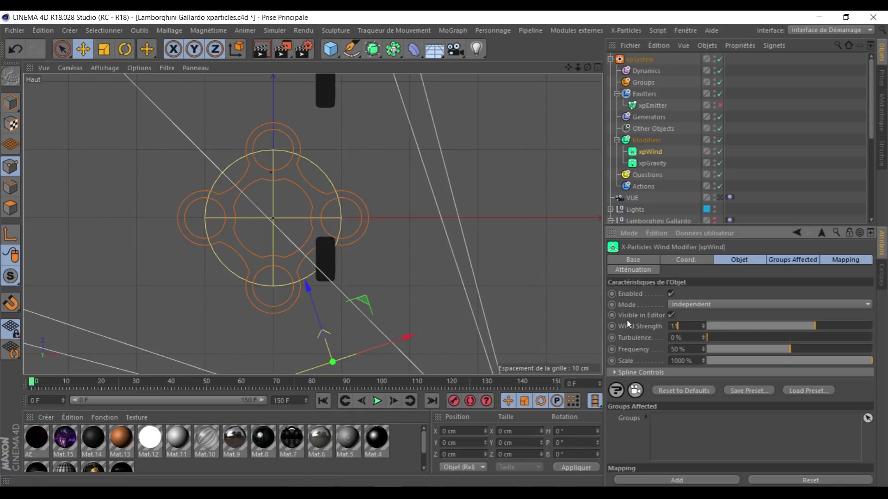
{"action": "middle_click", "coordinate": [471, 238]}
{"action": "middle_click", "coordinate": [110, 124]}
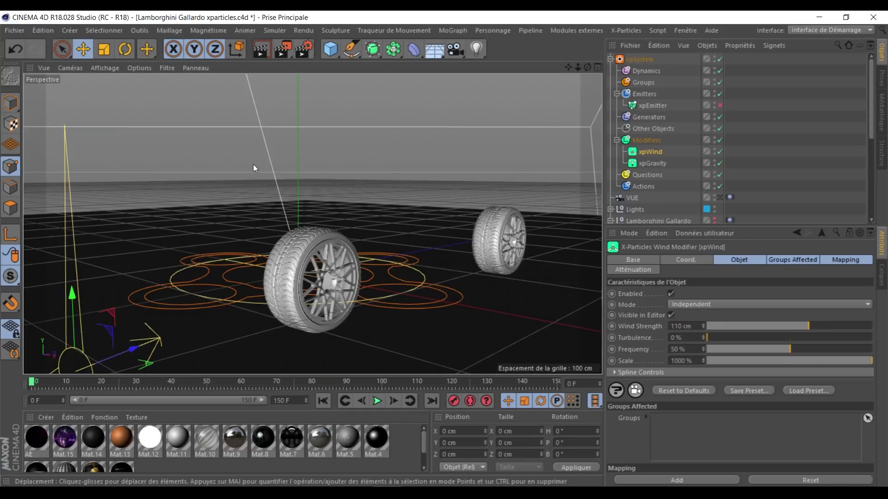
Step: Raise xpWind slightly in the Perspective view, tilt it with the Rotate tool, and return to the Move tool
{"action": "left_click_drag", "start_coordinate": [65, 315], "coordinate": [44, 310]}
{"action": "left_click", "coordinate": [124, 48]}
{"action": "left_click", "coordinate": [83, 49]}
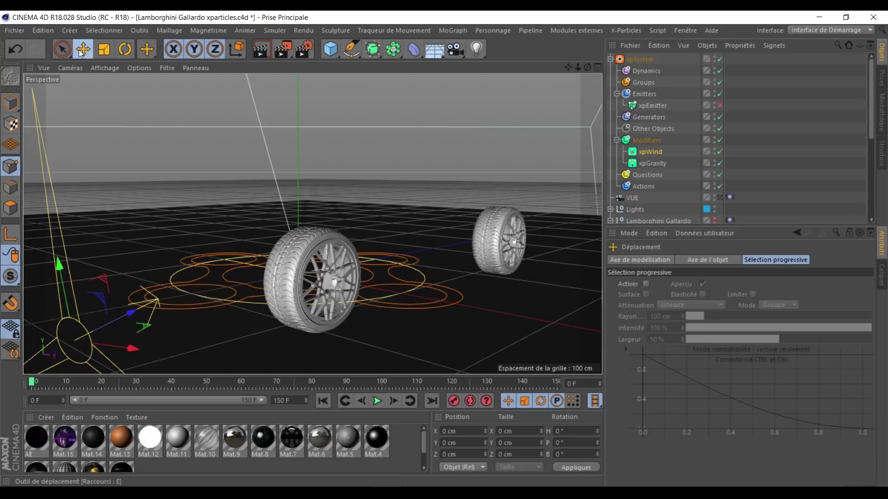
{"action": "left_click", "coordinate": [802, 154]}
Step: Add an Attractor motion modifier to the xpSystem's Modifiers folder
{"action": "left_click", "coordinate": [646, 140]}
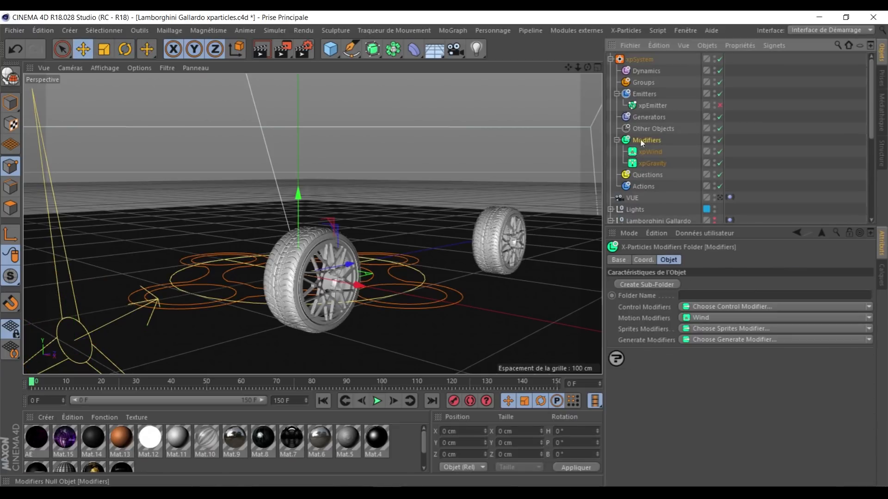
{"action": "left_click", "coordinate": [870, 307]}
{"action": "left_click", "coordinate": [836, 385]}
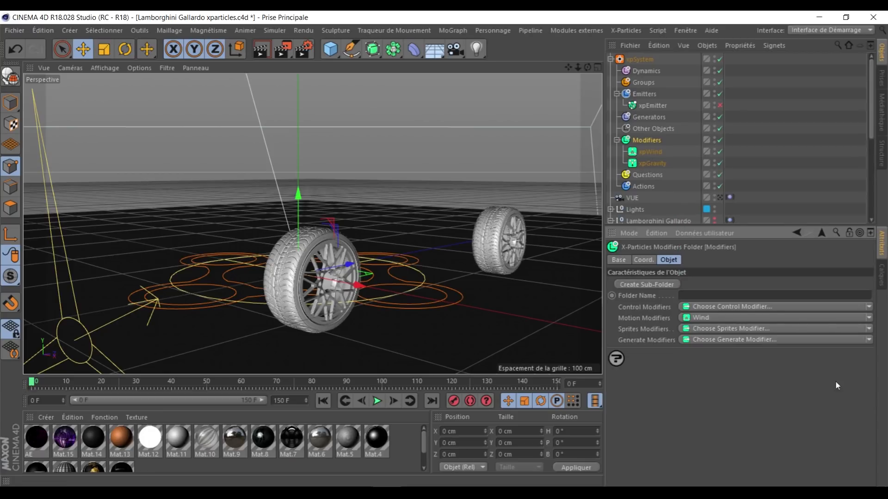
{"action": "left_click", "coordinate": [869, 318]}
{"action": "left_click", "coordinate": [720, 74]}
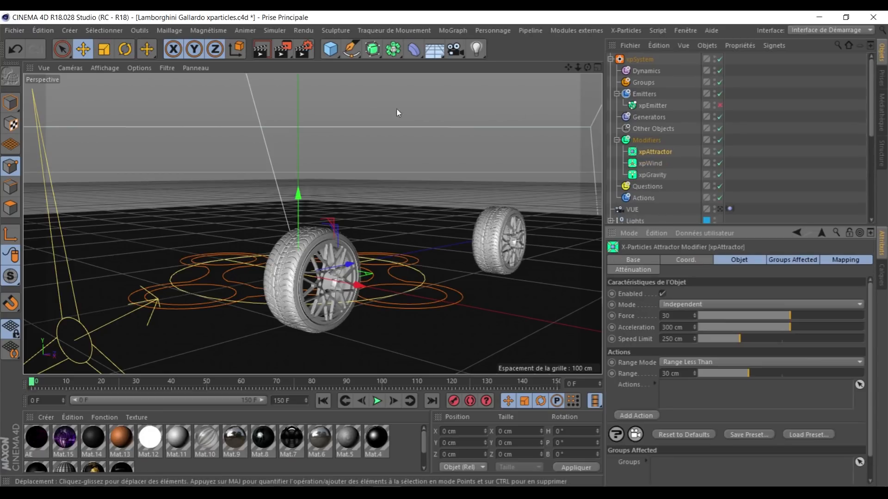
Step: Move xpAttractor along Z in the Top view to a point behind the car's rear wheels
{"action": "middle_click", "coordinate": [291, 178]}
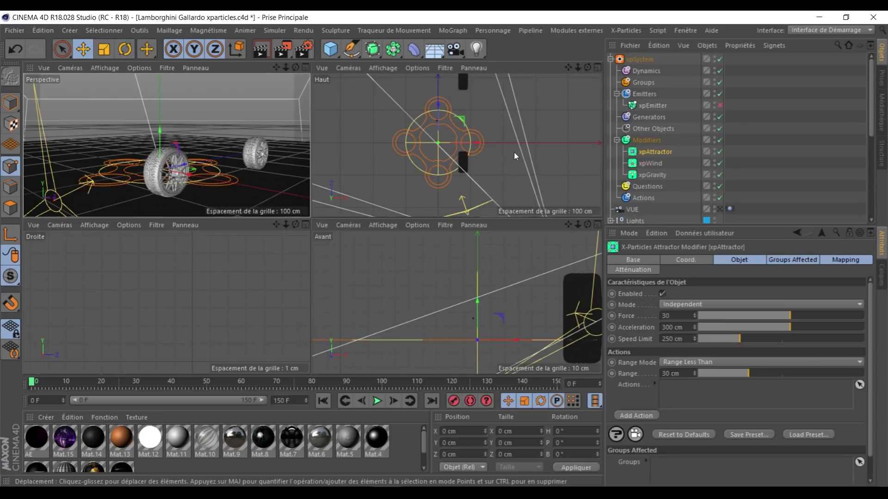
{"action": "middle_click", "coordinate": [464, 146]}
{"action": "left_click_drag", "start_coordinate": [274, 187], "coordinate": [289, 107]}
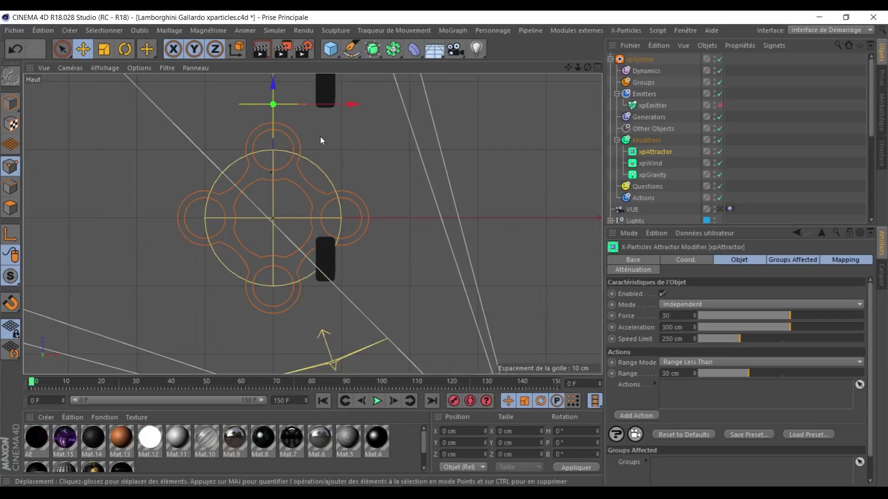
{"action": "left_click_drag", "start_coordinate": [320, 136], "coordinate": [343, 293]}
{"action": "left_click_drag", "start_coordinate": [302, 234], "coordinate": [305, 132]}
{"action": "middle_click", "coordinate": [295, 183]}
{"action": "middle_click", "coordinate": [179, 150]}
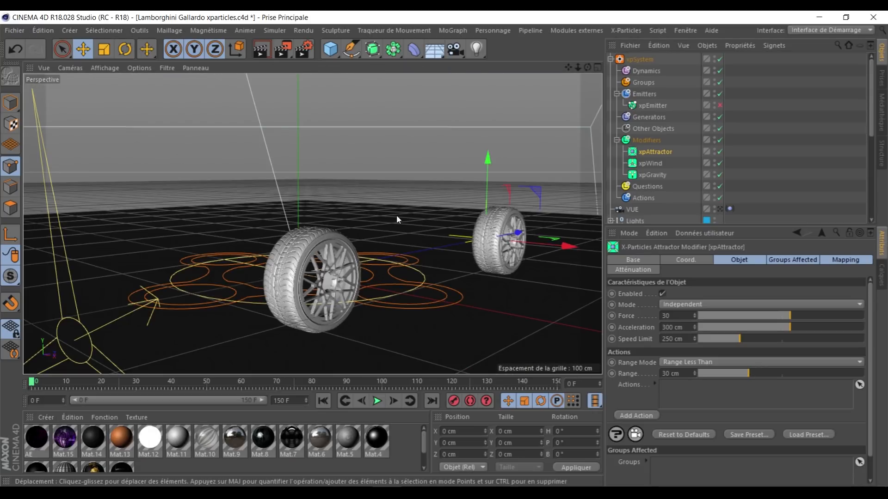
Step: Adjust xpAttractor's position behind the rear wheel in the Right view and return to the full Perspective view
{"action": "middle_click", "coordinate": [417, 229]}
{"action": "middle_click", "coordinate": [266, 311]}
{"action": "scroll", "coordinate": [318, 272], "scroll_direction": "down", "scroll_amount": 3}
{"action": "scroll", "coordinate": [517, 286], "scroll_direction": "down", "scroll_amount": 3}
{"action": "scroll", "coordinate": [359, 218], "scroll_direction": "down", "scroll_amount": 8}
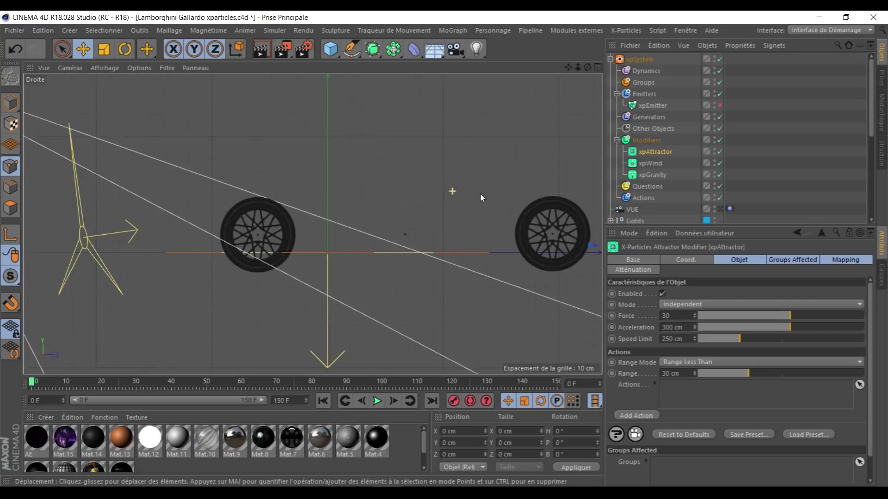
{"action": "left_click_drag", "start_coordinate": [486, 224], "coordinate": [462, 227]}
{"action": "left_click_drag", "start_coordinate": [322, 219], "coordinate": [391, 242]}
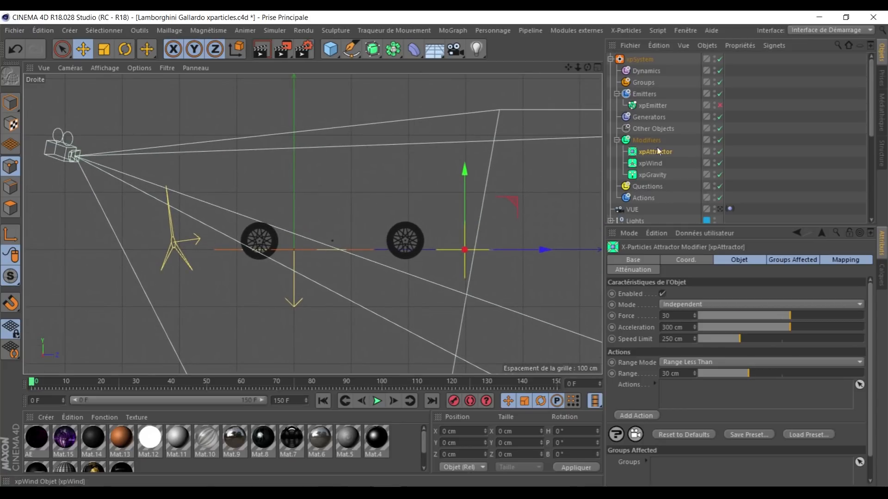
{"action": "middle_click", "coordinate": [116, 155]}
{"action": "middle_click", "coordinate": [128, 155]}
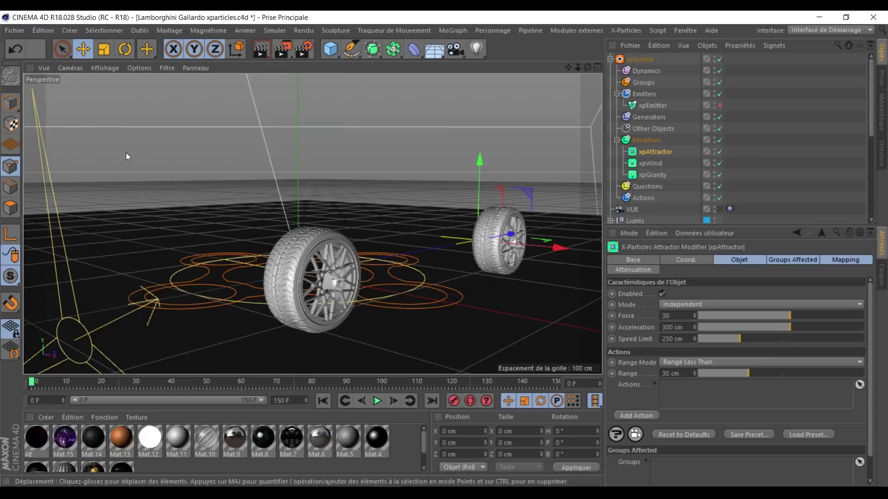
Step: Make the Lamborghini Gallardo group visible again and add an xpCollider tag to headlights_glass
{"action": "left_click", "coordinate": [782, 149]}
{"action": "scroll", "coordinate": [635, 157], "scroll_direction": "down", "scroll_amount": 3}
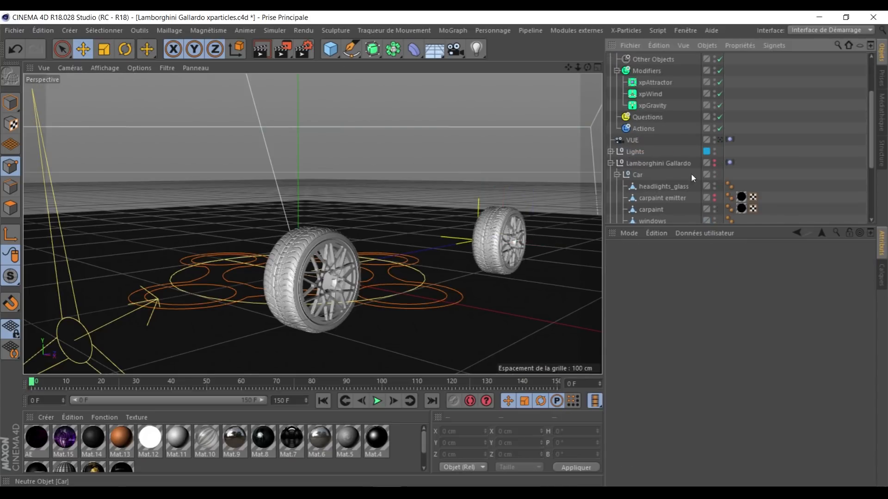
{"action": "left_click", "coordinate": [715, 160]}
{"action": "scroll", "coordinate": [731, 174], "scroll_direction": "down", "scroll_amount": 3}
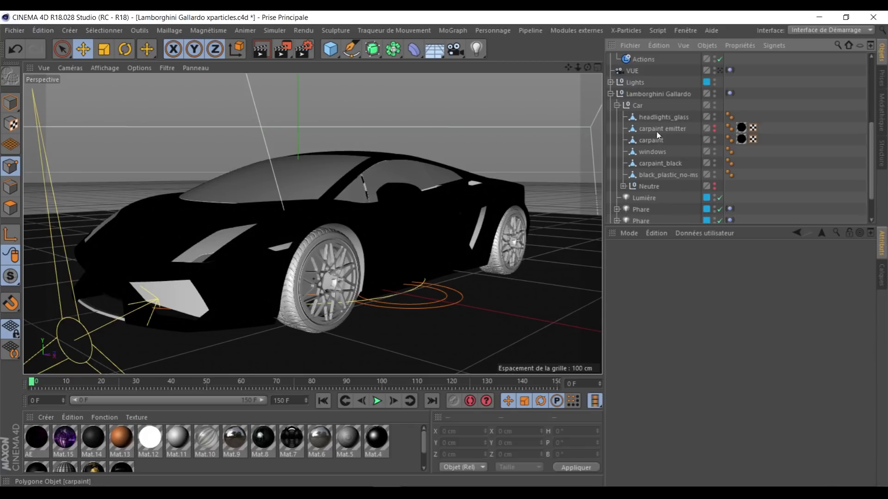
{"action": "right_click", "coordinate": [661, 117]}
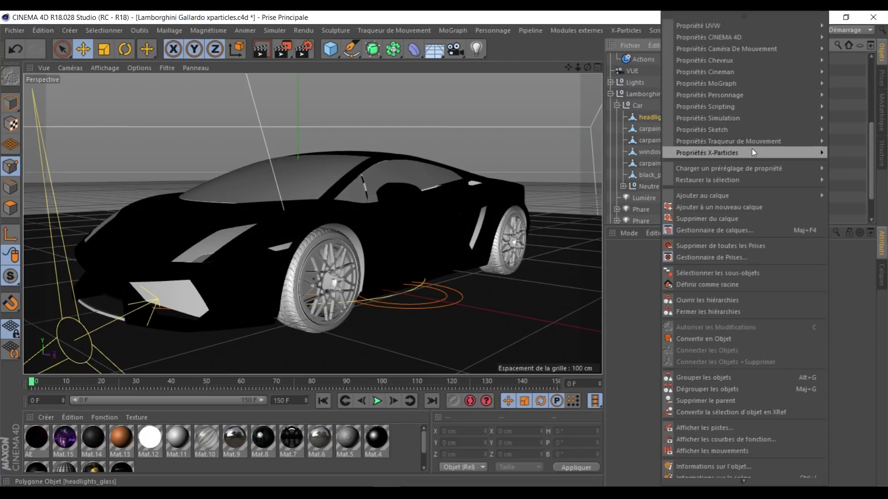
{"action": "mouse_move", "coordinate": [752, 150]}
{"action": "left_click", "coordinate": [865, 162]}
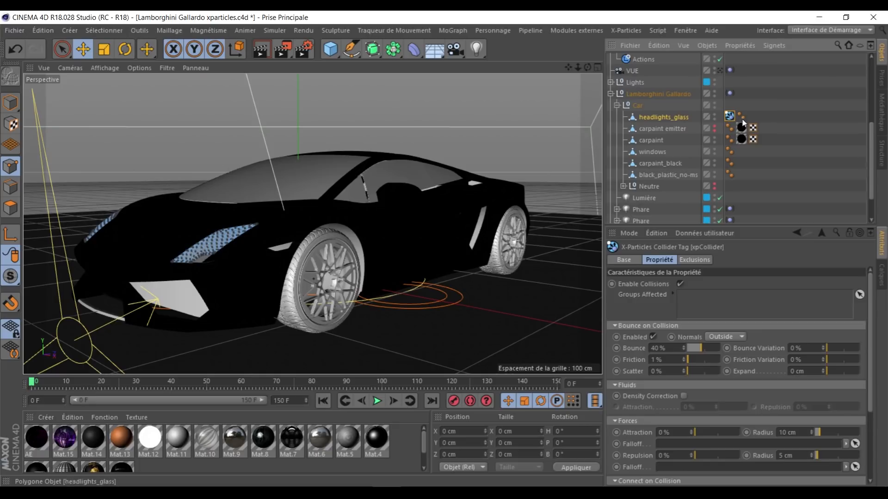
Step: Add xpCollider tags to the tire and rim objects of the wheels and clear the selection
{"action": "left_click_drag", "start_coordinate": [676, 138], "coordinate": [678, 139]}
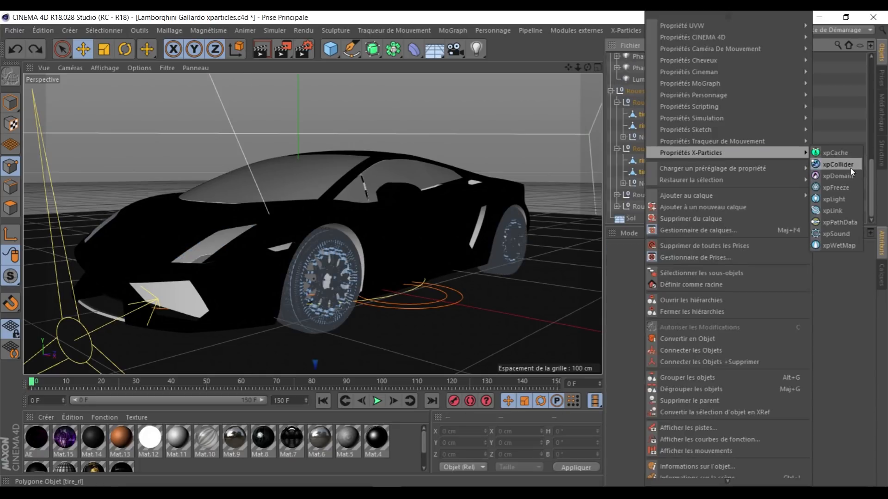
{"action": "left_click", "coordinate": [851, 168]}
{"action": "left_click", "coordinate": [764, 162]}
Step: Add a Cache Object to the xpSystem and bring its Build settings fully into view
{"action": "scroll", "coordinate": [768, 165], "scroll_direction": "up", "scroll_amount": 2}
{"action": "scroll", "coordinate": [768, 166], "scroll_direction": "up", "scroll_amount": 4}
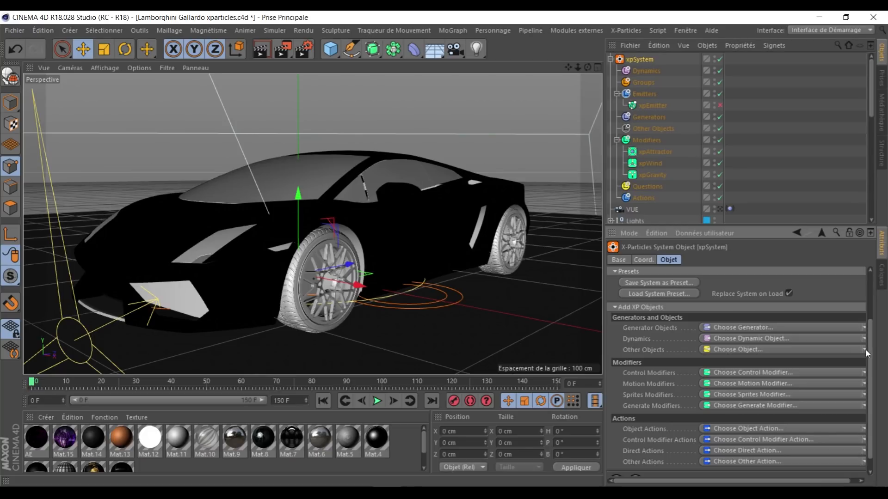
{"action": "left_click", "coordinate": [864, 349]}
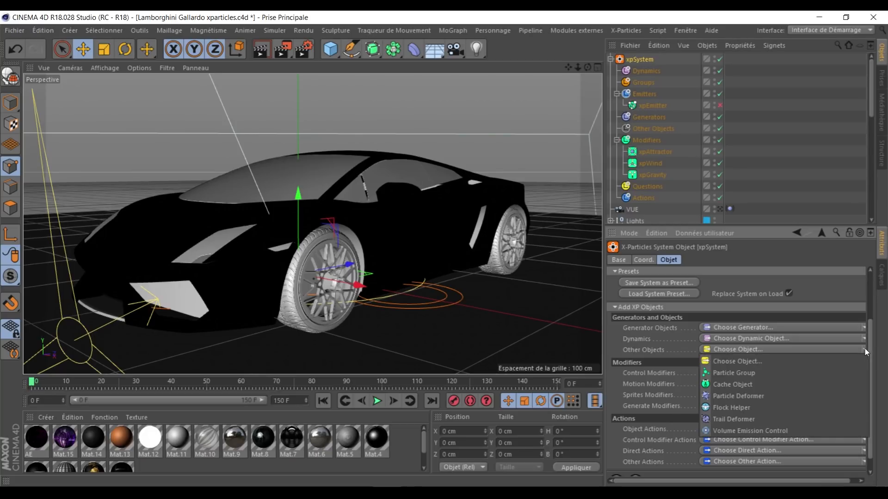
{"action": "left_click", "coordinate": [733, 387]}
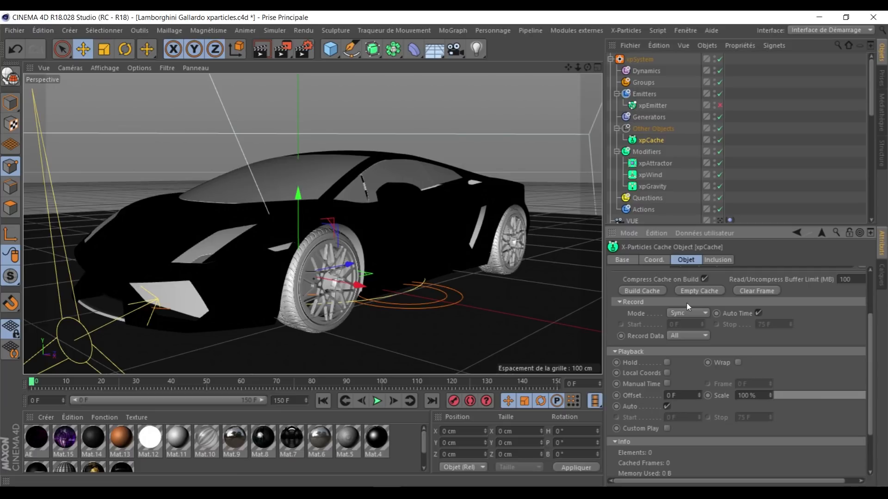
{"action": "left_click_drag", "start_coordinate": [603, 298], "coordinate": [584, 299]}
{"action": "scroll", "coordinate": [792, 327], "scroll_direction": "up", "scroll_amount": 2}
{"action": "scroll", "coordinate": [798, 395], "scroll_direction": "up", "scroll_amount": 2}
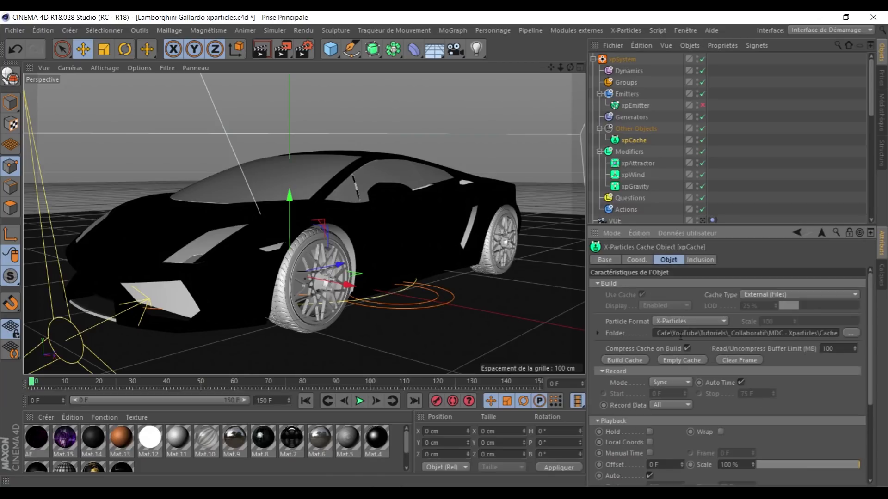
Step: Enable the xpEmitter and build the xpCache, overwriting the existing cache
{"action": "left_click", "coordinate": [642, 362]}
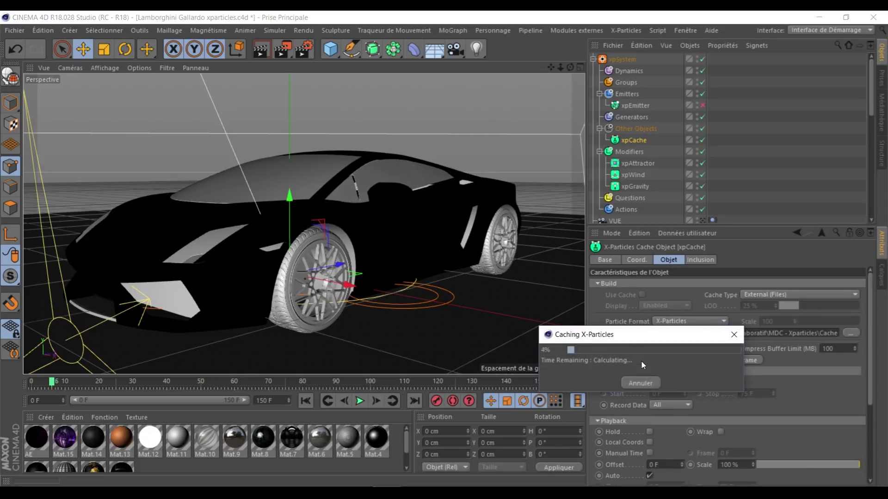
{"action": "left_click", "coordinate": [641, 384]}
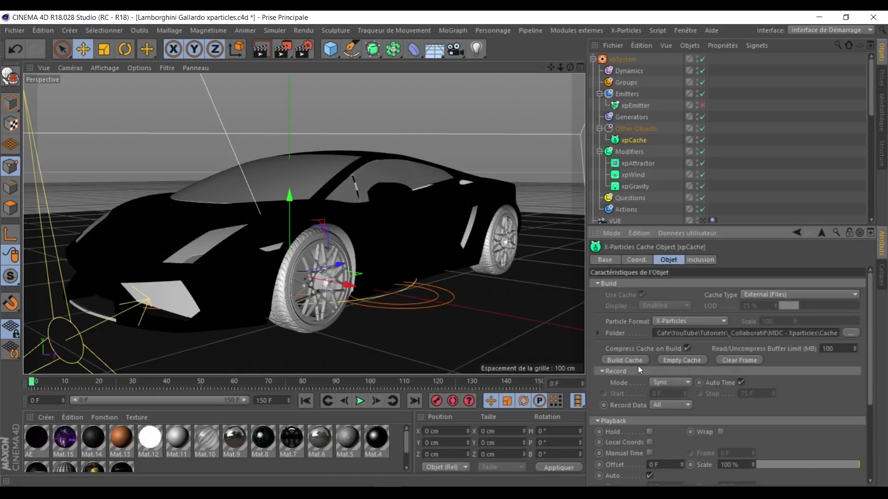
{"action": "left_click", "coordinate": [701, 105]}
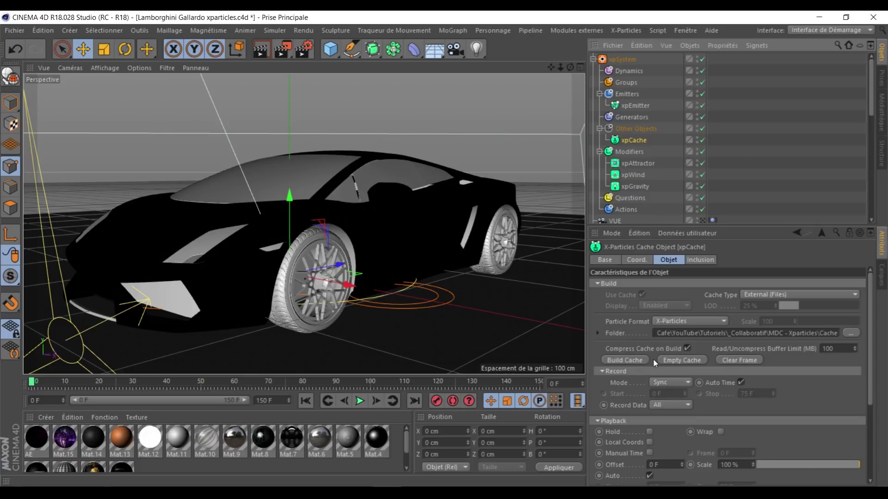
{"action": "left_click", "coordinate": [632, 361]}
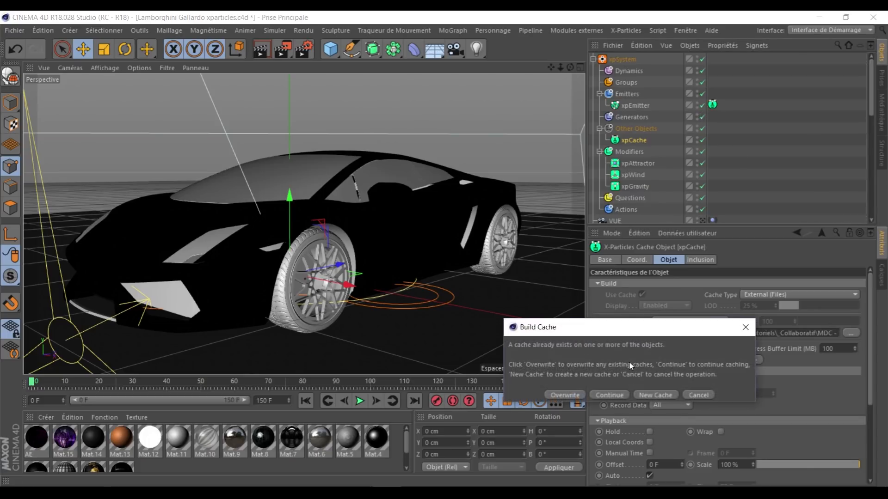
{"action": "left_click", "coordinate": [753, 325]}
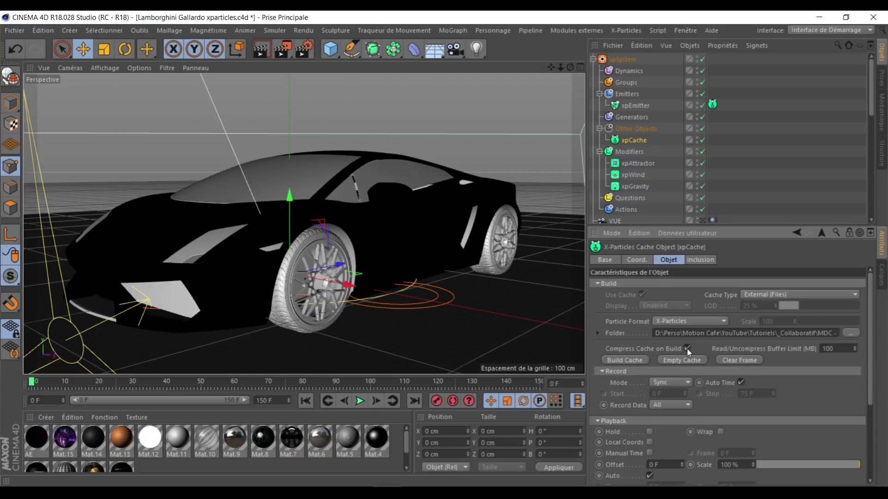
{"action": "left_click", "coordinate": [636, 359]}
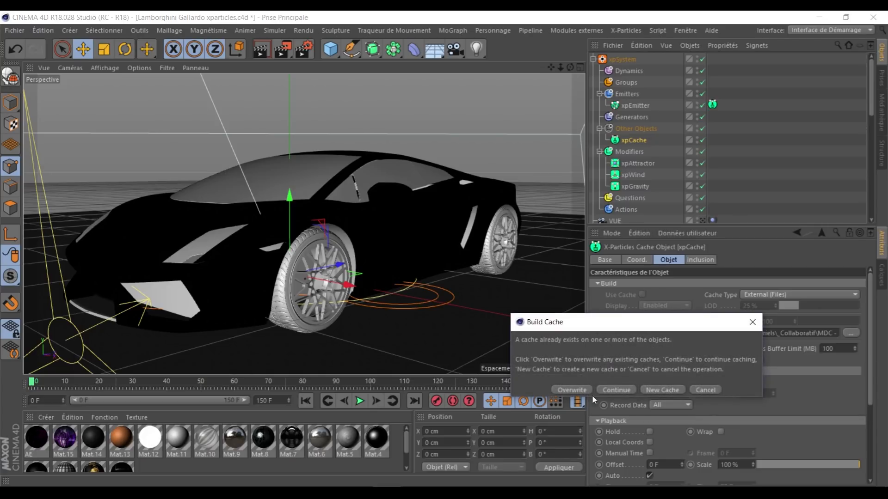
{"action": "left_click", "coordinate": [586, 388]}
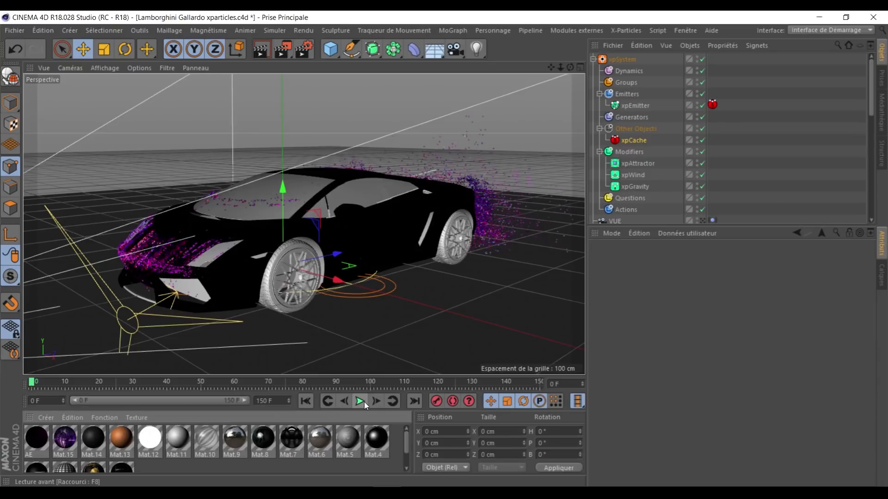
Step: Play the cached particle animation and toggle the xpEmitter's Full Lifespan option
{"action": "left_click", "coordinate": [364, 405]}
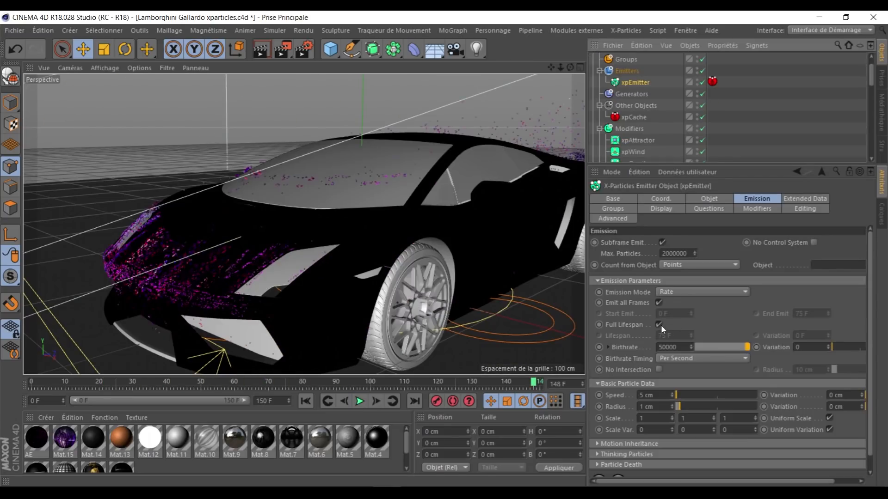
{"action": "left_click", "coordinate": [659, 323]}
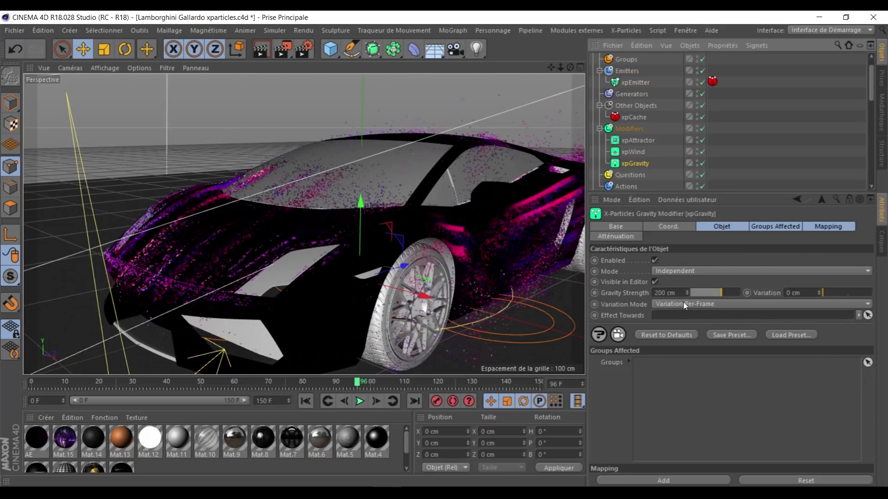
Step: Set xpGravity's Gravity Strength to 50 cm and xpWind's Wind Strength to 90 cm
{"action": "type", "text": "50"}
{"action": "key", "text": "Return"}
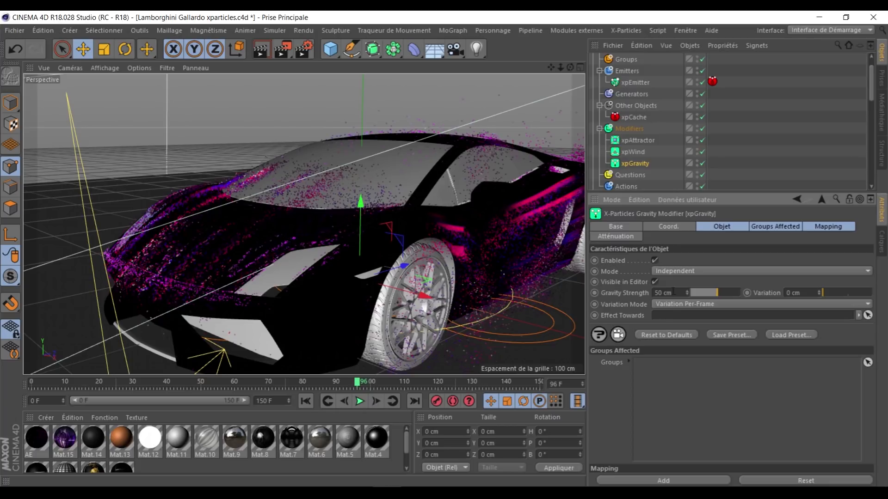
{"action": "left_click", "coordinate": [633, 152]}
{"action": "left_click", "coordinate": [668, 293]}
{"action": "type", "text": "90"}
{"action": "key", "text": "Return"}
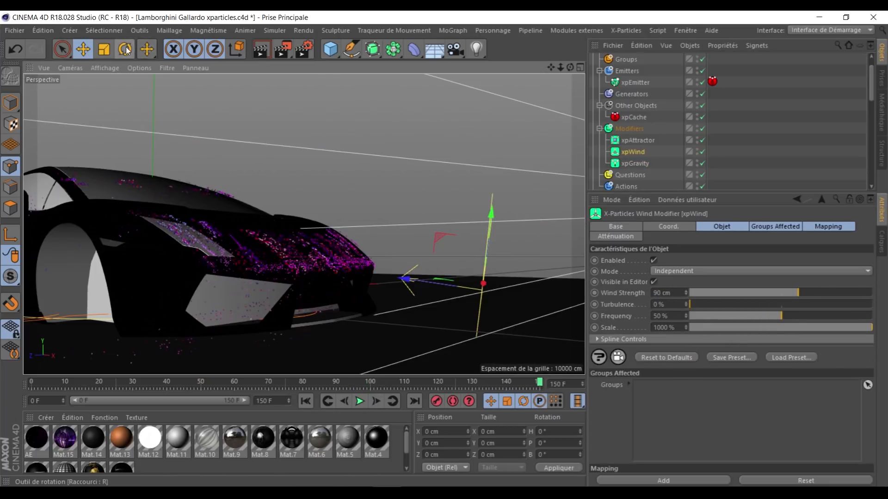
Step: Rotate xpWind so its arrow aims slightly upward over the car's hood
{"action": "left_click", "coordinate": [124, 49]}
{"action": "left_click_drag", "start_coordinate": [504, 250], "coordinate": [512, 257]}
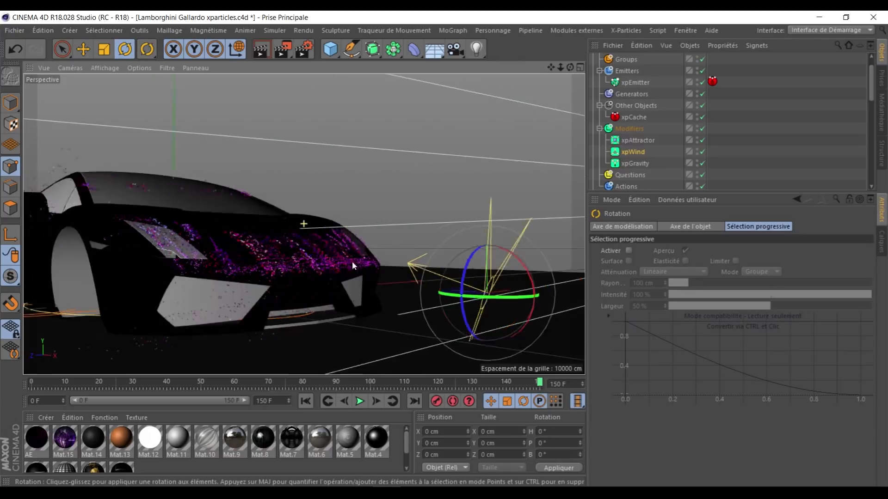
{"action": "left_click_drag", "start_coordinate": [352, 262], "coordinate": [326, 276]}
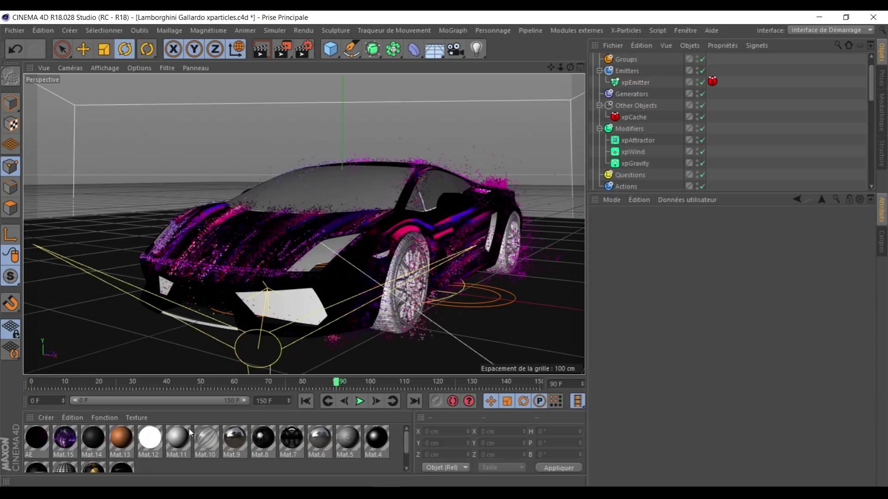
Step: Create an X-Particles Material and assign it to the xpEmitter
{"action": "left_click", "coordinate": [46, 417]}
{"action": "mouse_move", "coordinate": [122, 335]}
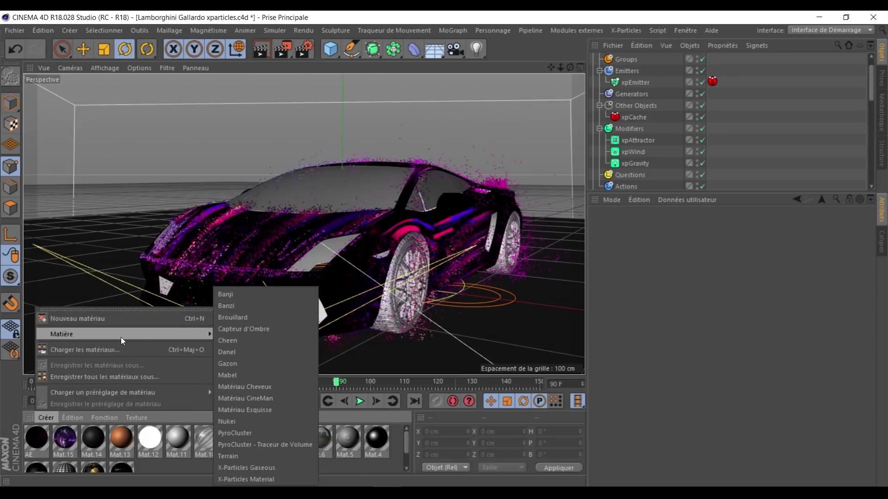
{"action": "left_click", "coordinate": [258, 479]}
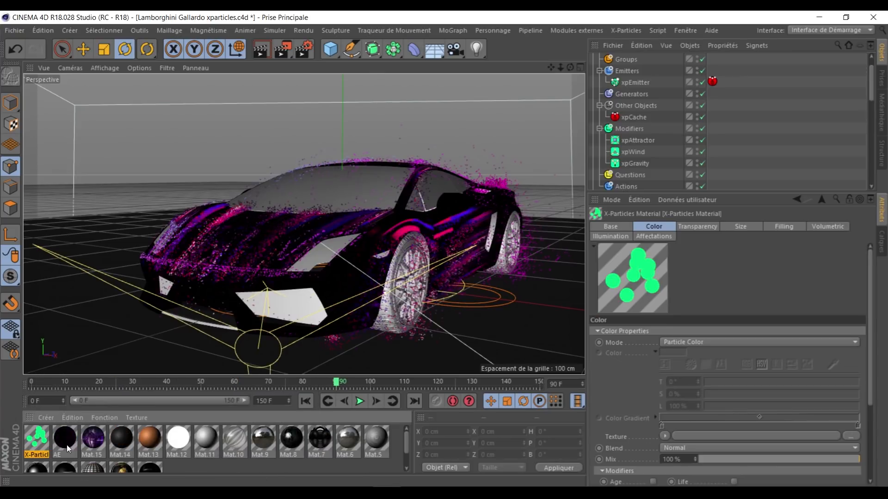
{"action": "left_click_drag", "start_coordinate": [643, 85], "coordinate": [722, 82]}
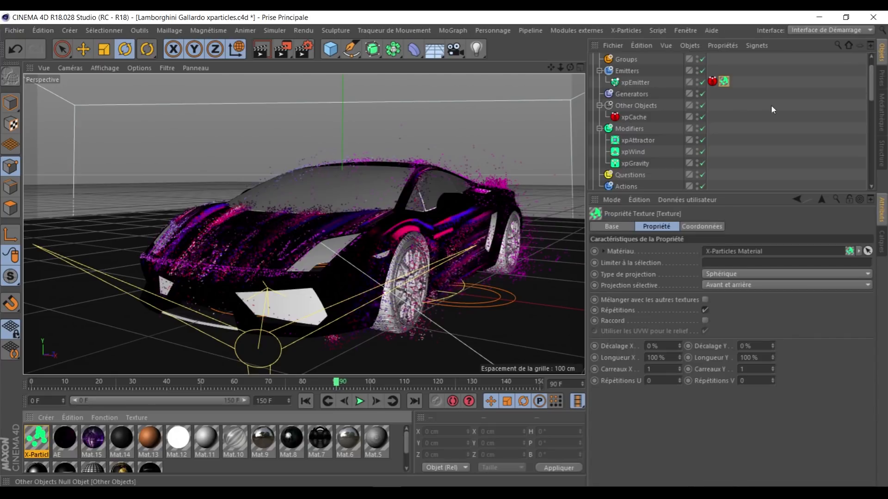
Step: Render the view and set the X-Particles Material's Size Scale to 10%
{"action": "left_click", "coordinate": [259, 54]}
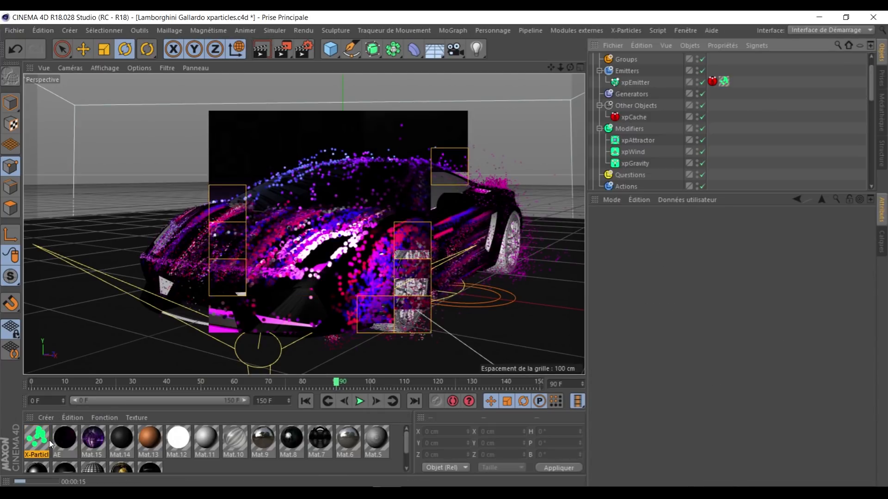
{"action": "left_click", "coordinate": [740, 141]}
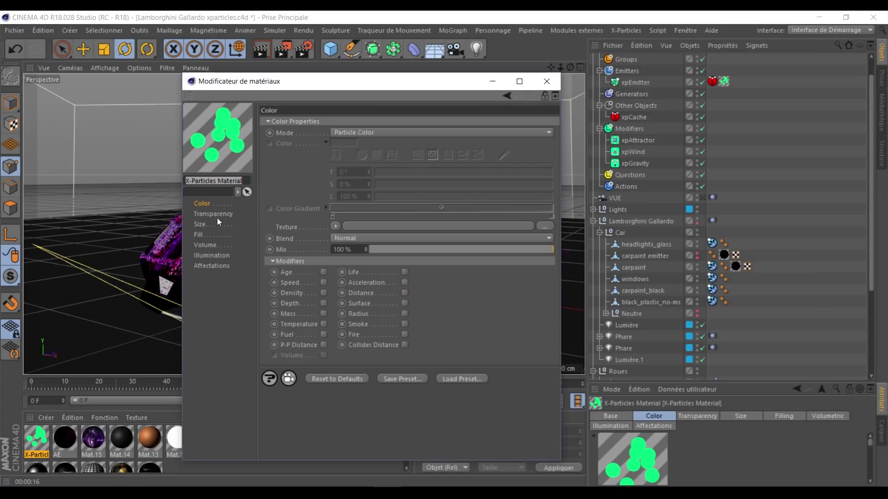
{"action": "left_click", "coordinate": [200, 224]}
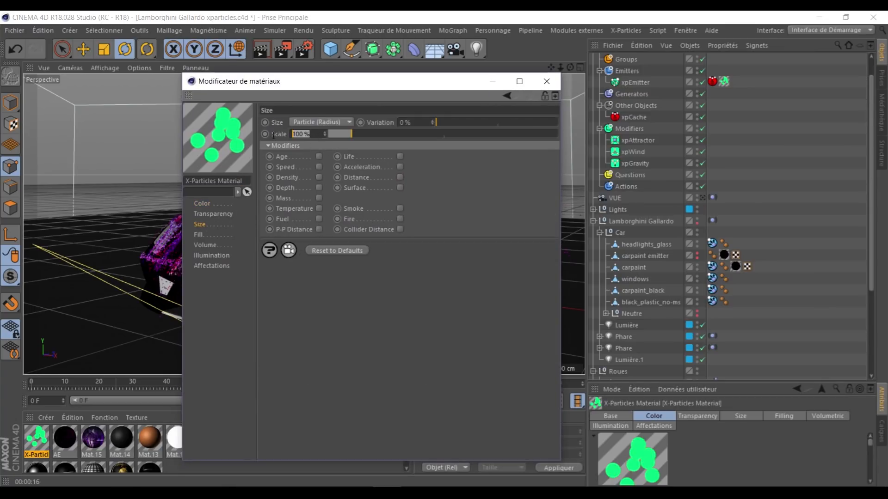
{"action": "type", "text": "10"}
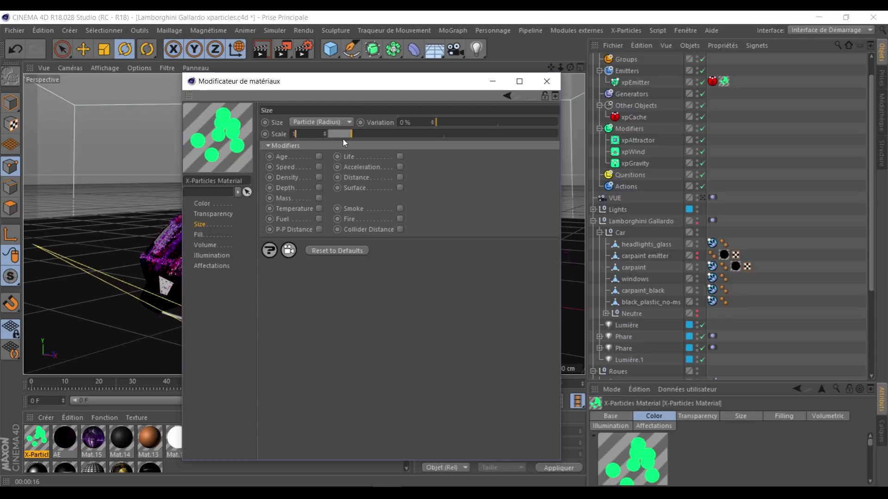
{"action": "key", "text": "Return"}
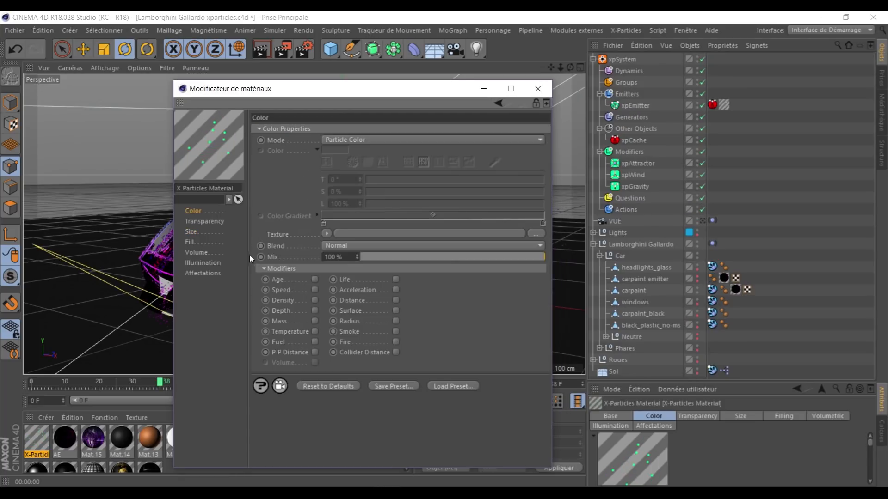
Step: Raise the X-Particles Material's Self Illumination and render the view
{"action": "left_click", "coordinate": [217, 263]}
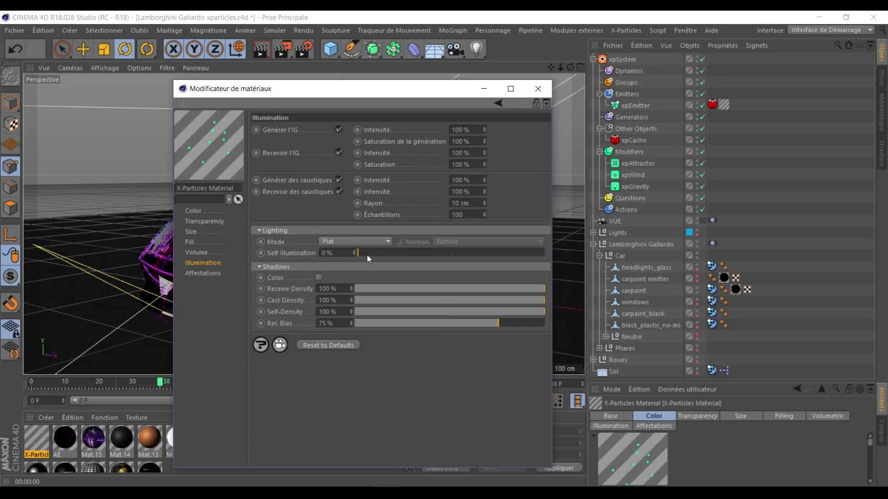
{"action": "left_click_drag", "start_coordinate": [368, 250], "coordinate": [558, 250]}
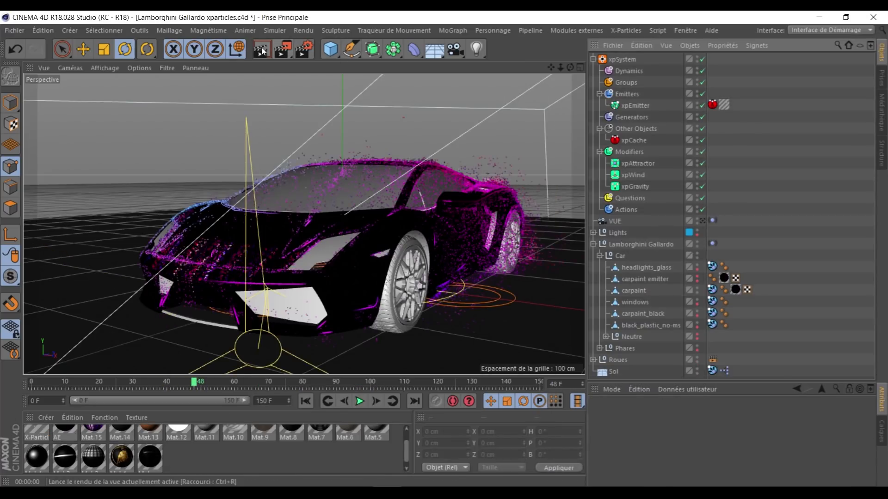
{"action": "left_click", "coordinate": [262, 49]}
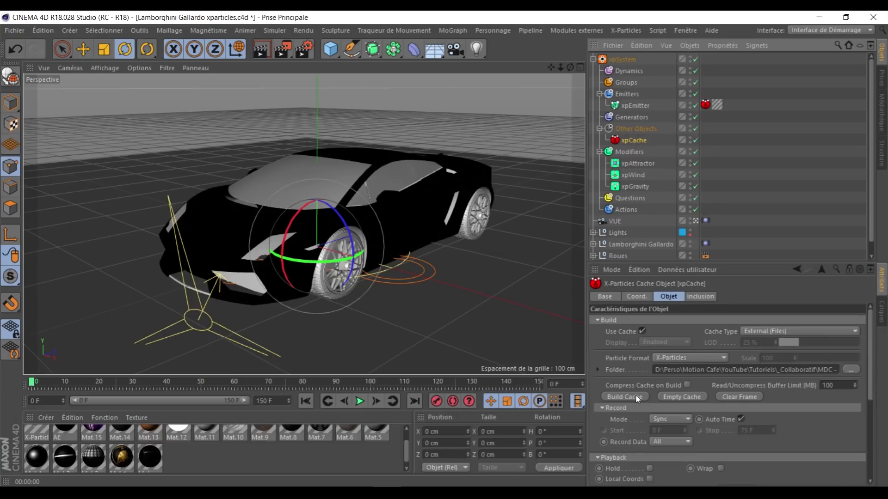
Step: Build a new particle cache from xpCache and play the animation
{"action": "left_click", "coordinate": [637, 396]}
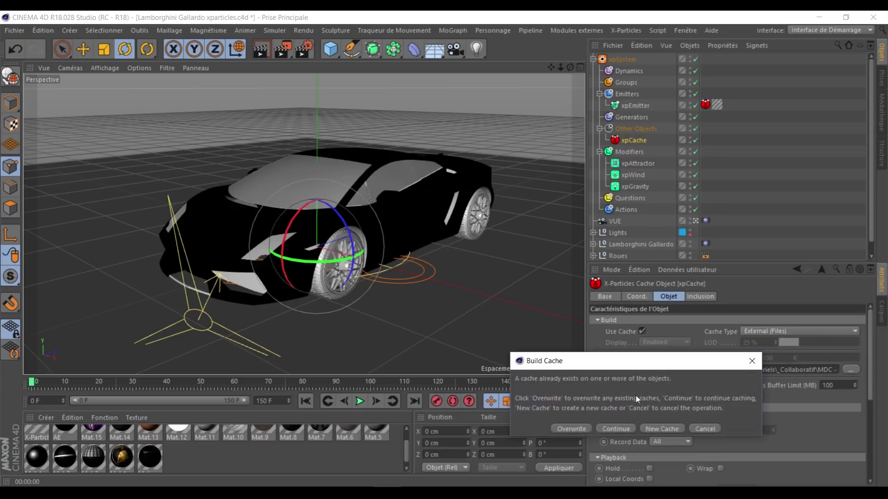
{"action": "left_click", "coordinate": [664, 429]}
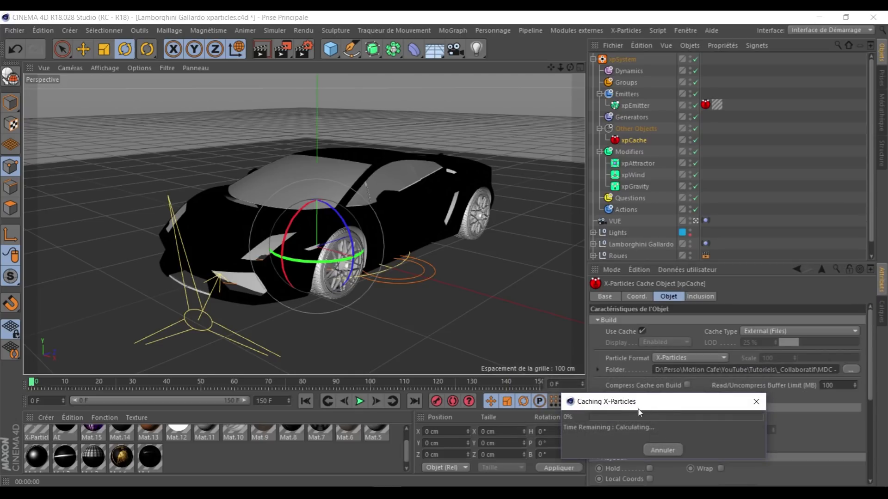
{"action": "left_click", "coordinate": [360, 402]}
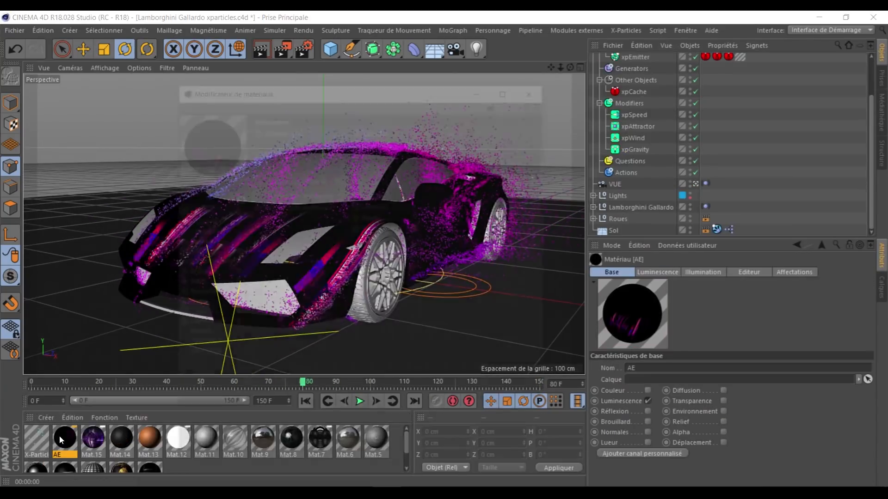
Step: Switch the AE material from Luminescence to a Couleur channel set to black with 0% lightness
{"action": "double_click", "coordinate": [59, 436]}
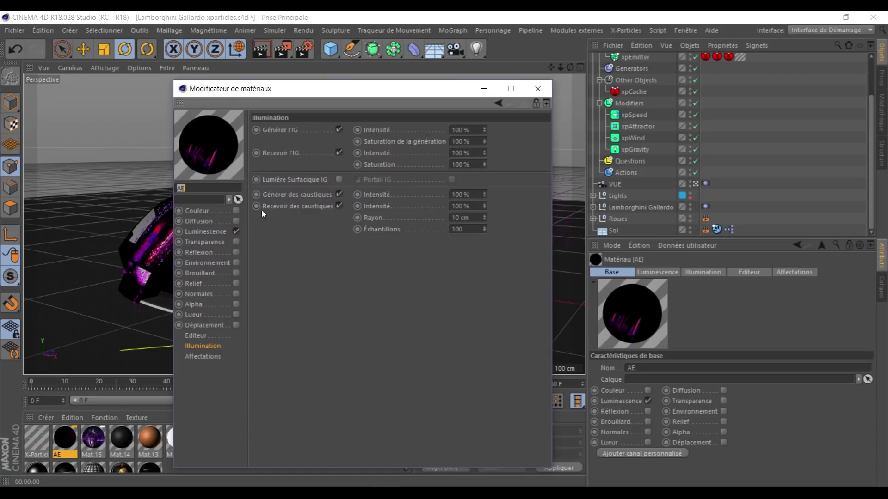
{"action": "left_click", "coordinate": [236, 211]}
{"action": "left_click", "coordinate": [236, 232]}
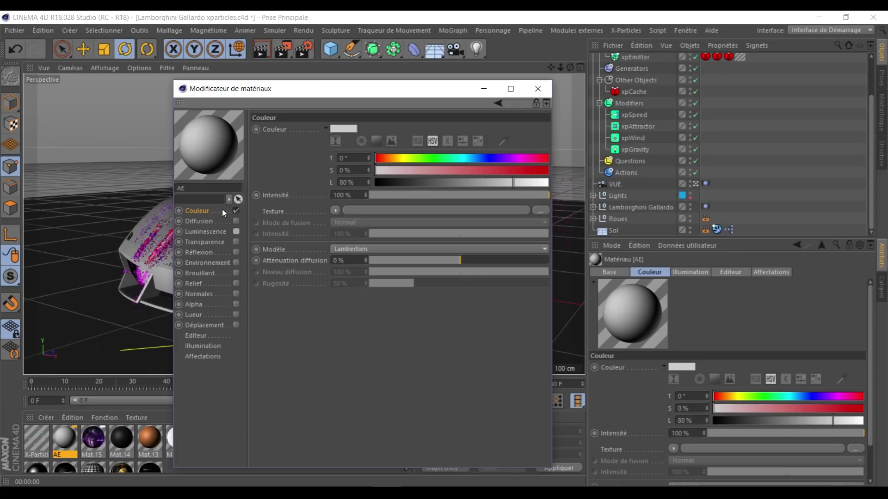
{"action": "left_click_drag", "start_coordinate": [387, 186], "coordinate": [344, 181]}
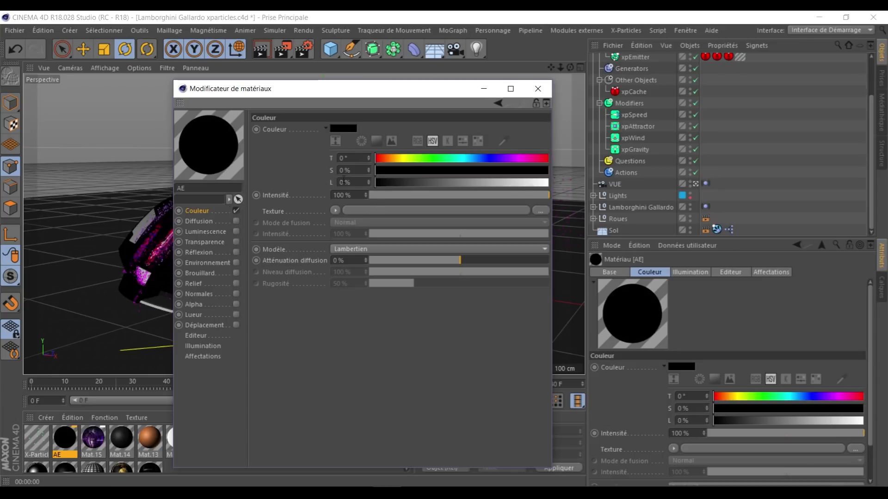
{"action": "left_click", "coordinate": [536, 89]}
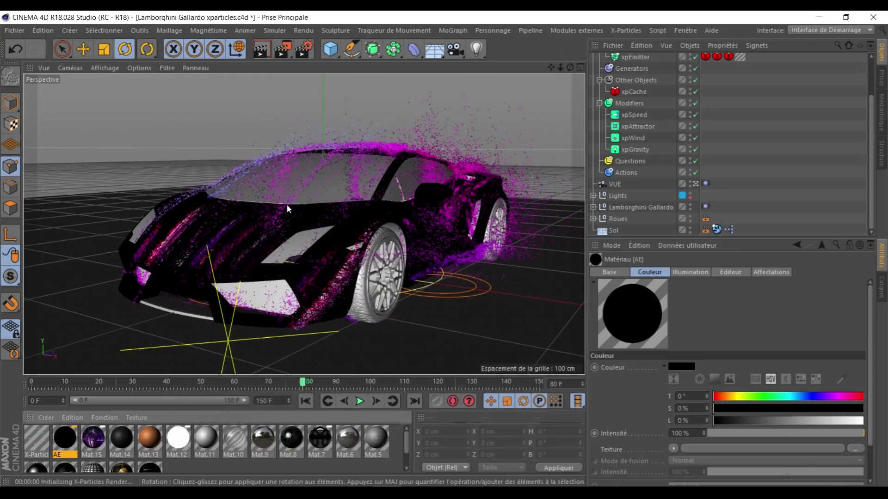
Step: Render the view, play the animation to frame 94, and render that frame to check the isolated particles
{"action": "key", "text": "ctrl+r"}
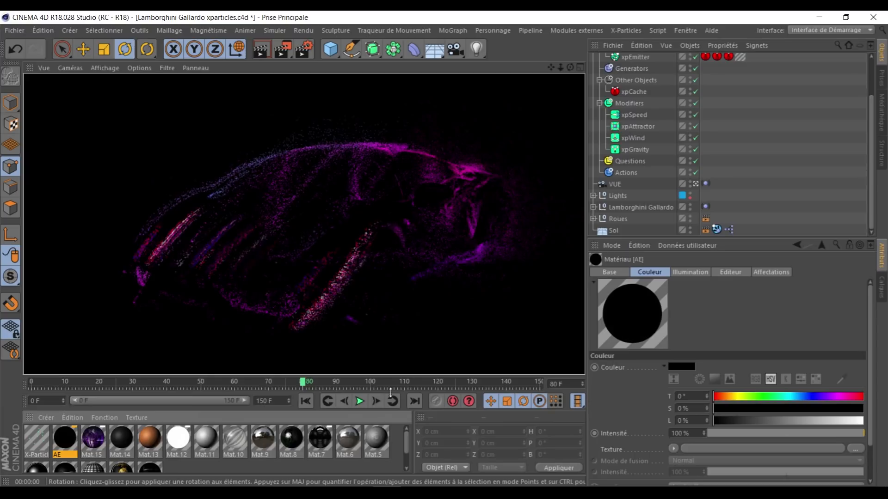
{"action": "left_click", "coordinate": [360, 401]}
{"action": "left_click", "coordinate": [360, 401]}
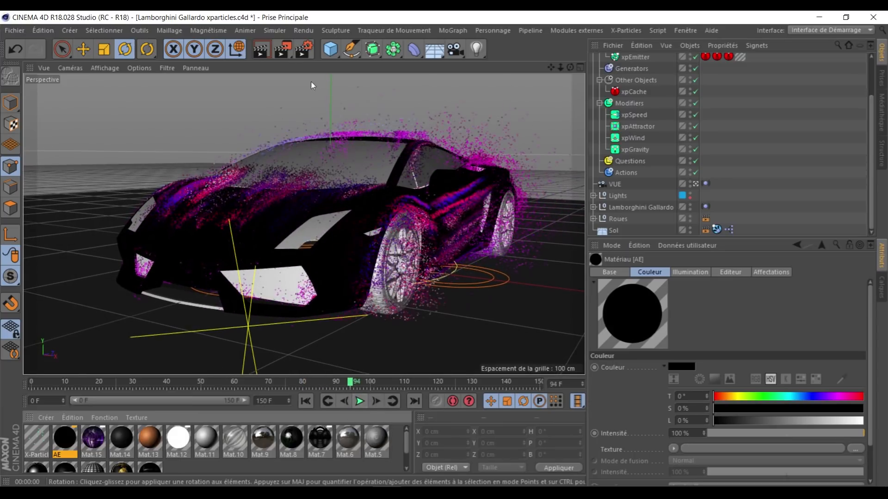
{"action": "key", "text": "ctrl+r"}
Step: Set the render to save JPEG images and play the rendered particle frames in the Picture Viewer
{"action": "key", "text": "shift+f"}
{"action": "key", "text": "ctrl+b"}
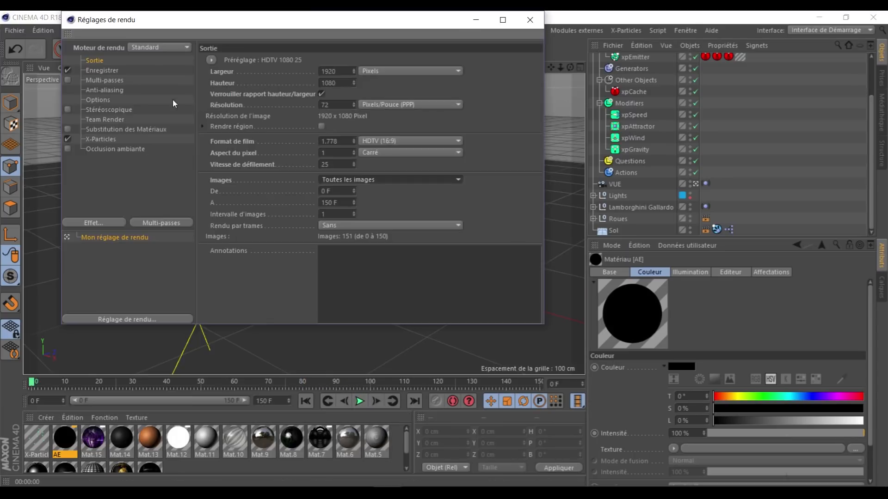
{"action": "left_click", "coordinate": [102, 70]}
{"action": "left_click", "coordinate": [403, 92]}
{"action": "left_click", "coordinate": [473, 90]}
{"action": "left_click", "coordinate": [474, 90]}
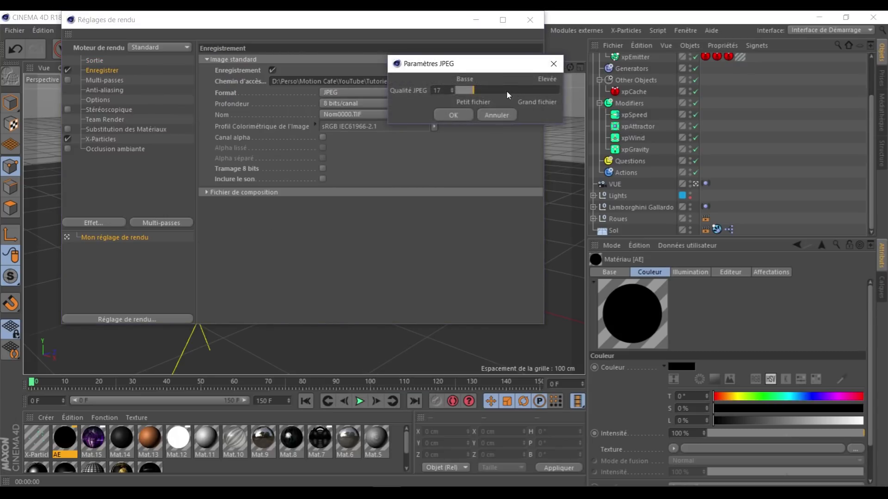
{"action": "left_click", "coordinate": [454, 115]}
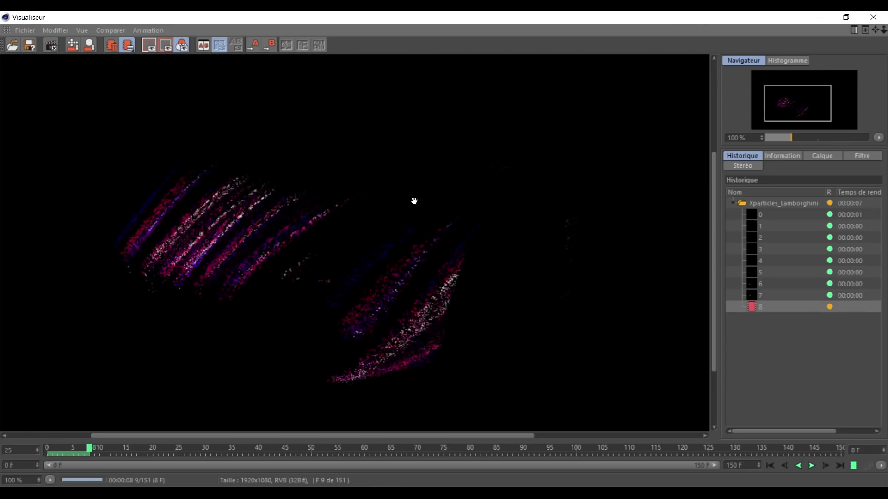
{"action": "left_click", "coordinate": [812, 465]}
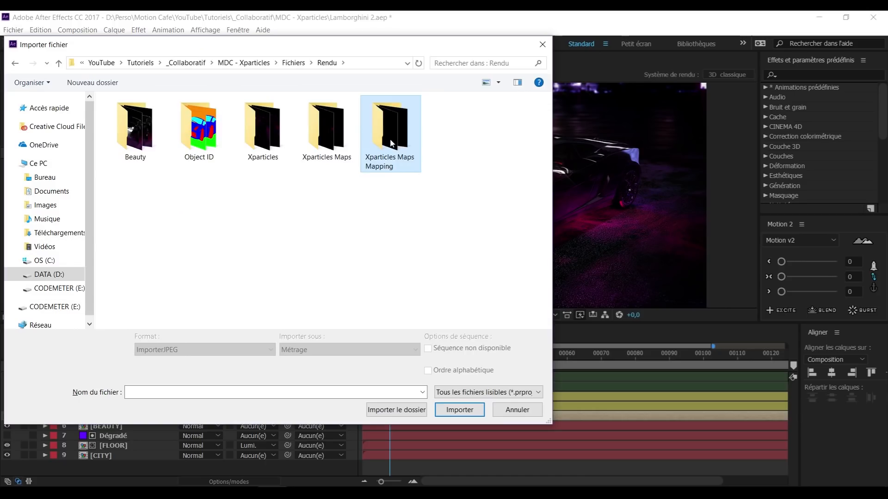
Step: Switch to After Effects and import the JPEG image sequence from the Xparticles Maps Mapping folder
{"action": "double_click", "coordinate": [393, 137]}
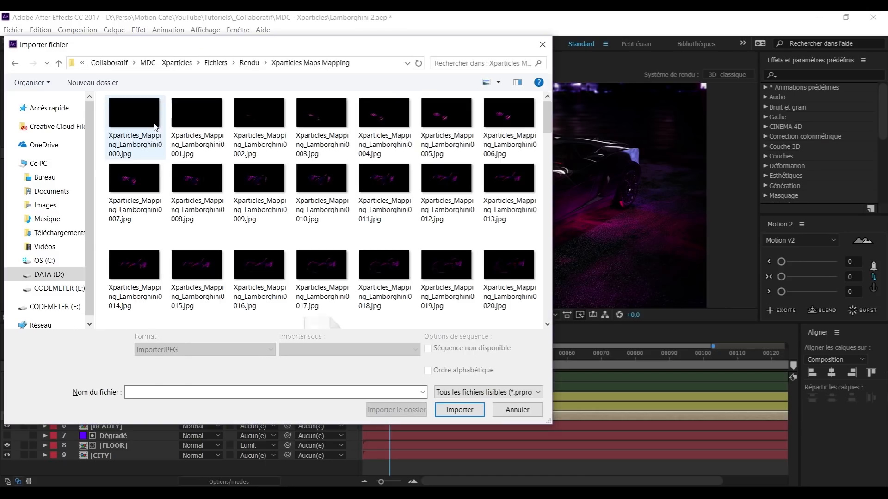
{"action": "left_click", "coordinate": [154, 127]}
{"action": "left_click", "coordinate": [460, 409]}
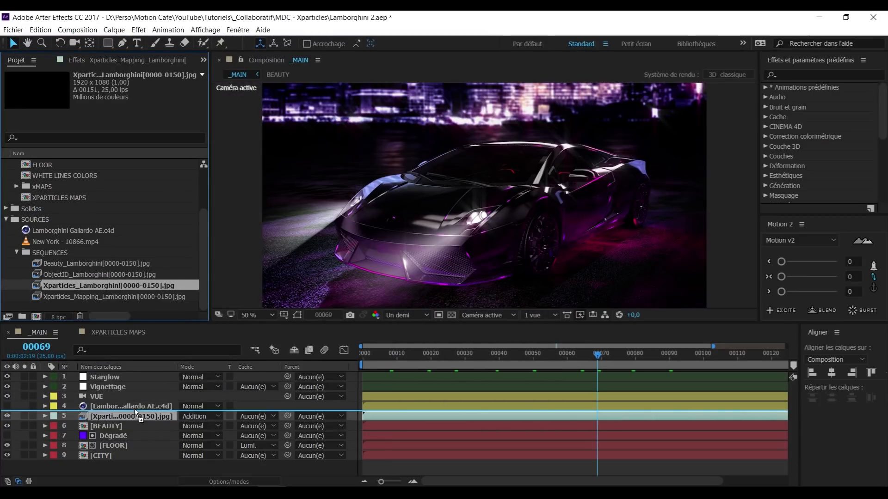
Step: Add Xparticles_Lamborghini[0000-0150].jpg to the _MAIN composition above the other particle layer, set its mode to Addition, and preview it along the timeline
{"action": "left_click_drag", "start_coordinate": [116, 285], "coordinate": [214, 405]}
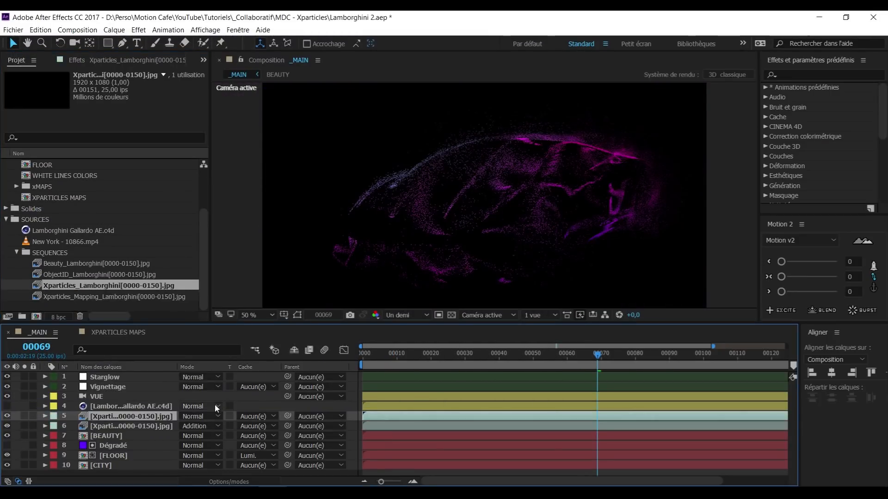
{"action": "left_click", "coordinate": [216, 406]}
{"action": "left_click", "coordinate": [267, 180]}
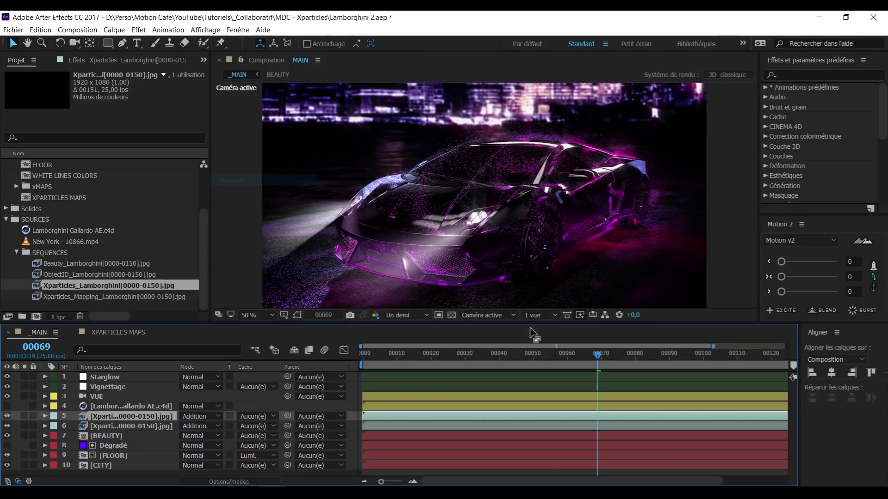
{"action": "left_click", "coordinate": [434, 359]}
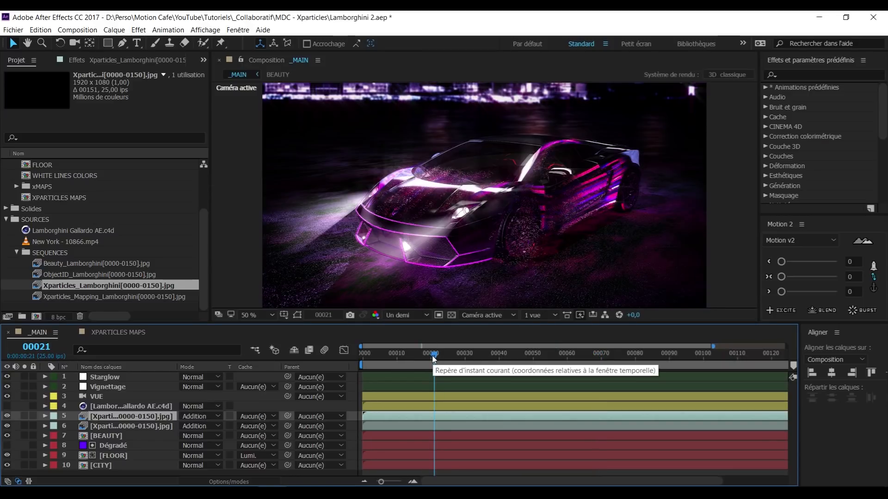
{"action": "left_click_drag", "start_coordinate": [433, 356], "coordinate": [397, 356]}
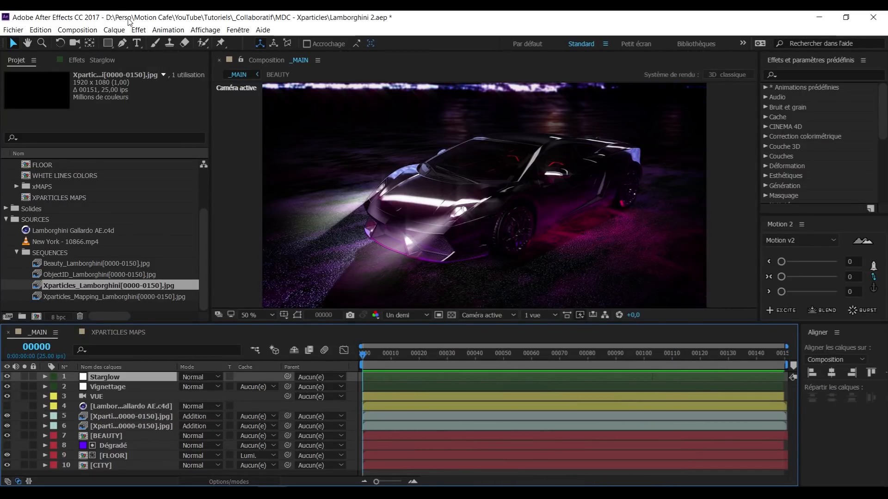
Step: Create an adjustment layer at the top of the _MAIN composition and name it Niveaux
{"action": "left_click", "coordinate": [113, 30]}
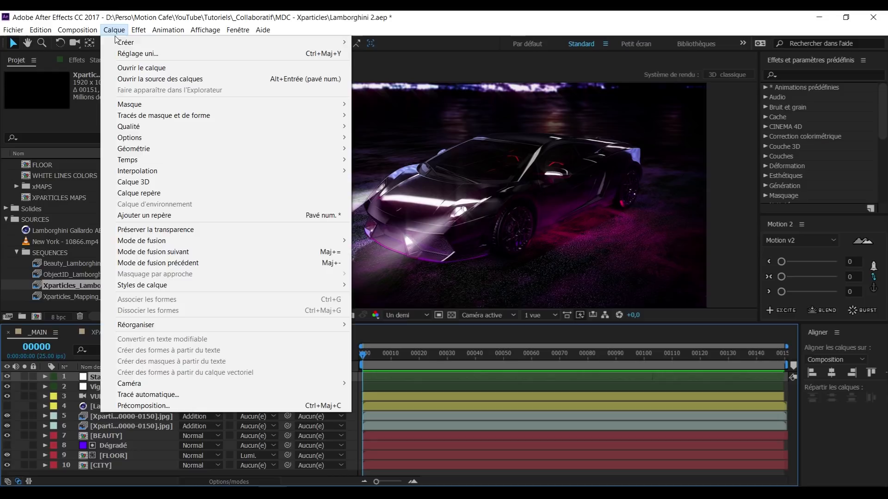
{"action": "mouse_move", "coordinate": [278, 42]}
{"action": "left_click", "coordinate": [439, 110]}
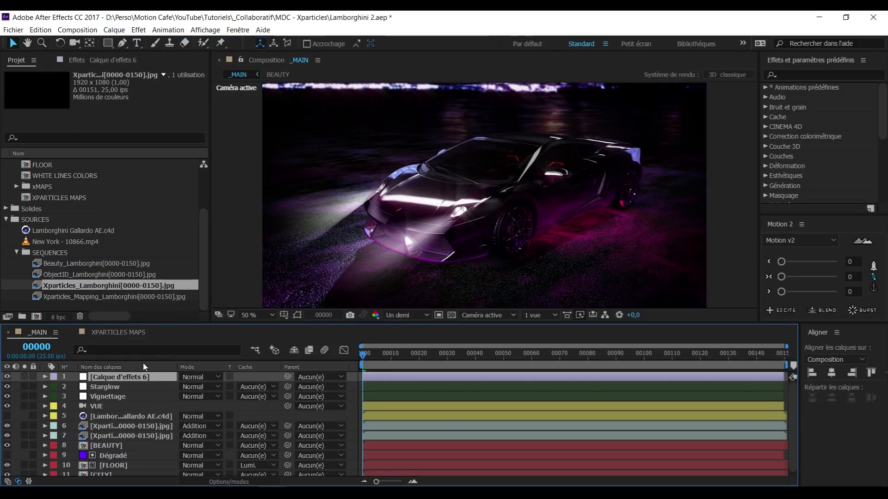
{"action": "key", "text": "Return"}
{"action": "type", "text": "Niveaux"}
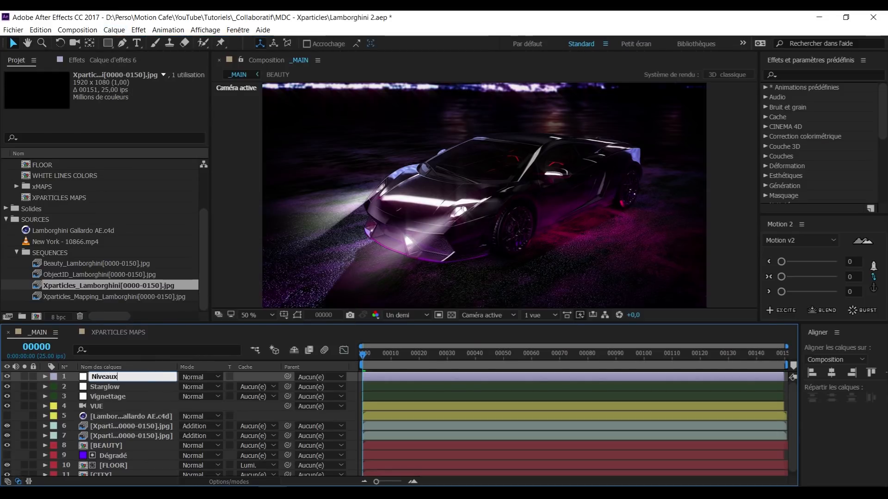
Step: Find the Niveaux color correction effect and apply it to the Niveaux adjustment layer
{"action": "left_click", "coordinate": [809, 74]}
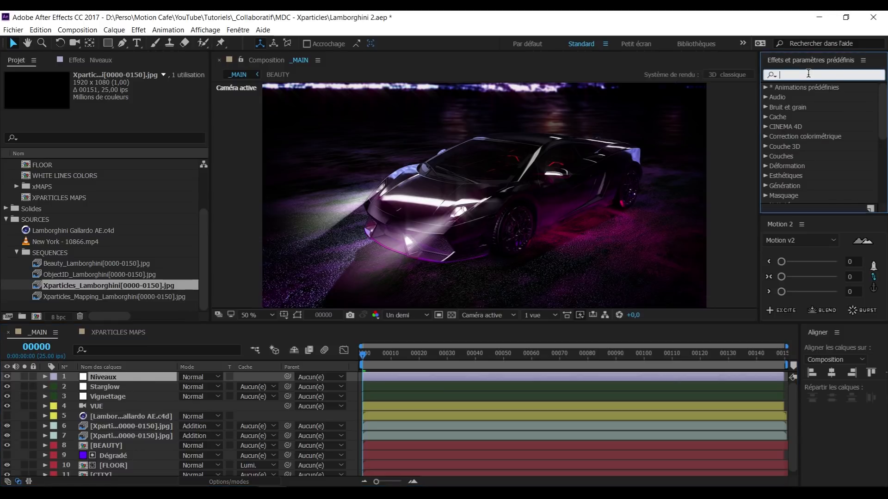
{"action": "type", "text": "niv"}
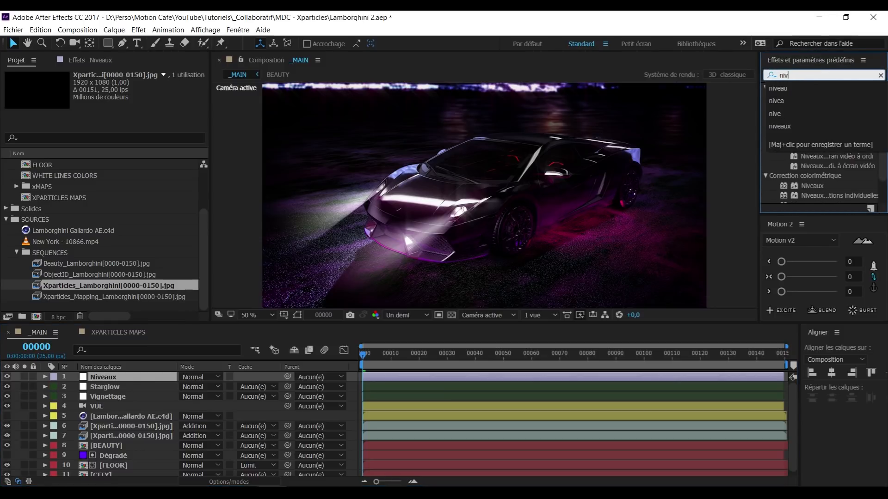
{"action": "type", "text": "eau"}
{"action": "double_click", "coordinate": [809, 187]}
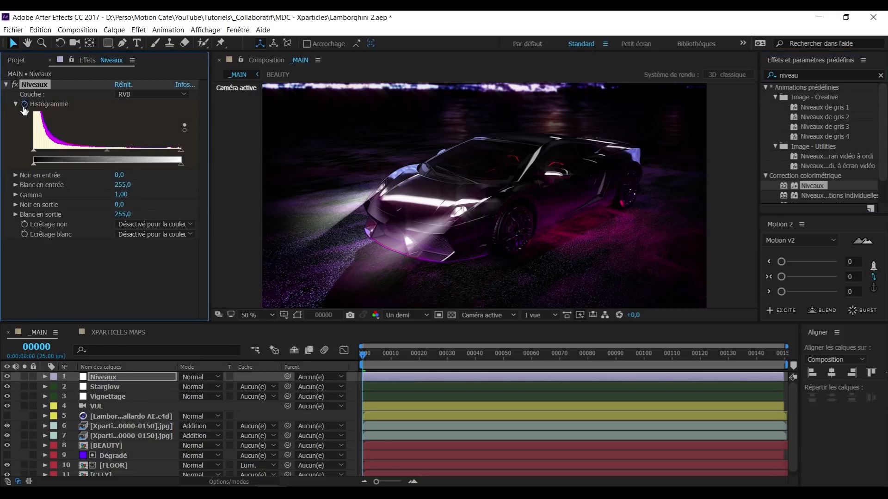
Step: Keyframe the Niveaux histogram from a dark start, with input black 98.9 and output white 229, to neutral levels at about frame 68
{"action": "key", "text": "e"}
{"action": "left_click_drag", "start_coordinate": [362, 399], "coordinate": [369, 402]}
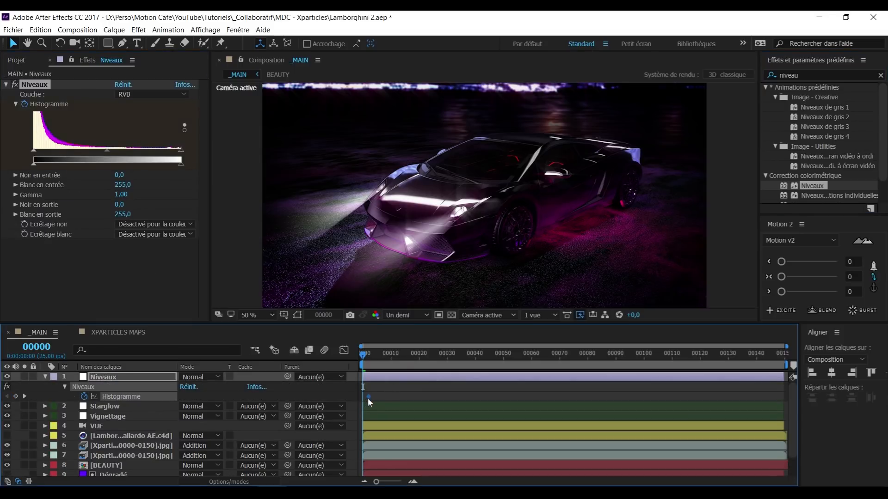
{"action": "left_click_drag", "start_coordinate": [408, 358], "coordinate": [497, 358]}
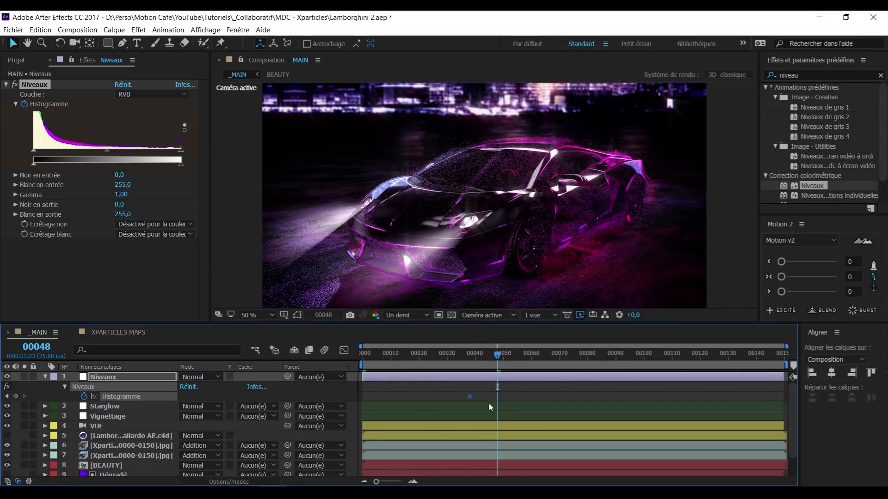
{"action": "left_click", "coordinate": [382, 359]}
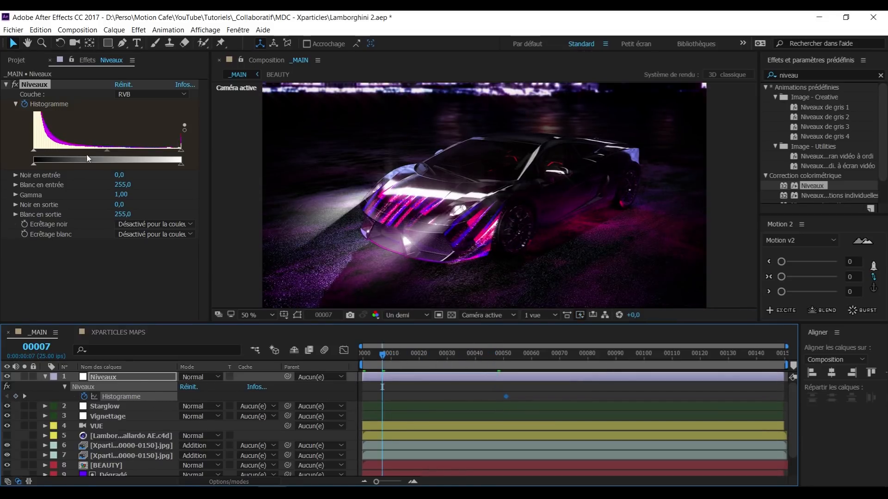
{"action": "left_click_drag", "start_coordinate": [33, 151], "coordinate": [91, 151]}
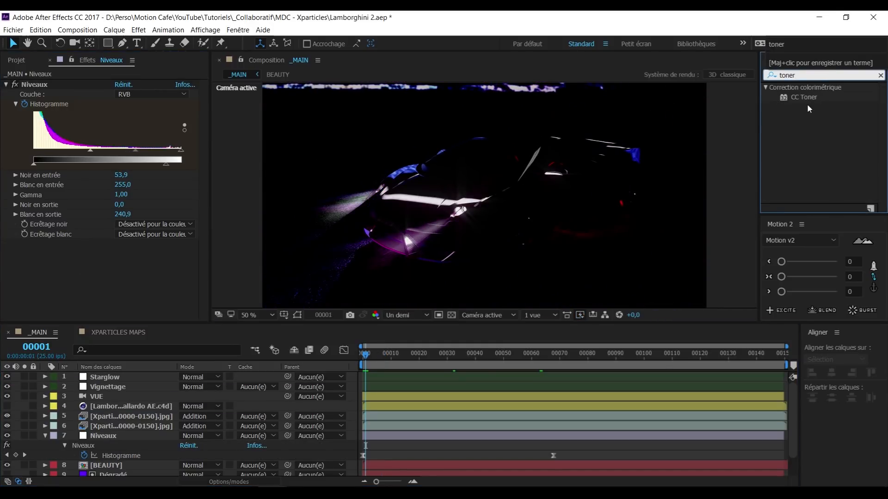
Step: Apply the CC Toner effect to the Niveaux adjustment layer below the particle layers, keeping the Tritone tones
{"action": "left_click_drag", "start_coordinate": [806, 99], "coordinate": [117, 254]}
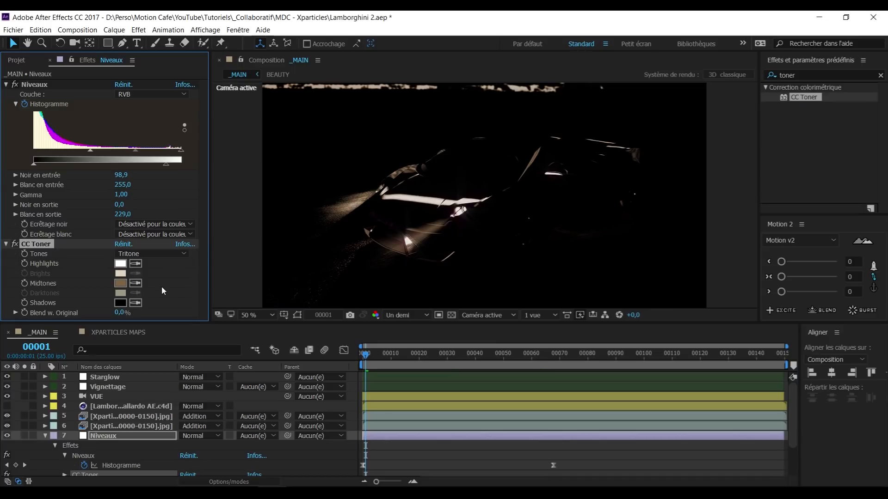
{"action": "scroll", "coordinate": [154, 470], "scroll_direction": "down", "scroll_amount": 3}
{"action": "scroll", "coordinate": [132, 432], "scroll_direction": "up", "scroll_amount": 2}
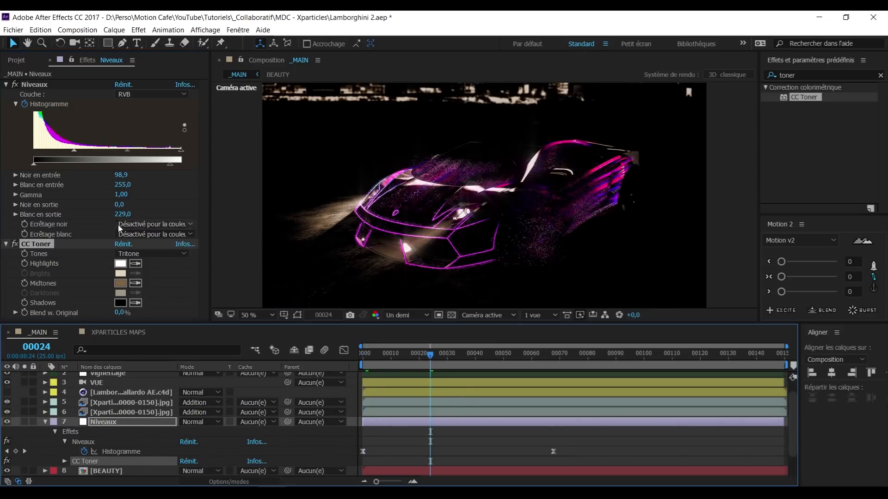
Step: Set the CC Toner midtones to purple and keyframe Blend w. Original up to 100% between about frames 6 and 43
{"action": "left_click", "coordinate": [120, 283]}
{"action": "left_click_drag", "start_coordinate": [239, 341], "coordinate": [345, 312]}
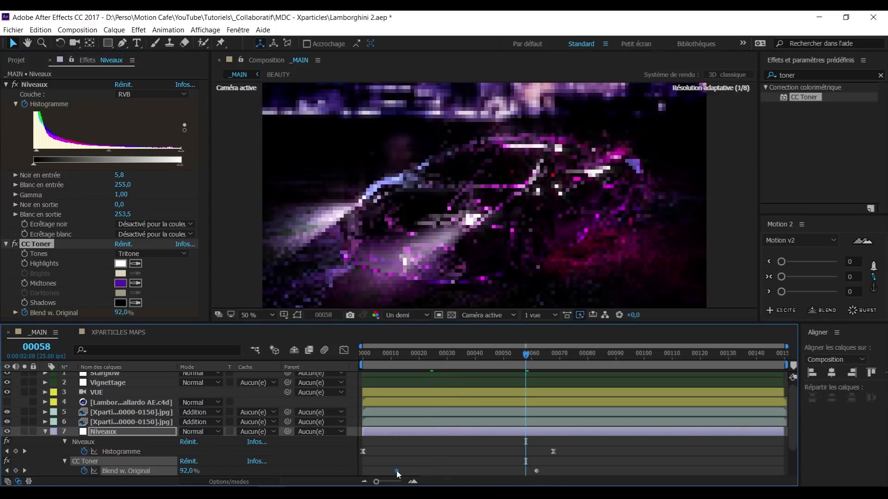
{"action": "left_click_drag", "start_coordinate": [370, 462], "coordinate": [504, 478]}
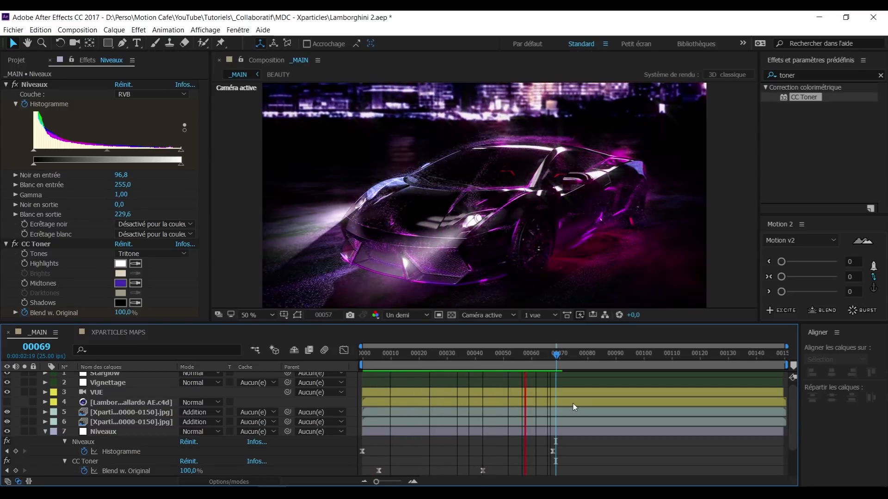
{"action": "left_click_drag", "start_coordinate": [420, 353], "coordinate": [455, 358]}
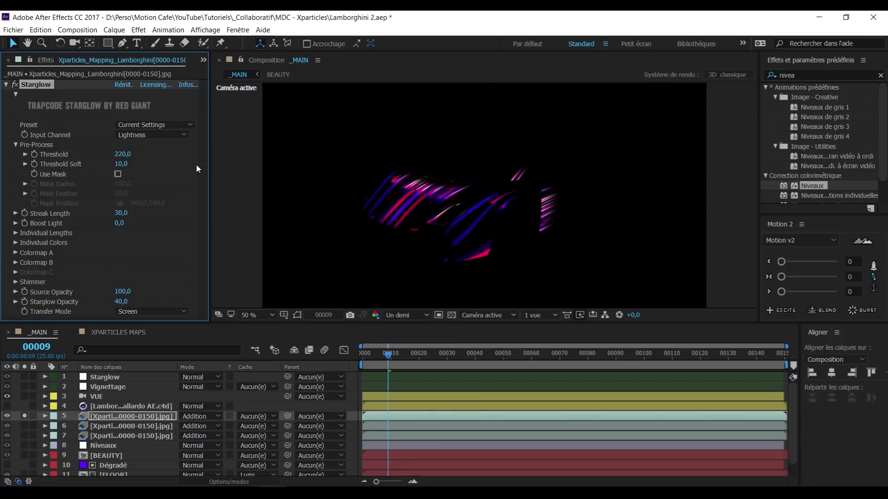
Step: On the soloed mapping particle layer, set Starglow's Threshold to 81 and Starglow Opacity to 84, then unsolo it and preview
{"action": "left_click_drag", "start_coordinate": [121, 155], "coordinate": [48, 165]}
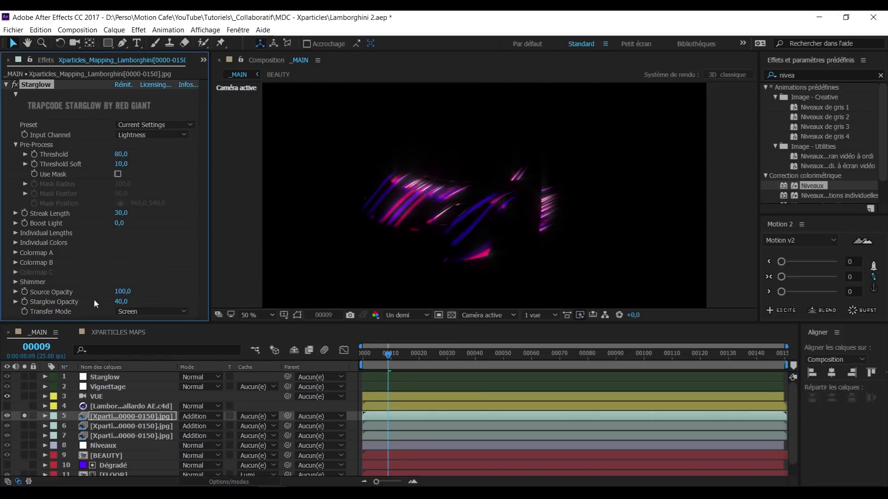
{"action": "left_click_drag", "start_coordinate": [120, 302], "coordinate": [139, 301]}
{"action": "left_click_drag", "start_coordinate": [121, 154], "coordinate": [112, 157]}
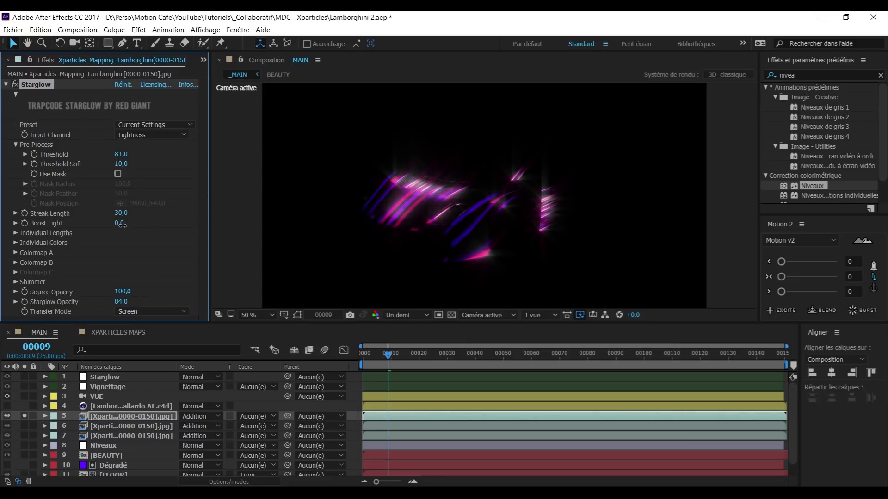
{"action": "left_click", "coordinate": [24, 416]}
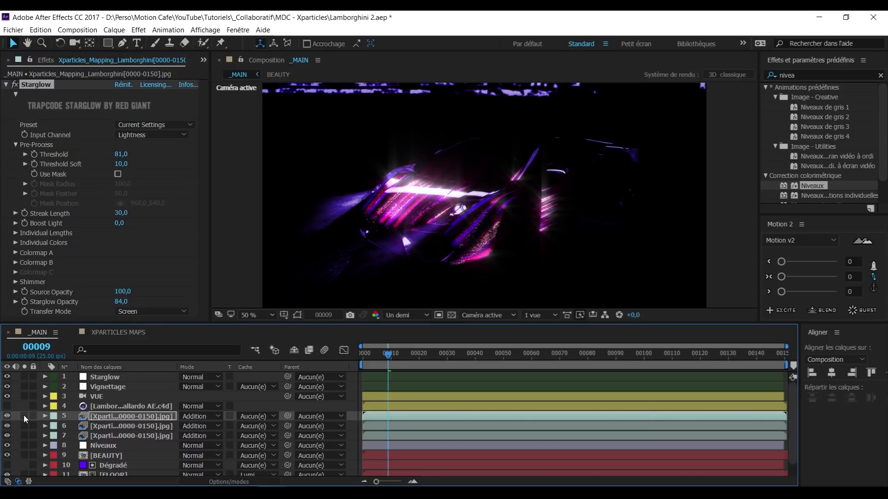
{"action": "key", "text": "space"}
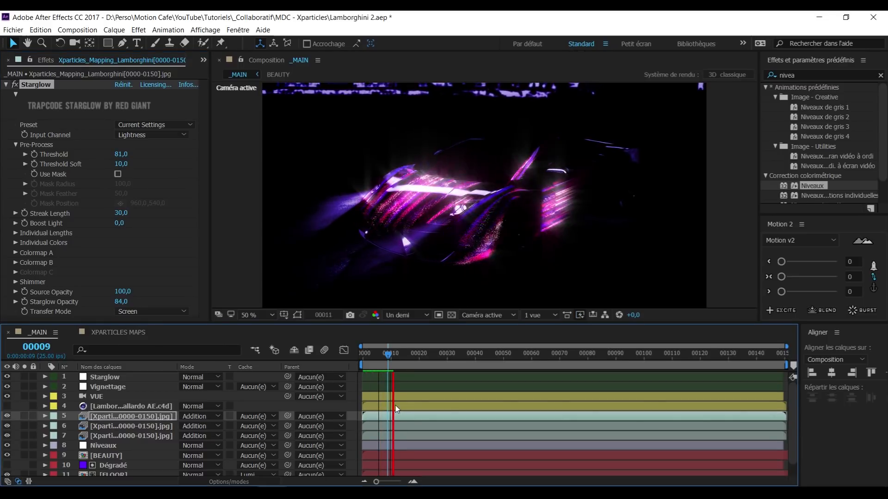